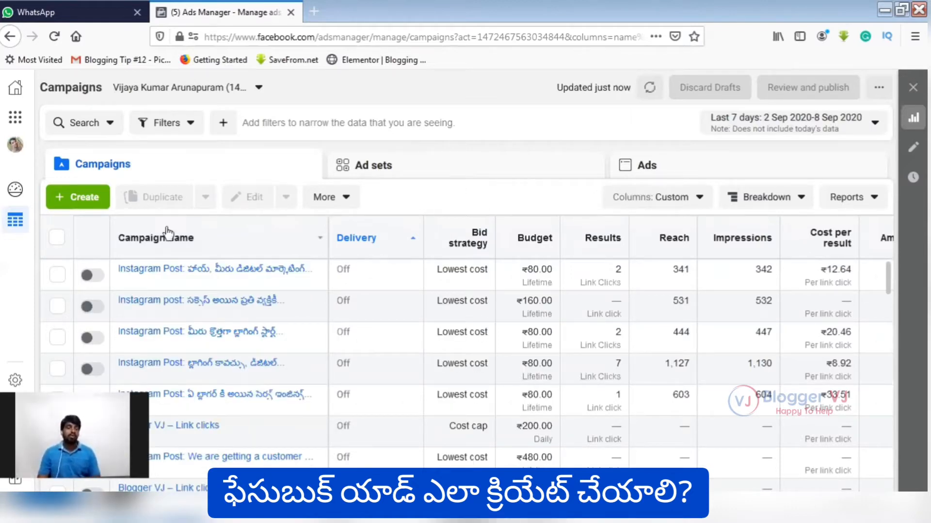
Create a new campaign with the Traffic objective.
{"action": "mouse_move", "coordinate": [272, 285]}
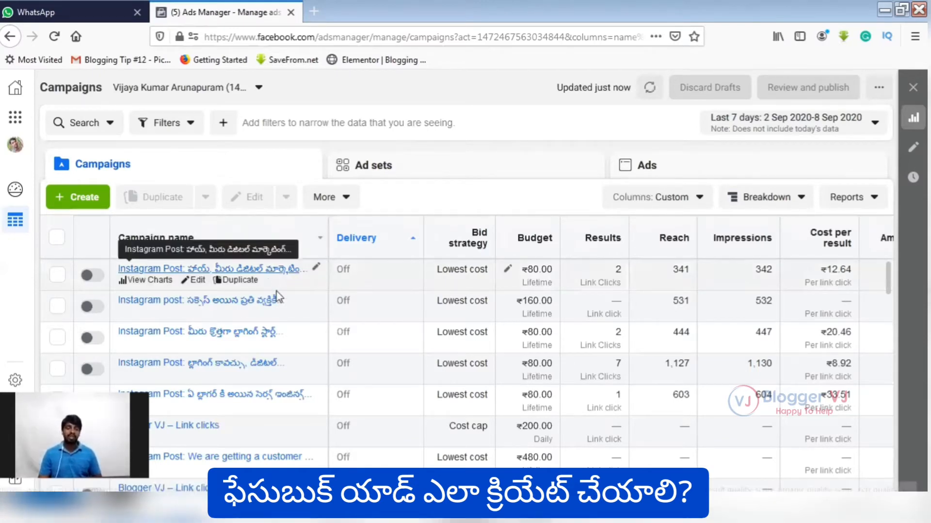
{"action": "scroll", "coordinate": [277, 291], "scroll_direction": "down", "scroll_amount": 3}
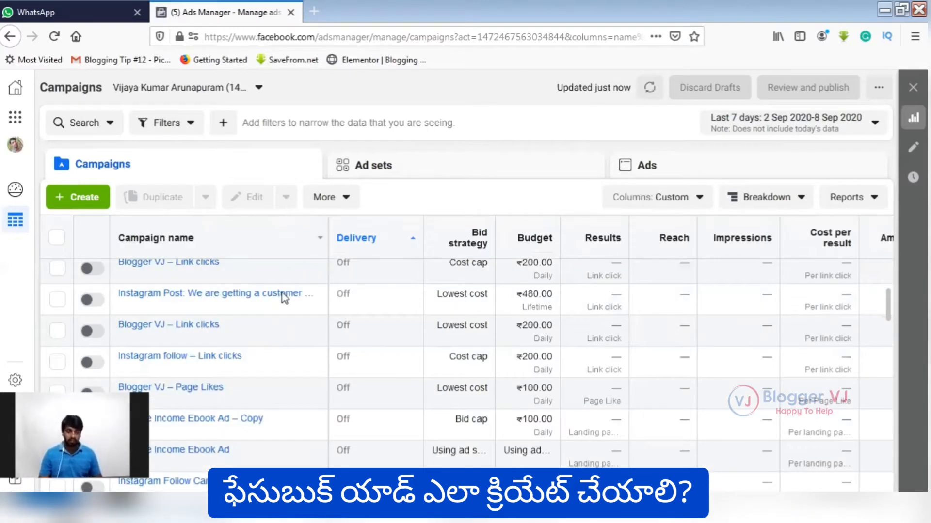
{"action": "scroll", "coordinate": [276, 292], "scroll_direction": "down", "scroll_amount": 5}
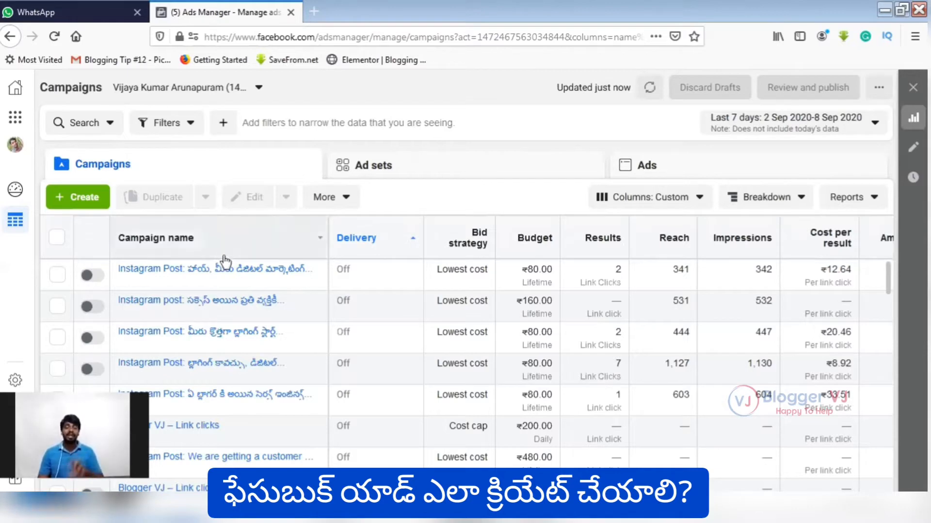
{"action": "left_click", "coordinate": [82, 200]}
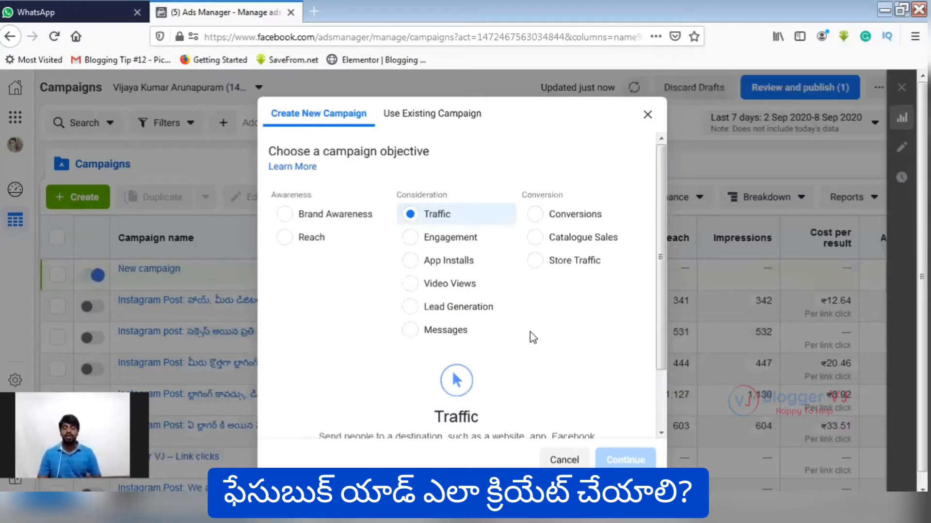
{"action": "scroll", "coordinate": [530, 333], "scroll_direction": "down", "scroll_amount": 2}
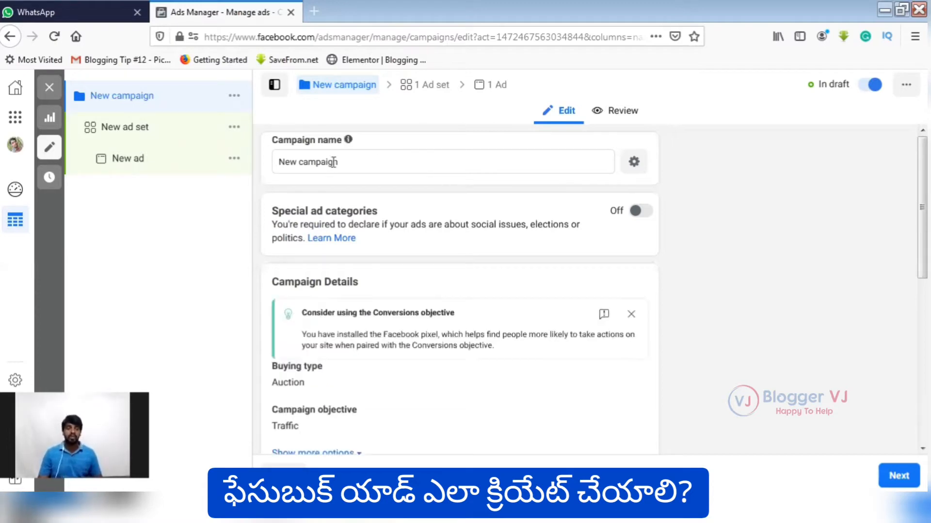
Name the new campaign "YT Video Tutorial".
{"action": "left_click_drag", "start_coordinate": [335, 162], "coordinate": [261, 167]}
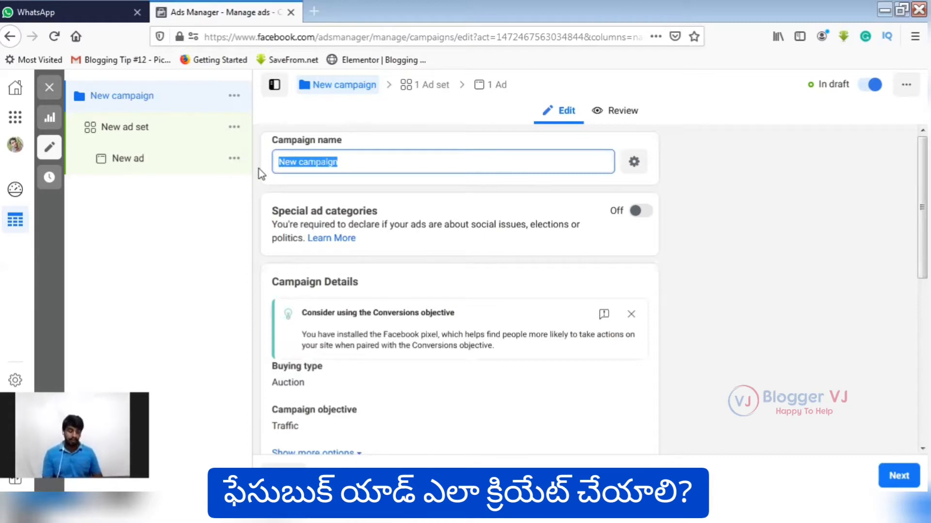
{"action": "type", "text": "F"}
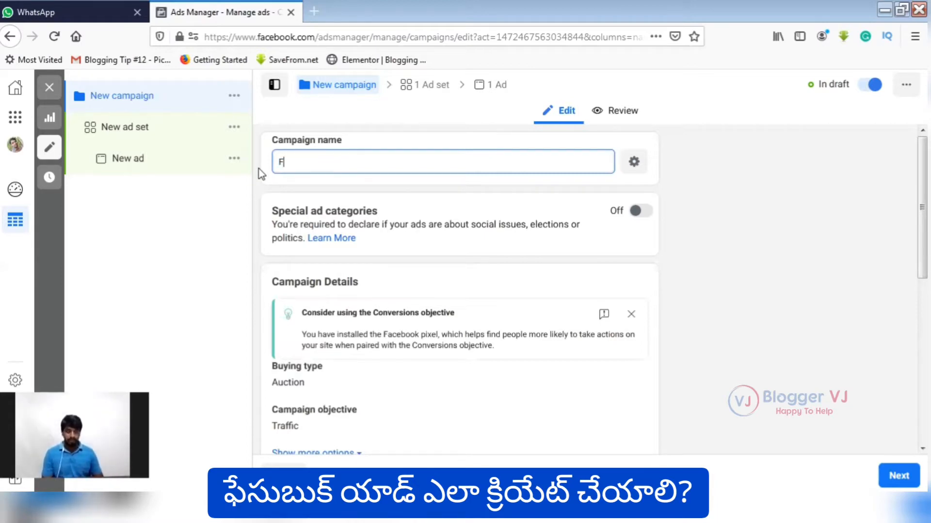
{"action": "type", "text": "B Vi"}
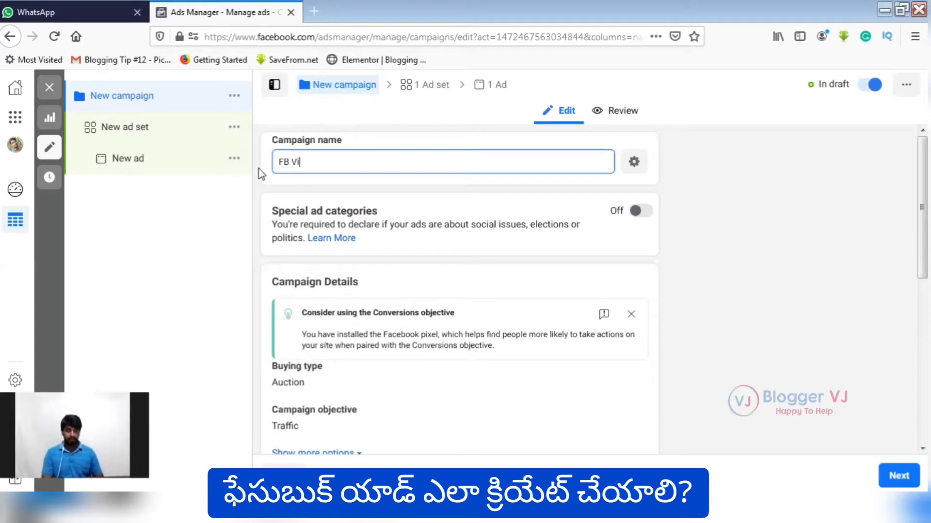
{"action": "type", "text": "deo"}
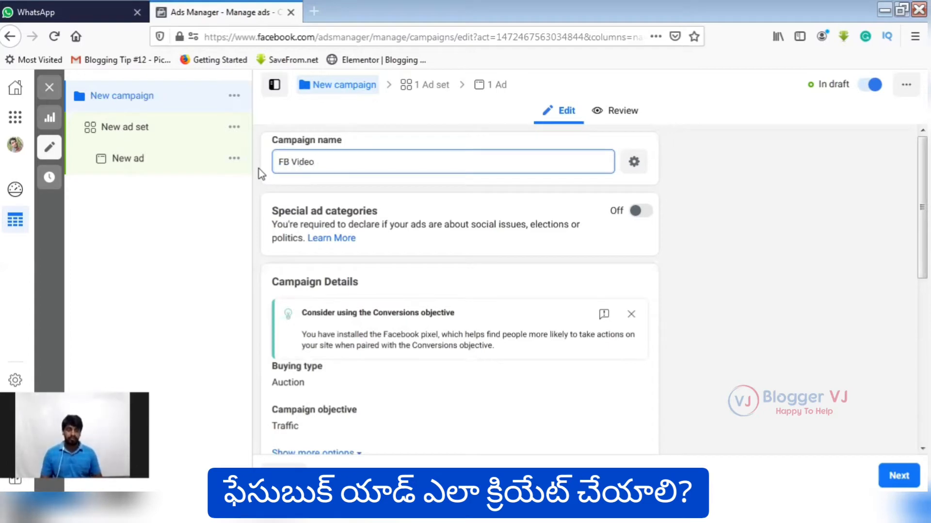
{"action": "key", "text": "ctrl+shift+Left"}
{"action": "key", "text": "ctrl+shift+Left"}
{"action": "type", "text": "YT"}
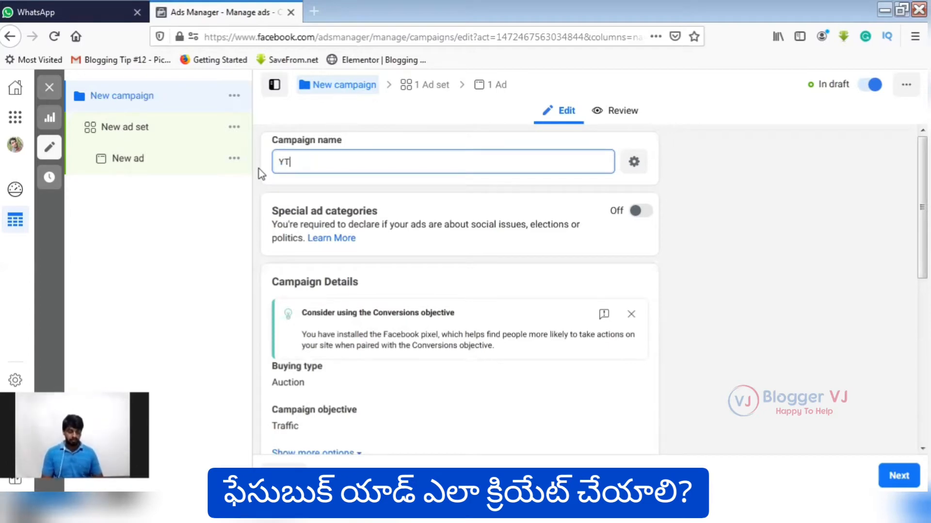
{"action": "type", "text": " Video "}
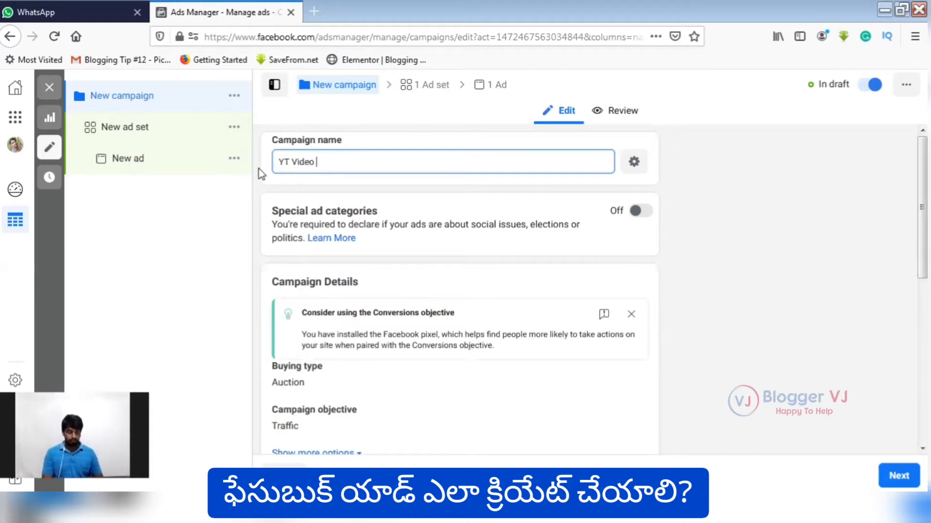
{"action": "type", "text": "Tutorials"}
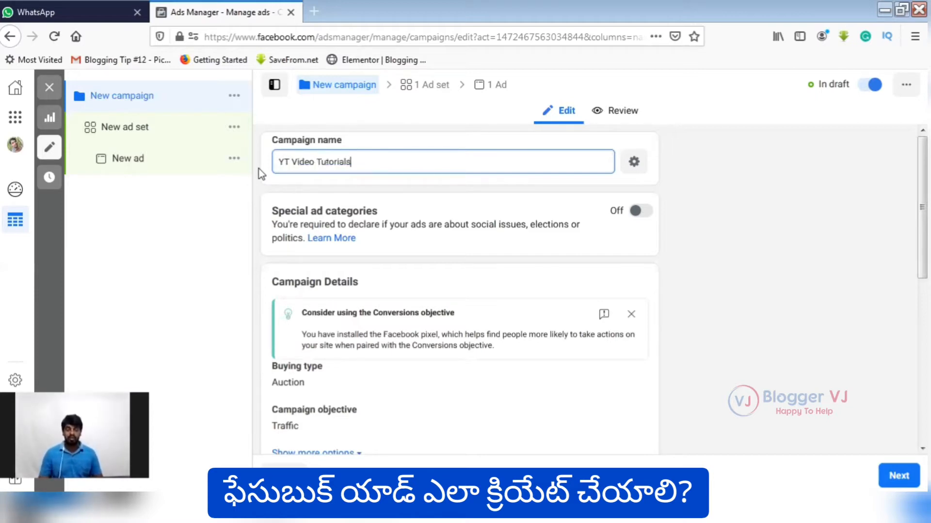
{"action": "key", "text": "BackSpace"}
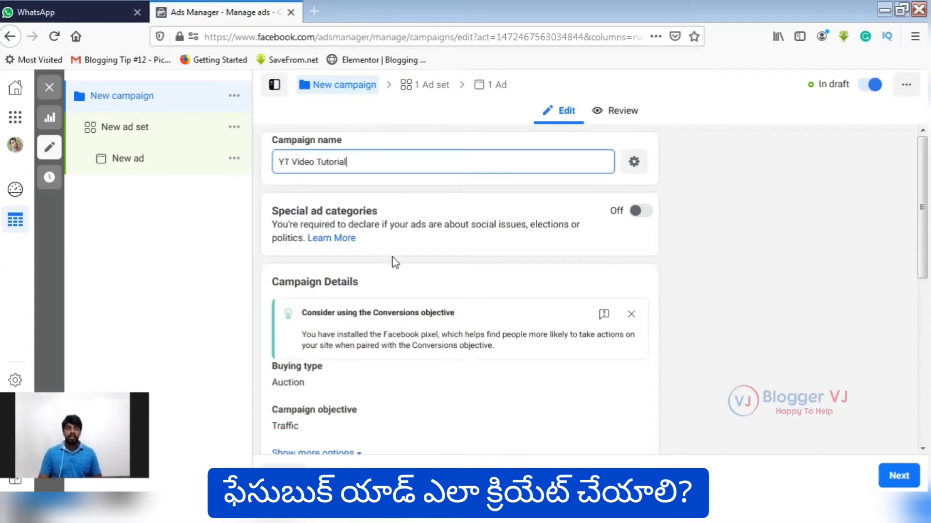
Review the campaign details, A/B test and campaign budget optimisation settings, and continue to the ad set.
{"action": "scroll", "coordinate": [421, 305], "scroll_direction": "down", "scroll_amount": 1}
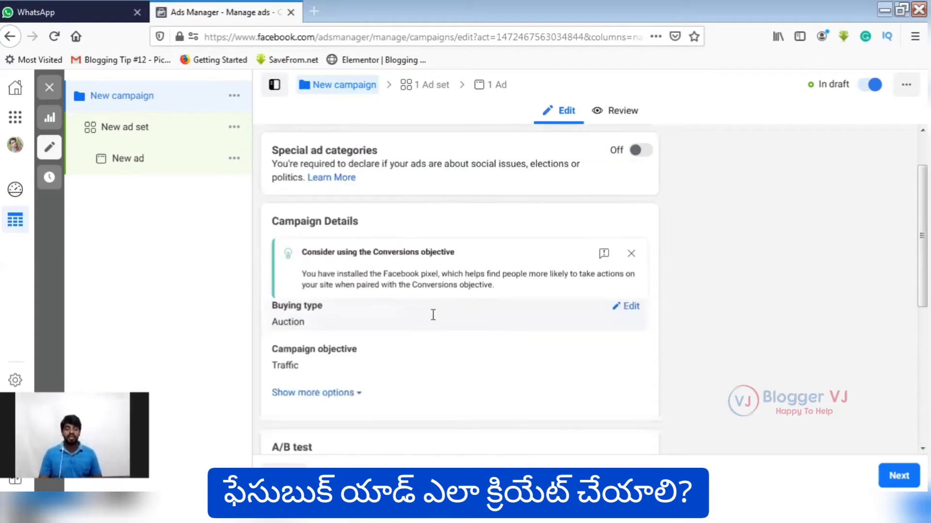
{"action": "scroll", "coordinate": [426, 310], "scroll_direction": "down", "scroll_amount": 3}
{"action": "scroll", "coordinate": [385, 232], "scroll_direction": "up", "scroll_amount": 1}
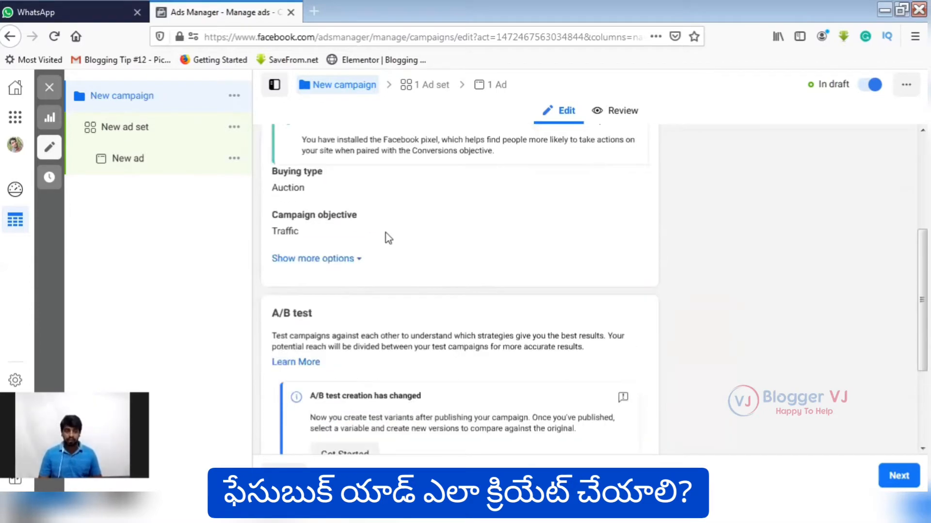
{"action": "scroll", "coordinate": [395, 207], "scroll_direction": "up", "scroll_amount": 1}
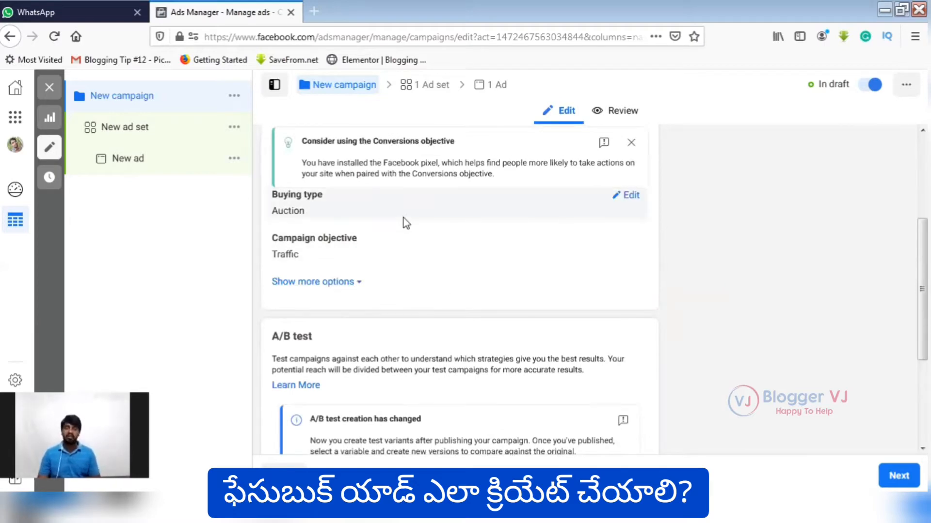
{"action": "scroll", "coordinate": [430, 324], "scroll_direction": "down", "scroll_amount": 4}
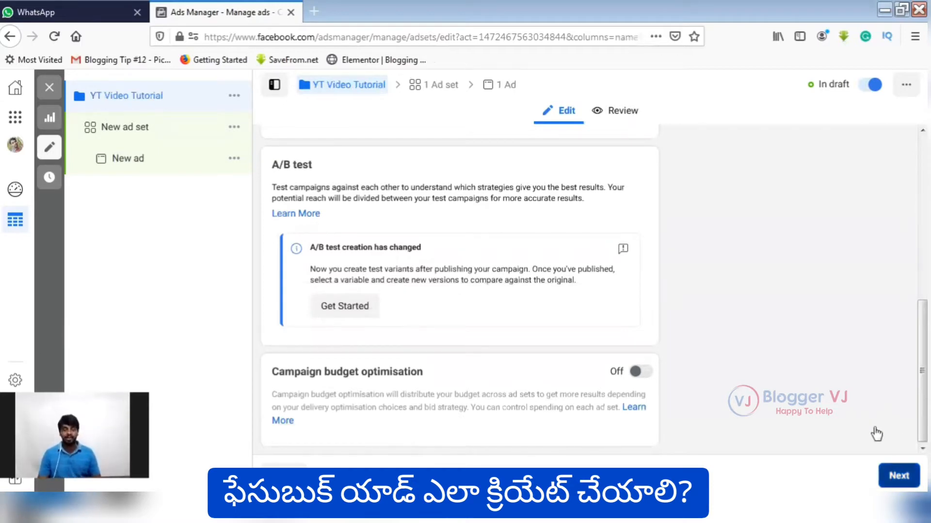
Look through the ad set's settings and name the ad set "Traffic Ad".
{"action": "scroll", "coordinate": [875, 458], "scroll_direction": "up", "scroll_amount": 5}
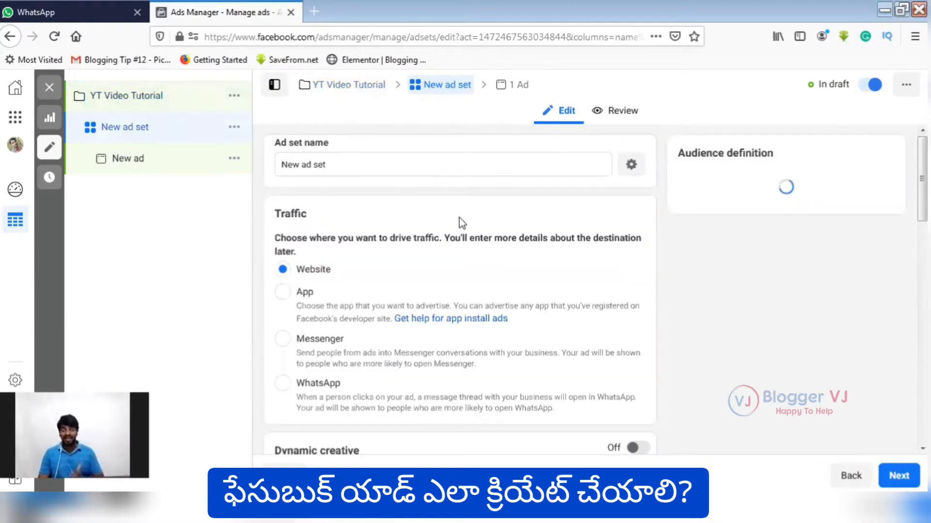
{"action": "scroll", "coordinate": [481, 240], "scroll_direction": "down", "scroll_amount": 10}
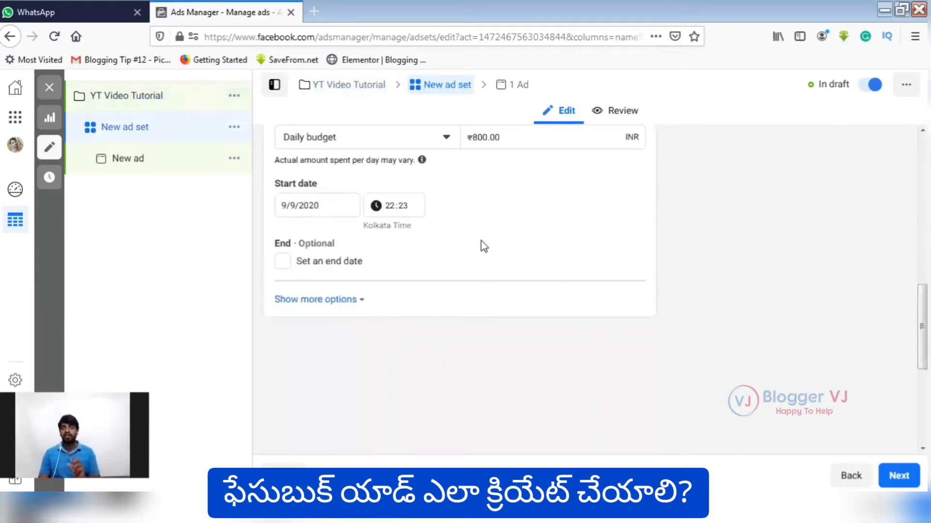
{"action": "scroll", "coordinate": [482, 240], "scroll_direction": "down", "scroll_amount": 3}
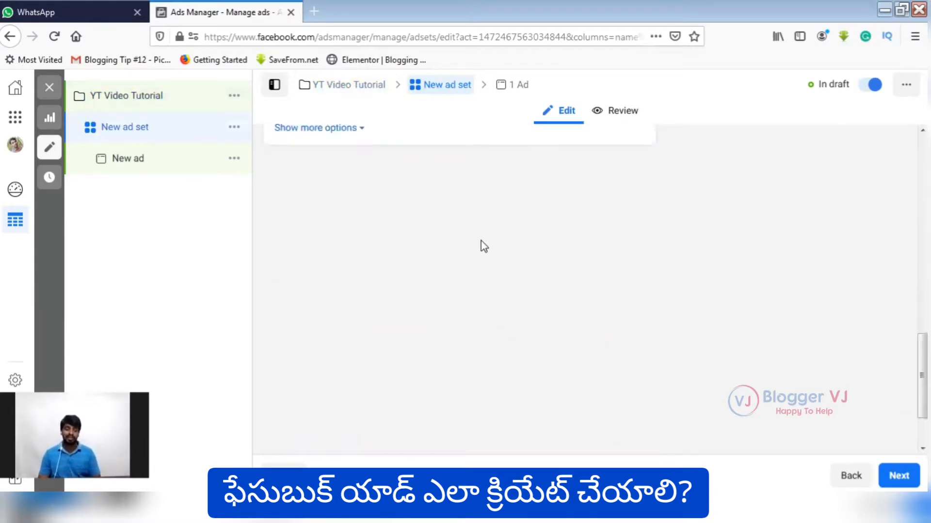
{"action": "scroll", "coordinate": [398, 271], "scroll_direction": "up", "scroll_amount": 1}
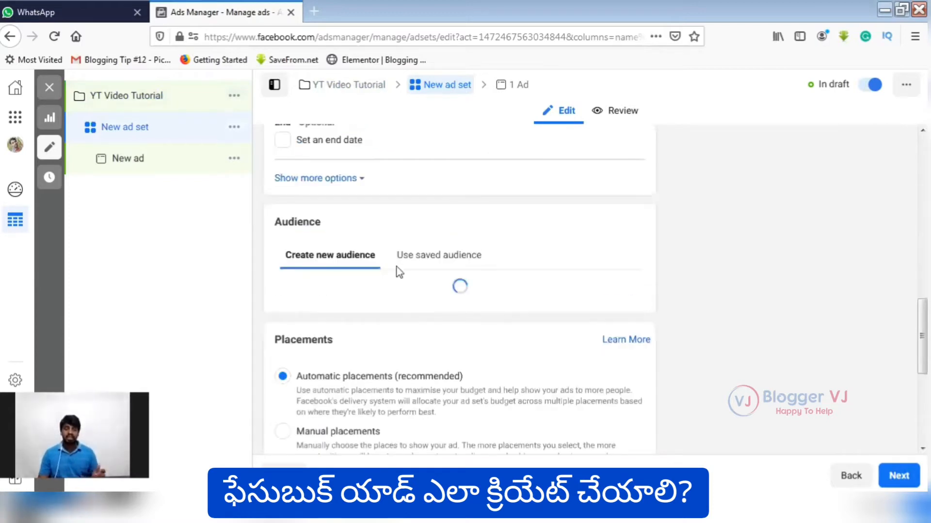
{"action": "scroll", "coordinate": [368, 270], "scroll_direction": "down", "scroll_amount": 3}
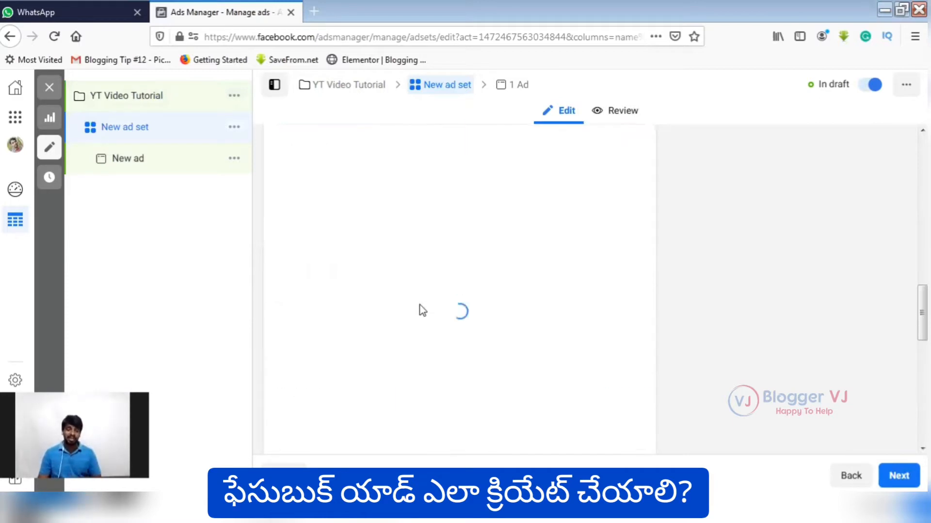
{"action": "scroll", "coordinate": [421, 305], "scroll_direction": "down", "scroll_amount": 10}
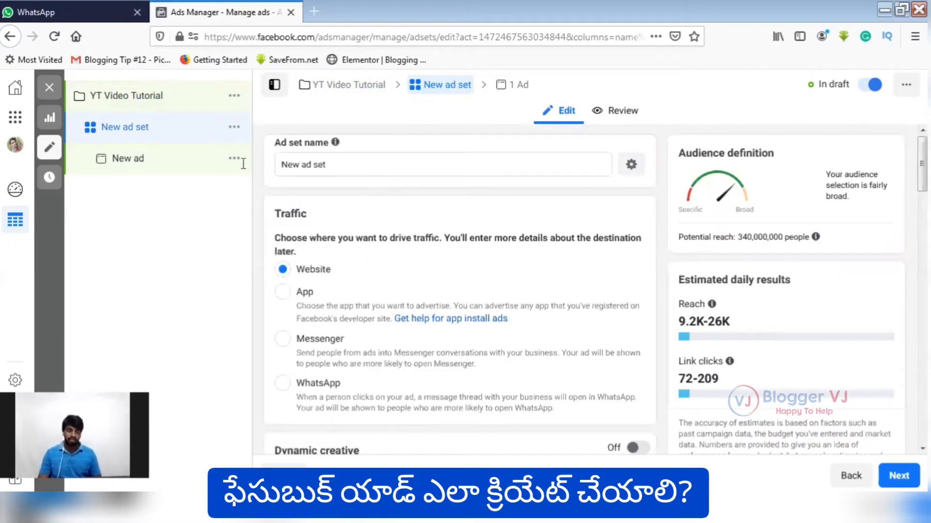
{"action": "type", "text": "Traf"}
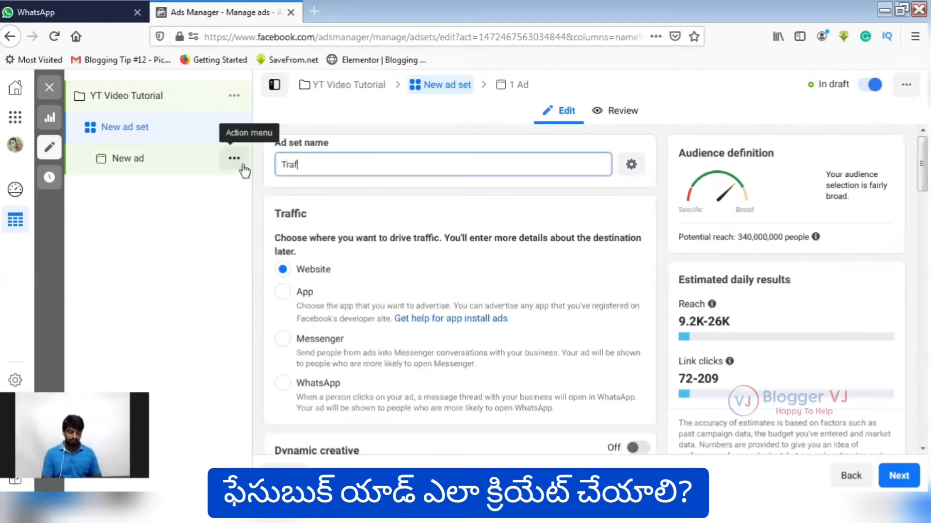
{"action": "type", "text": "fic Ad"}
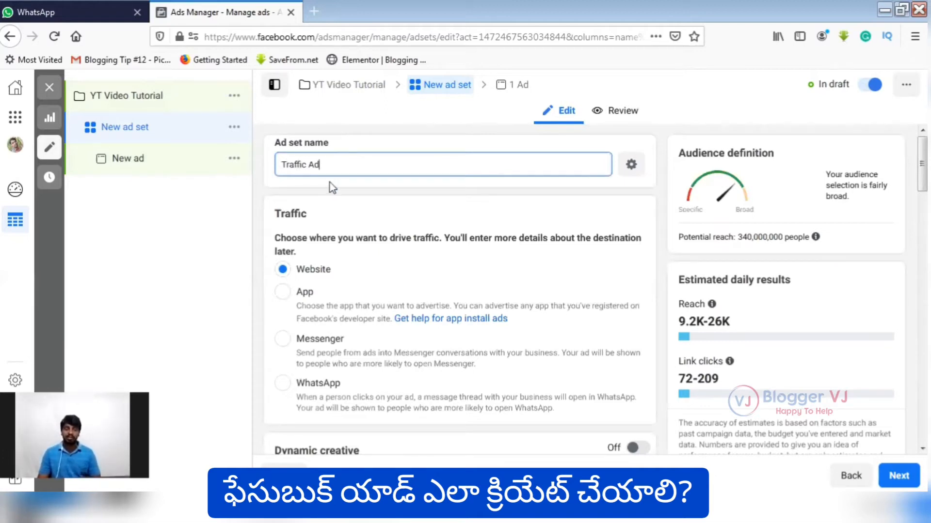
Keep the ad set on a daily budget and set the amount to ₹500.
{"action": "scroll", "coordinate": [324, 199], "scroll_direction": "down", "scroll_amount": 1}
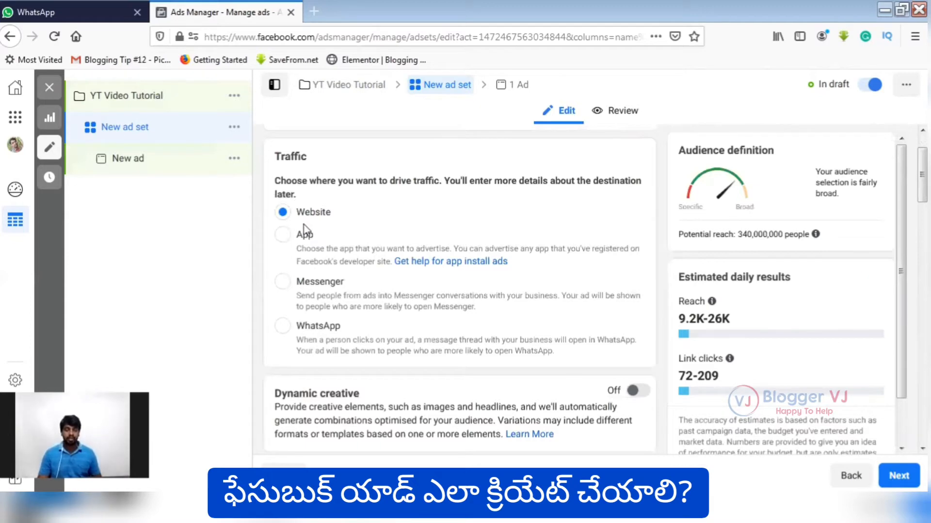
{"action": "scroll", "coordinate": [357, 231], "scroll_direction": "down", "scroll_amount": 5}
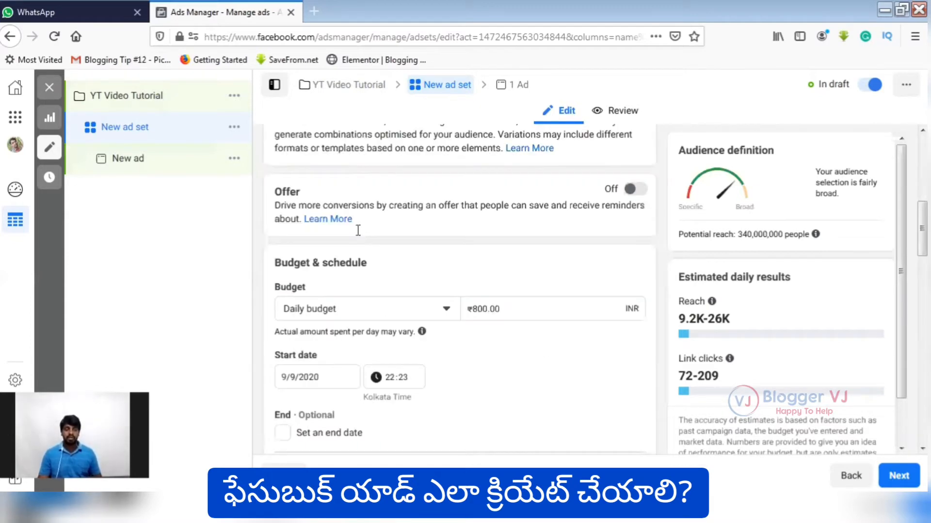
{"action": "scroll", "coordinate": [311, 261], "scroll_direction": "up", "scroll_amount": 1}
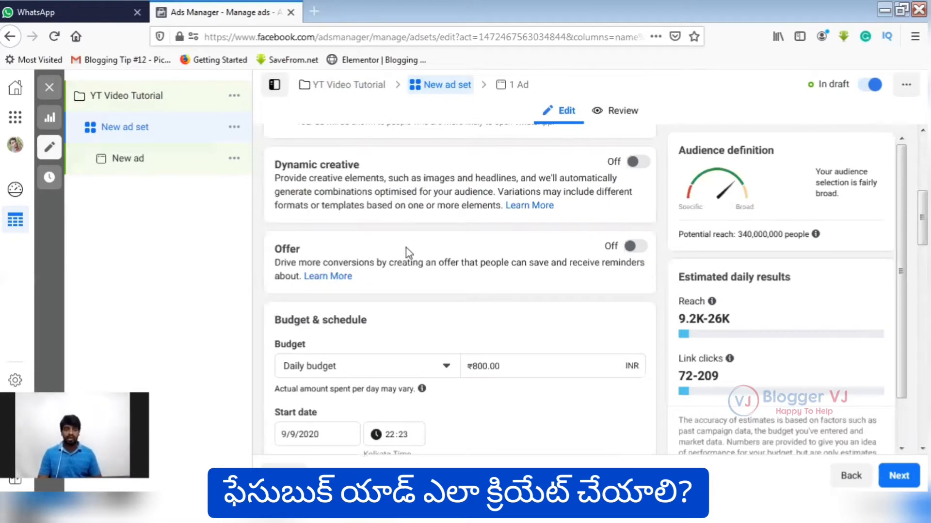
{"action": "scroll", "coordinate": [406, 250], "scroll_direction": "down", "scroll_amount": 3}
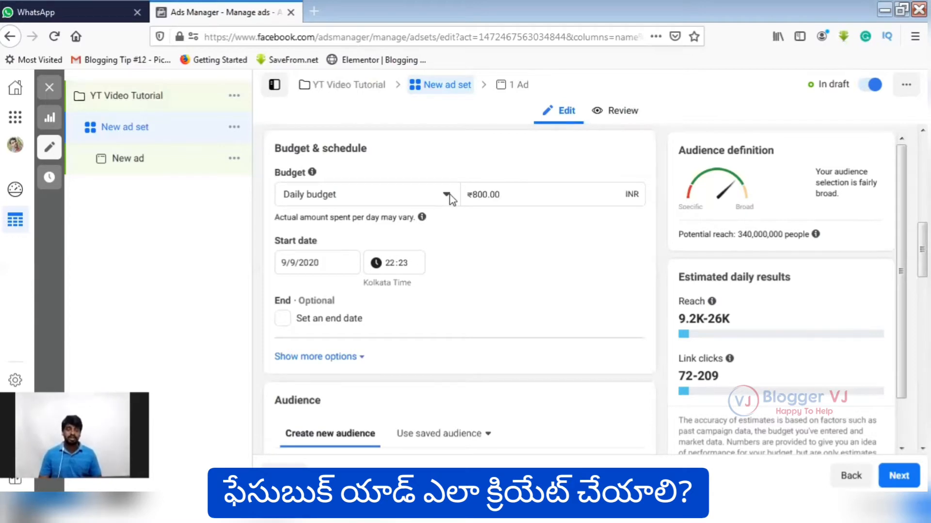
{"action": "left_click", "coordinate": [410, 198]}
{"action": "left_click", "coordinate": [410, 196]}
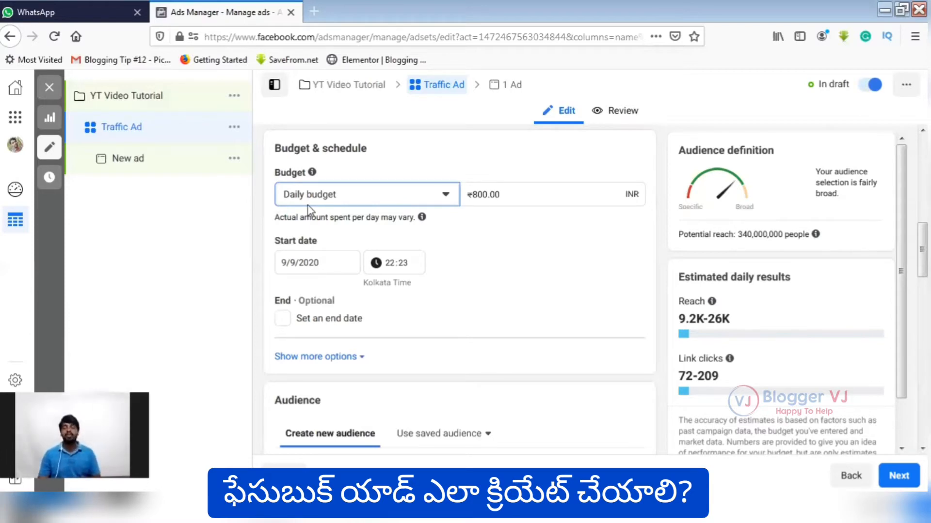
{"action": "left_click", "coordinate": [476, 199]}
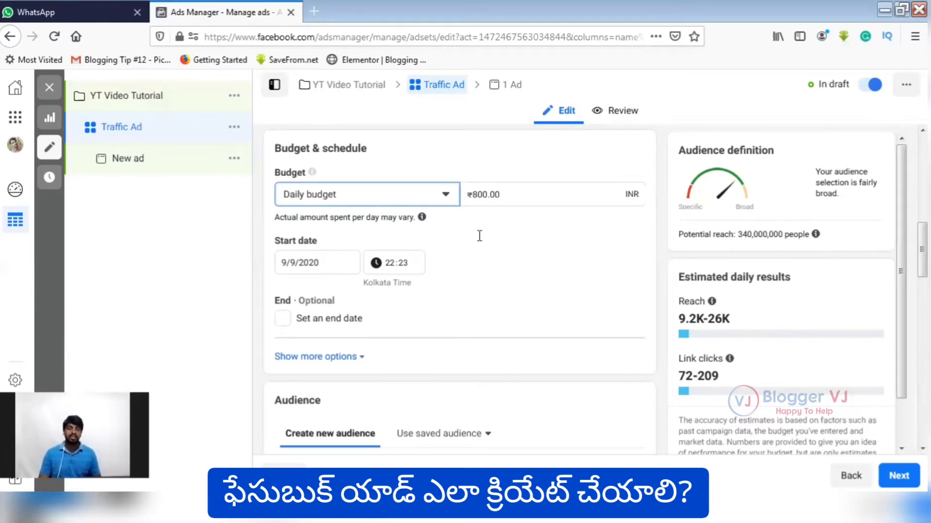
{"action": "key", "text": "BackSpace"}
{"action": "type", "text": "5"}
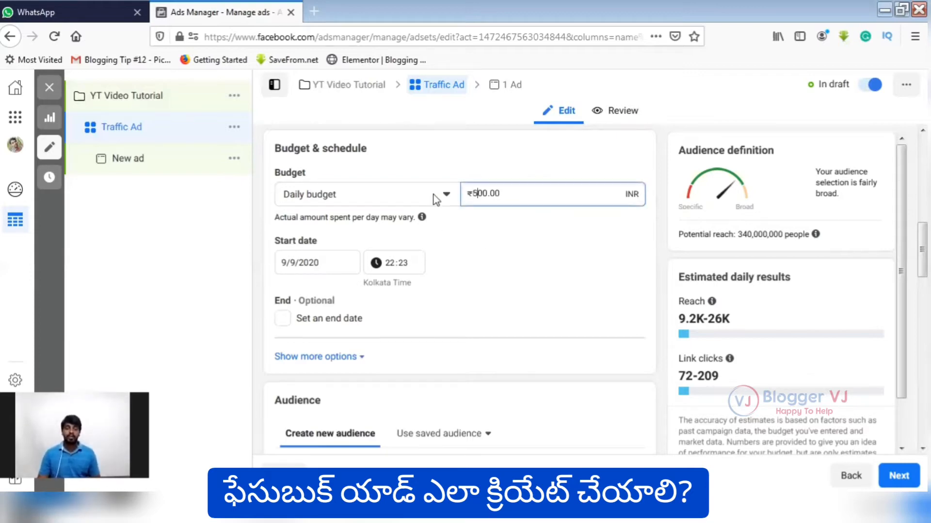
{"action": "left_click", "coordinate": [425, 241]}
Review the ad set's schedule settings and look through the saved audiences without choosing one.
{"action": "scroll", "coordinate": [427, 257], "scroll_direction": "down", "scroll_amount": 1}
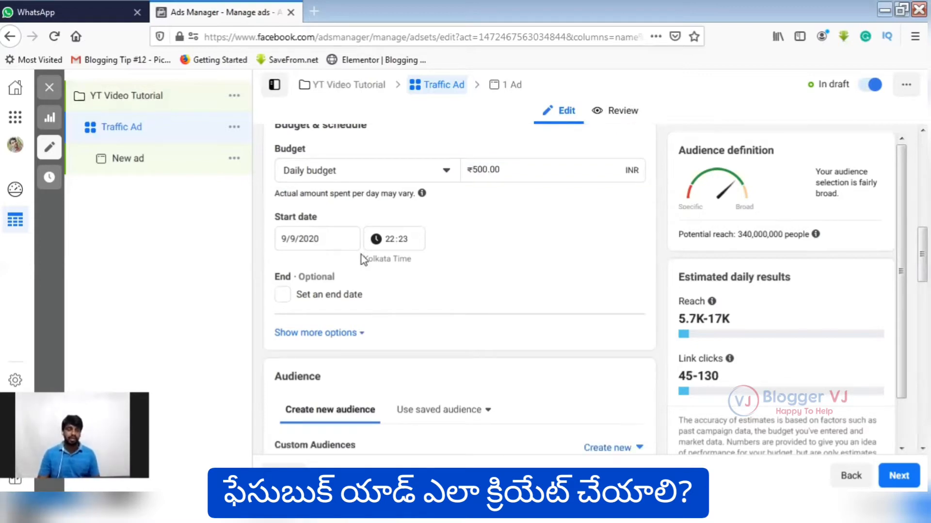
{"action": "scroll", "coordinate": [363, 223], "scroll_direction": "down", "scroll_amount": 1}
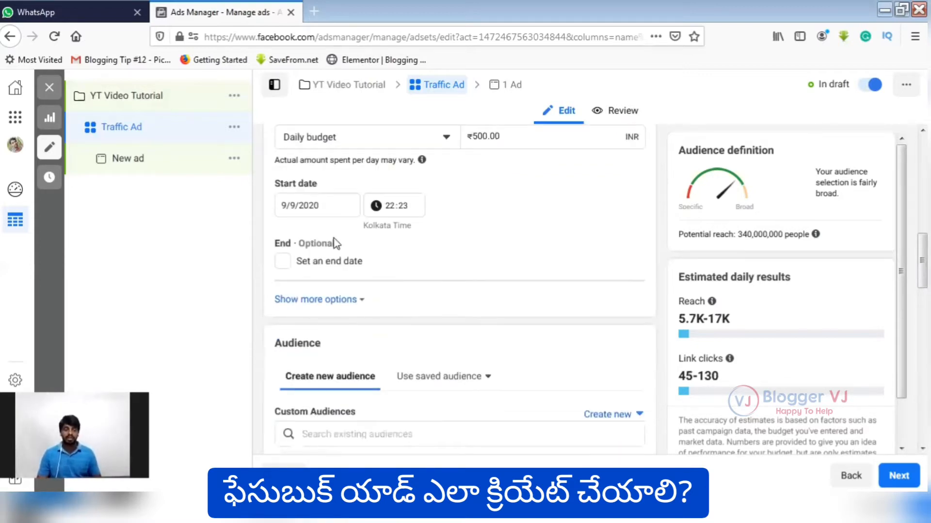
{"action": "scroll", "coordinate": [340, 162], "scroll_direction": "down", "scroll_amount": 2}
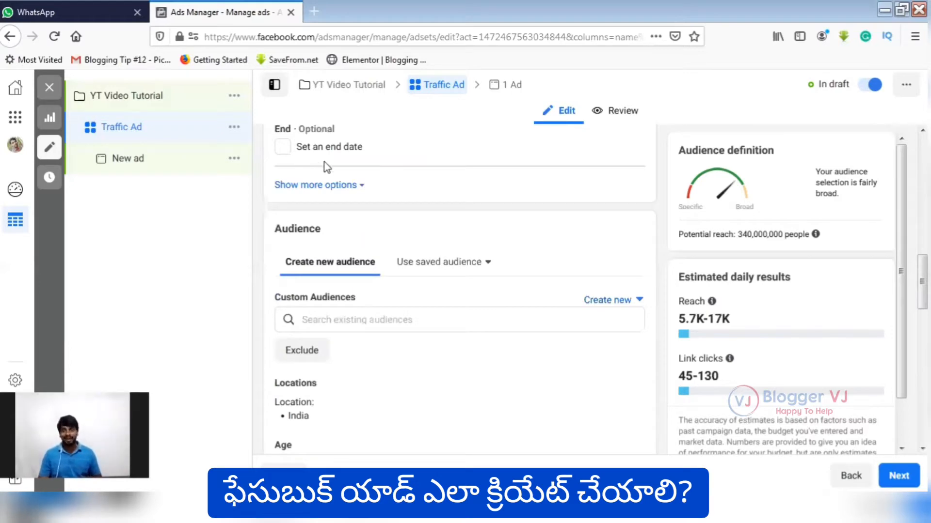
{"action": "scroll", "coordinate": [324, 162], "scroll_direction": "down", "scroll_amount": 1}
{"action": "scroll", "coordinate": [373, 209], "scroll_direction": "down", "scroll_amount": 1}
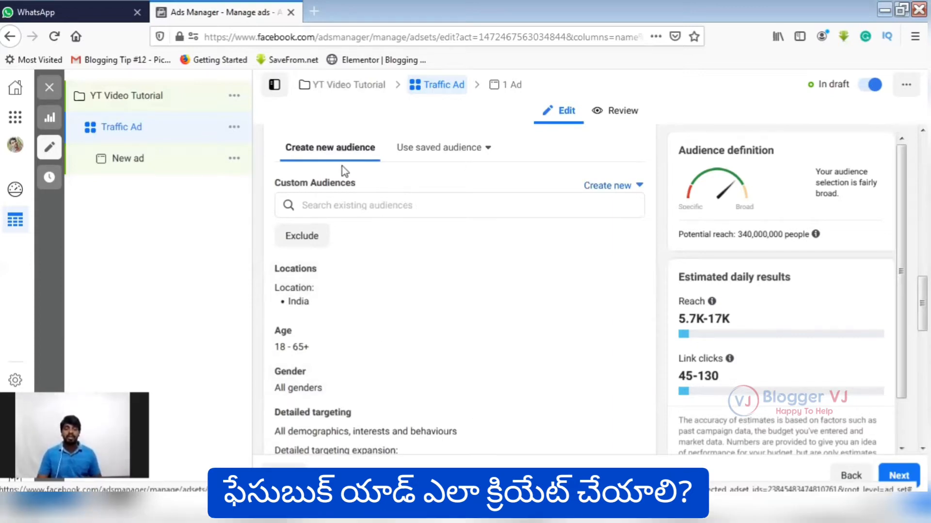
{"action": "left_click", "coordinate": [489, 150]}
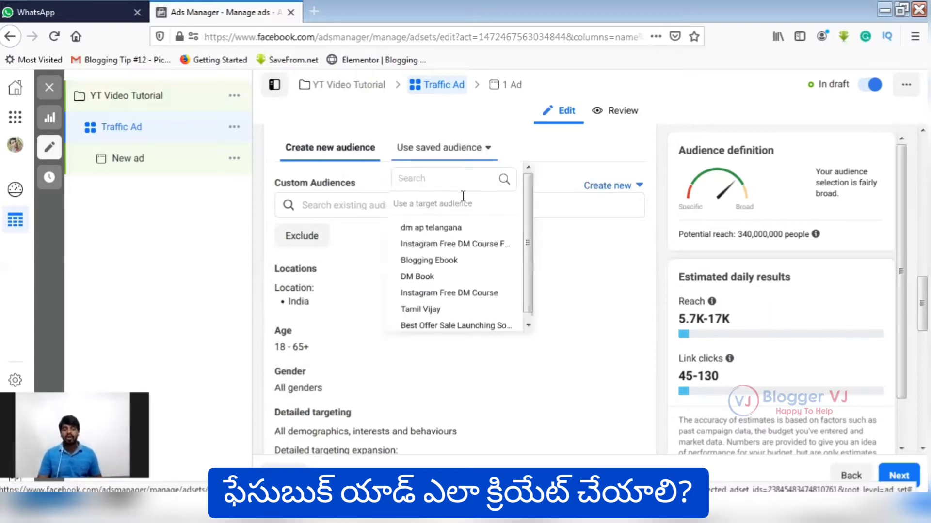
{"action": "scroll", "coordinate": [475, 257], "scroll_direction": "down", "scroll_amount": 3}
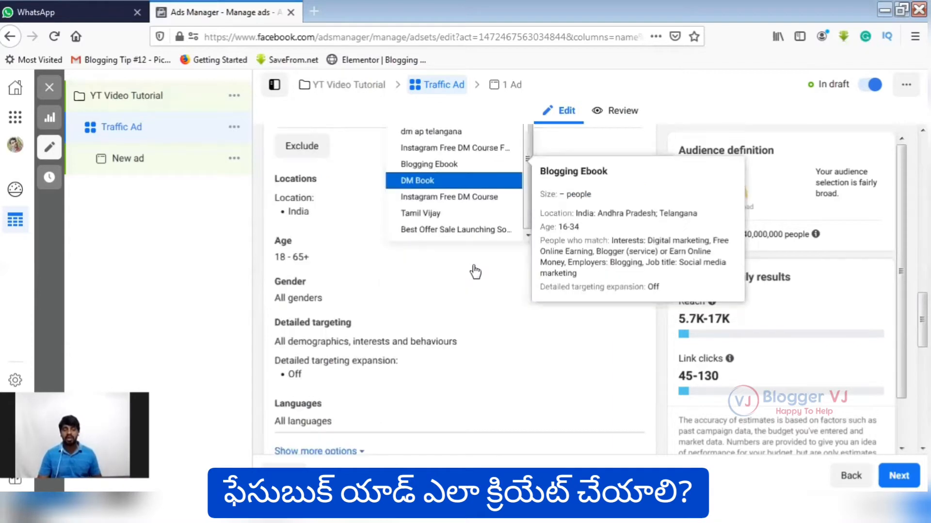
{"action": "scroll", "coordinate": [489, 176], "scroll_direction": "up", "scroll_amount": 1}
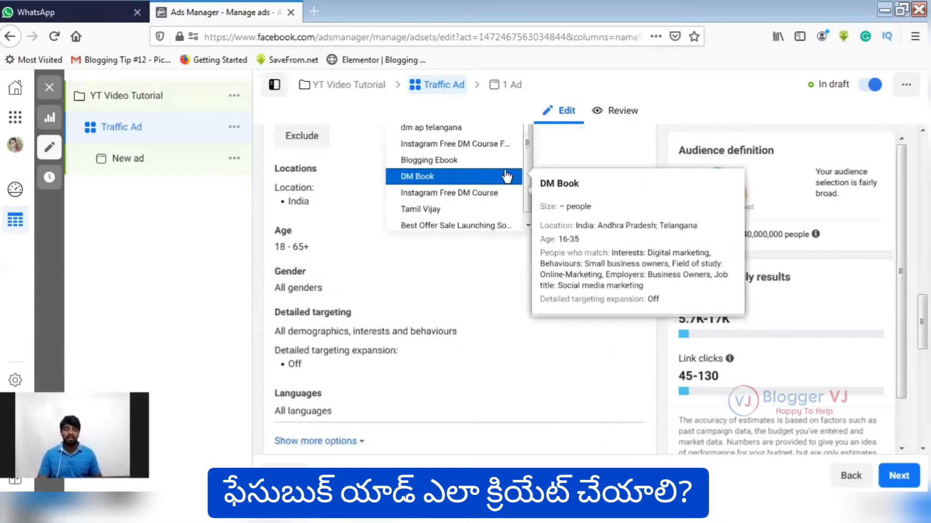
{"action": "scroll", "coordinate": [506, 176], "scroll_direction": "up", "scroll_amount": 1}
{"action": "scroll", "coordinate": [557, 191], "scroll_direction": "up", "scroll_amount": 3}
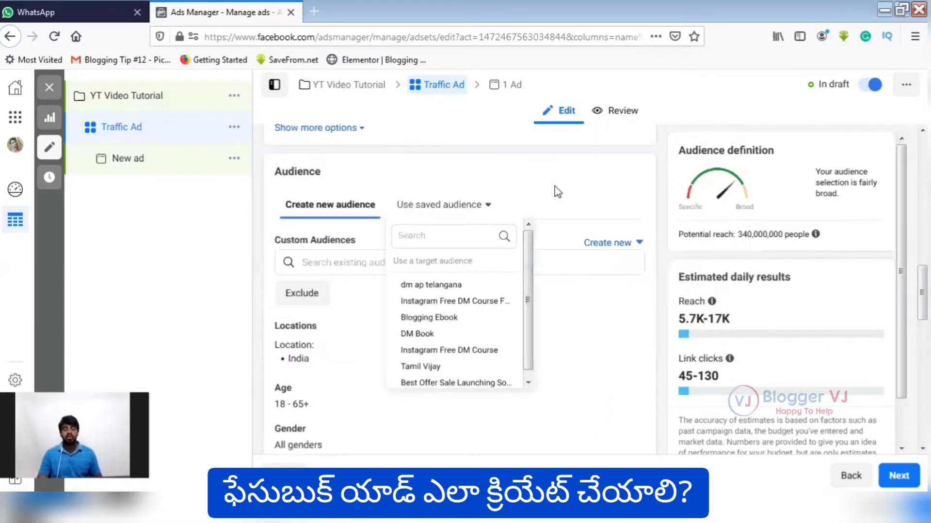
{"action": "left_click", "coordinate": [540, 224]}
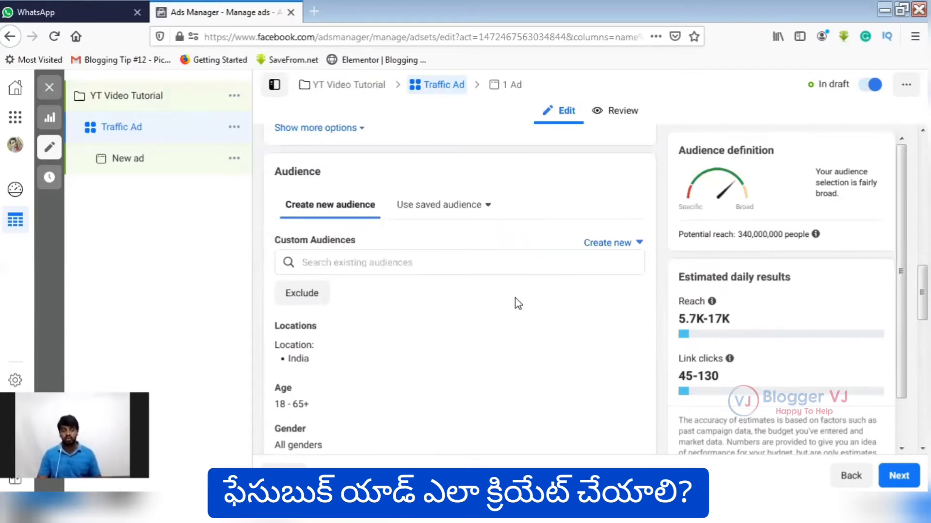
Edit the audience locations, removing India and including the city of Hyderabad, Telangana instead.
{"action": "scroll", "coordinate": [553, 272], "scroll_direction": "down", "scroll_amount": 1}
{"action": "scroll", "coordinate": [415, 202], "scroll_direction": "down", "scroll_amount": 1}
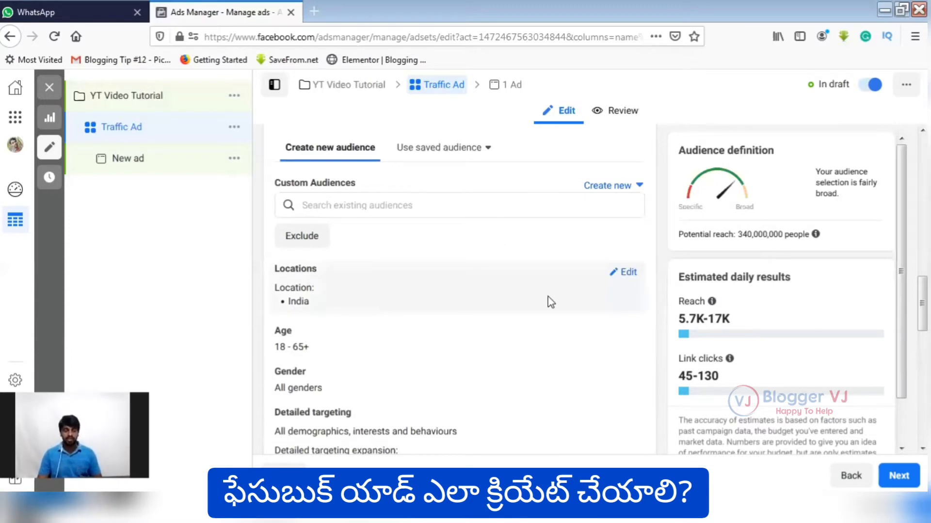
{"action": "scroll", "coordinate": [625, 223], "scroll_direction": "down", "scroll_amount": 1}
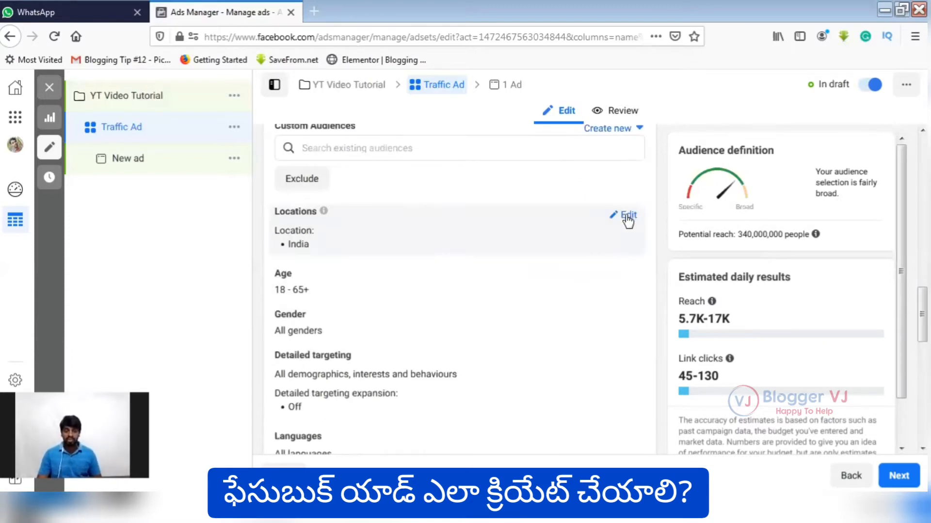
{"action": "left_click", "coordinate": [504, 248]}
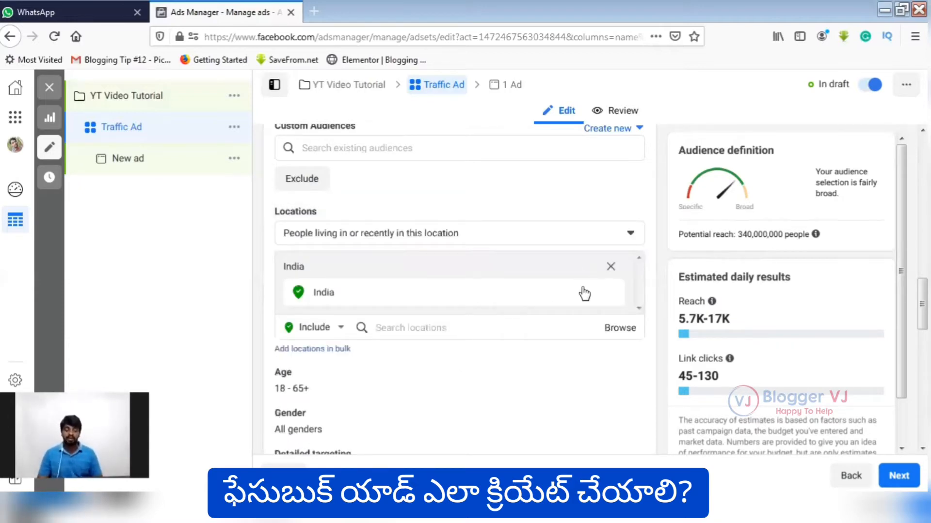
{"action": "left_click", "coordinate": [611, 267]}
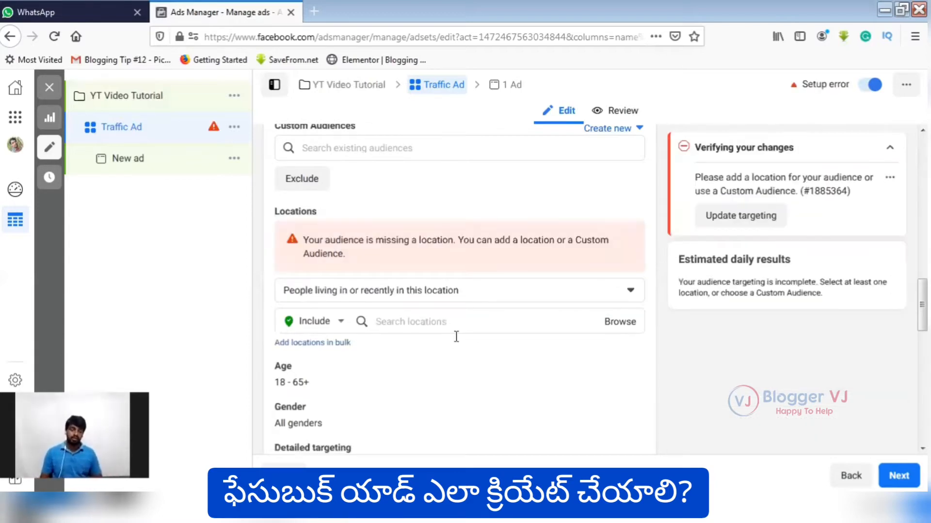
{"action": "left_click", "coordinate": [454, 326]}
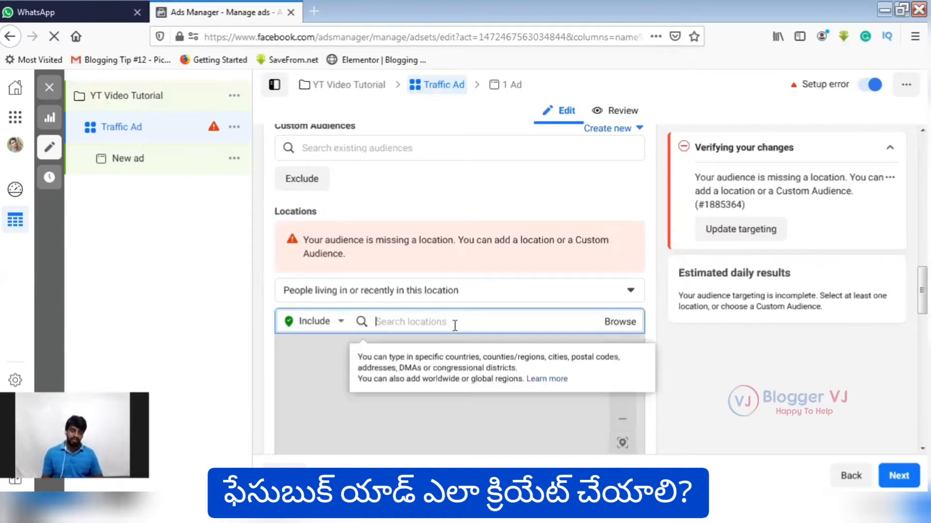
{"action": "type", "text": "hy"}
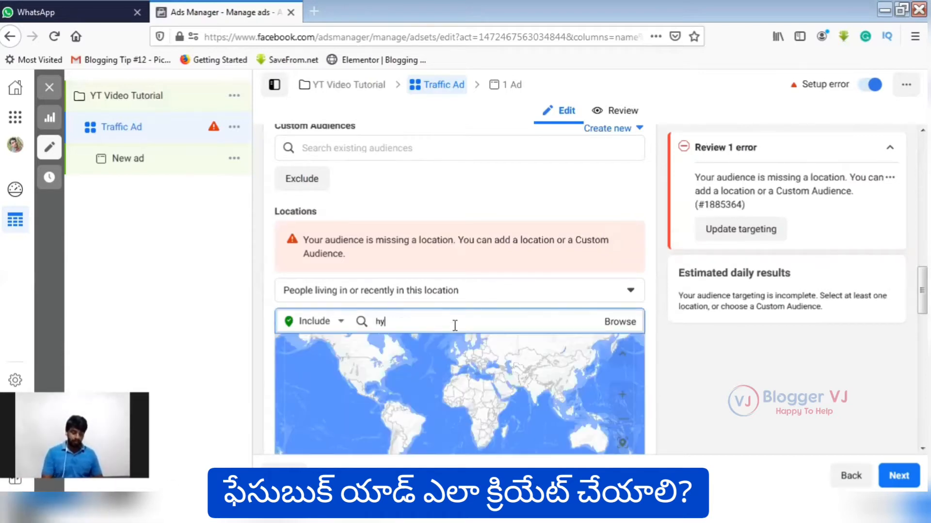
{"action": "type", "text": "derabad"}
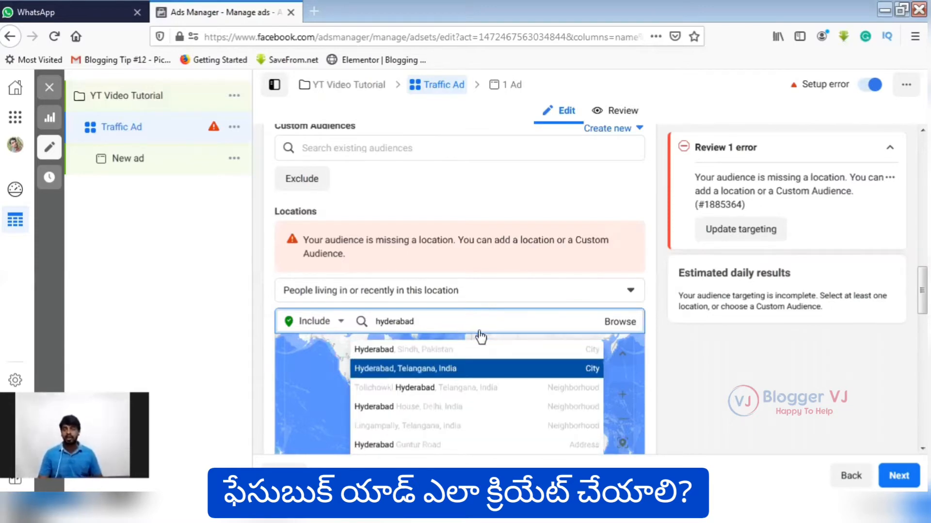
{"action": "key", "text": "Return"}
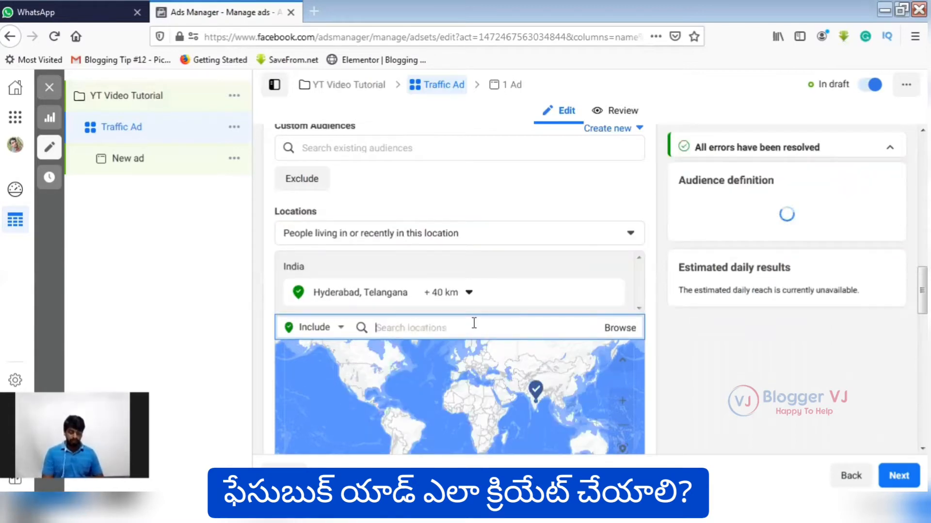
Add the cities Guntur and Vijayawada in Andhra Pradesh and Karimnagar in Telangana to the included locations.
{"action": "type", "text": "Guntur"}
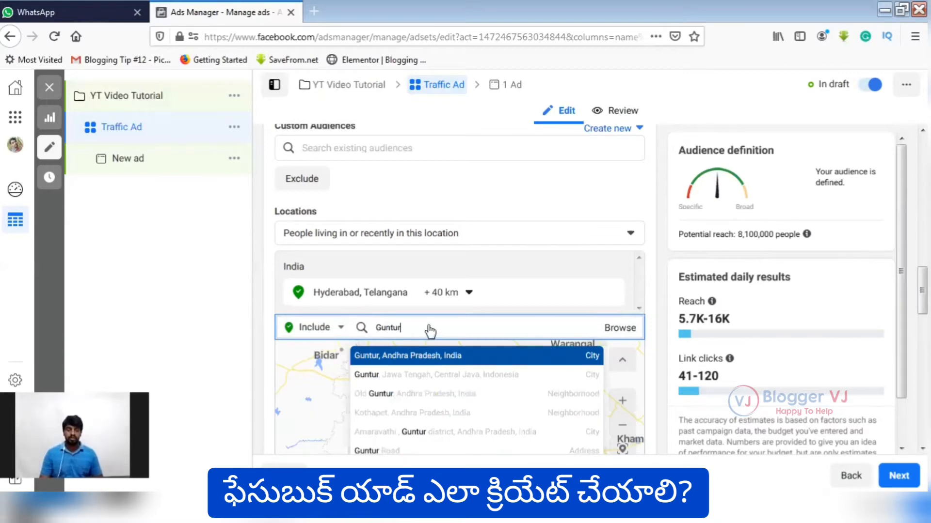
{"action": "left_click", "coordinate": [443, 360]}
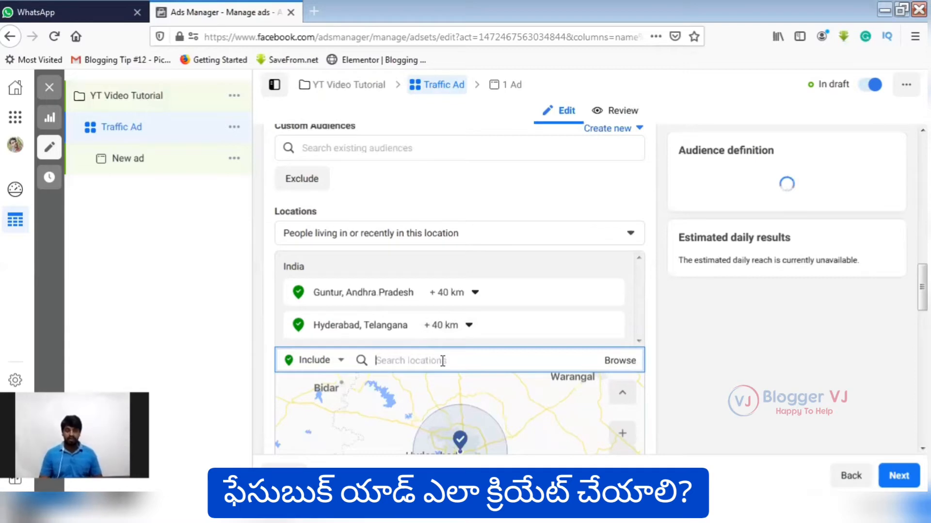
{"action": "type", "text": "Vijayawada"}
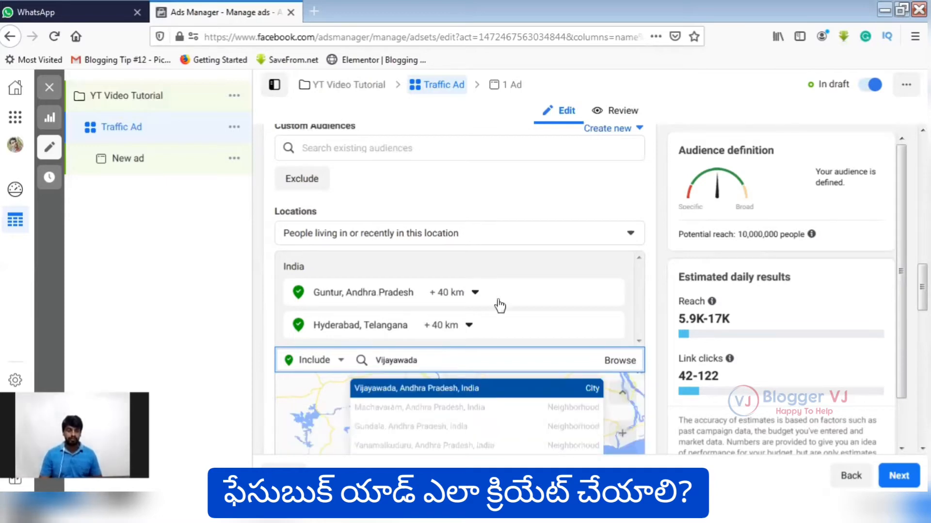
{"action": "key", "text": "Return"}
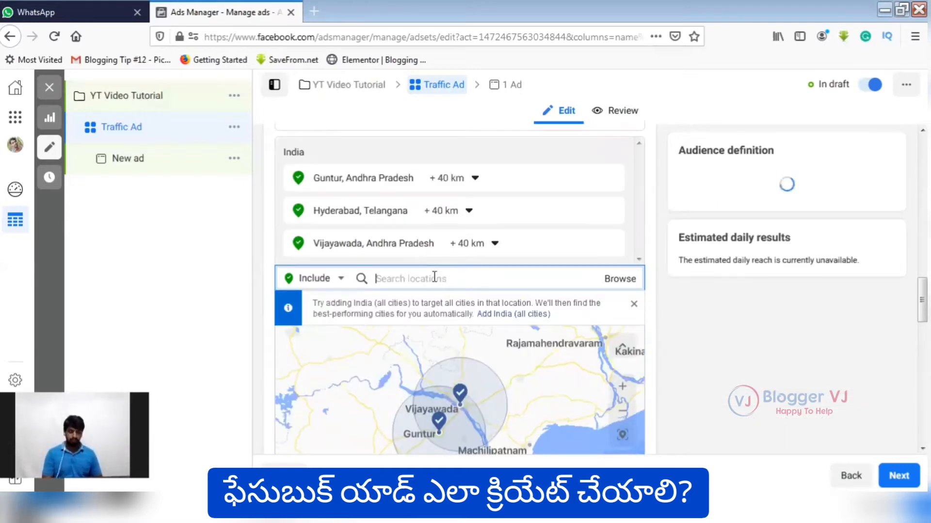
{"action": "type", "text": "Karimnagar"}
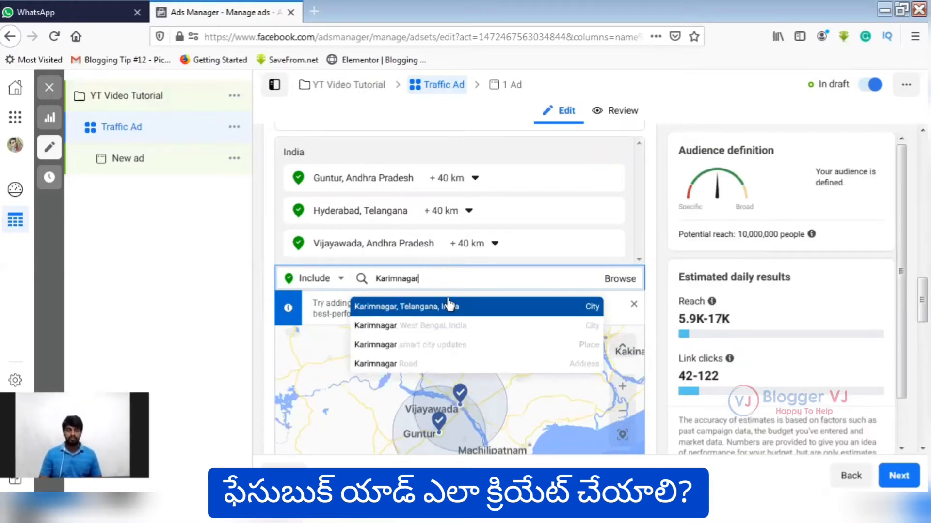
{"action": "left_click", "coordinate": [448, 306]}
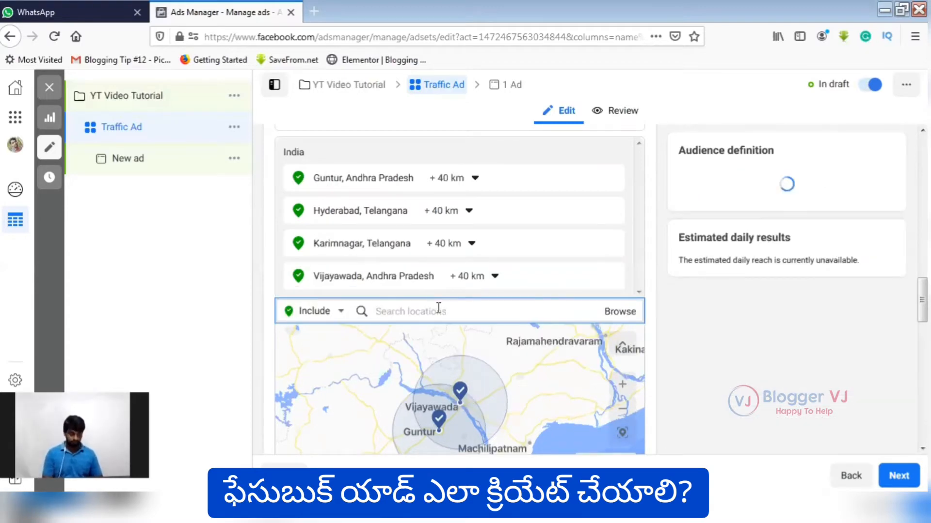
Try to find Visakhapatnam as a target location by searching for "vishaka", "visakapatnam" and "vizag".
{"action": "type", "text": "visa"}
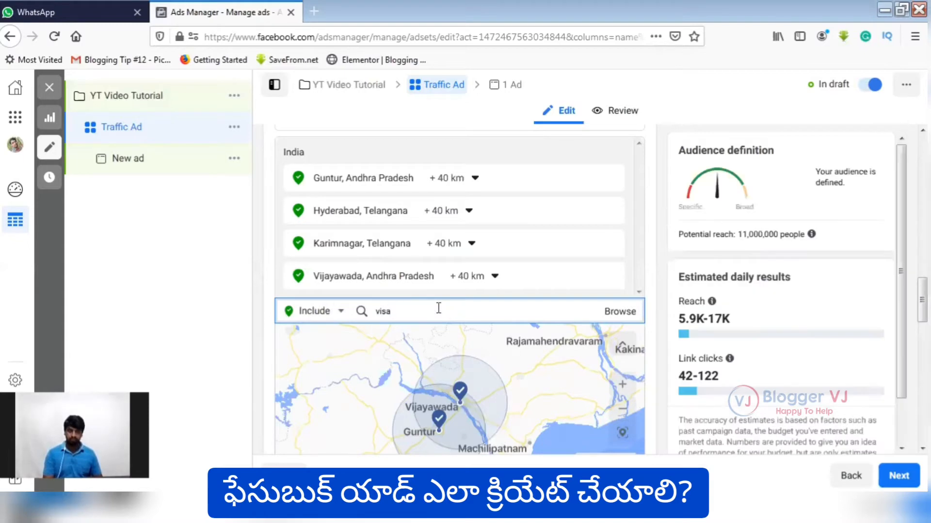
{"action": "key", "text": "BackSpace"}
{"action": "type", "text": "haka"}
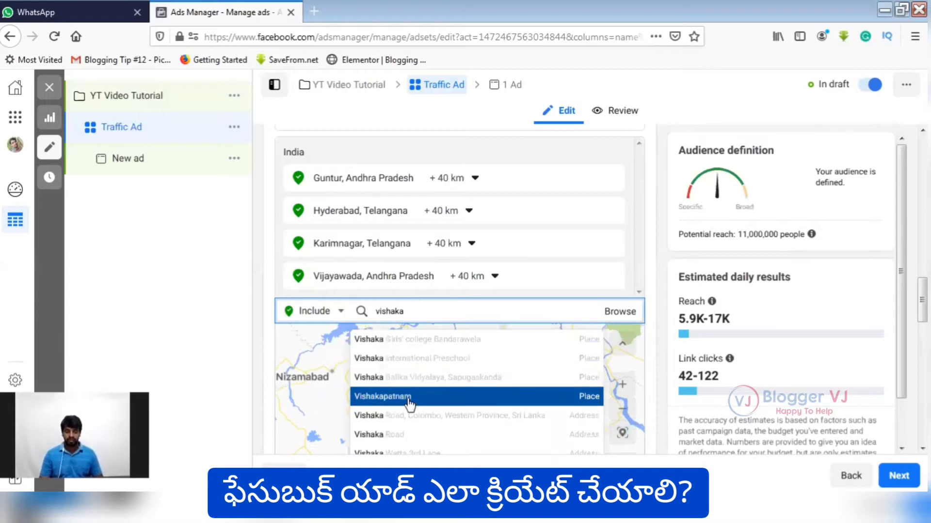
{"action": "double_click", "coordinate": [423, 322]}
{"action": "type", "text": "v"}
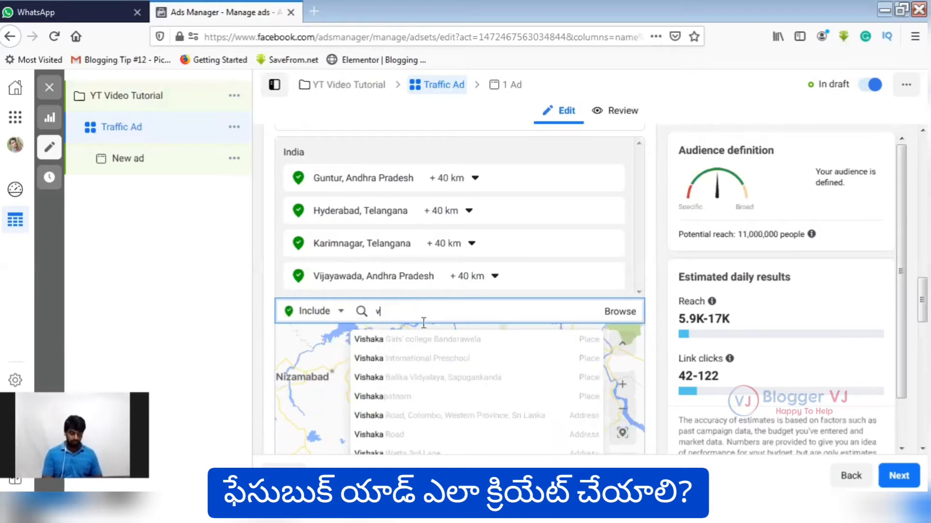
{"action": "type", "text": "isakapatnam"}
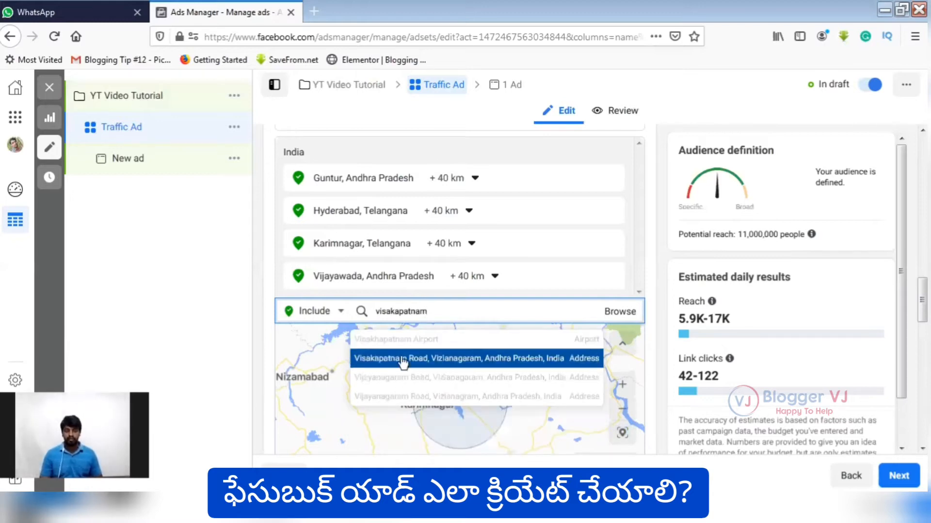
{"action": "double_click", "coordinate": [451, 312]}
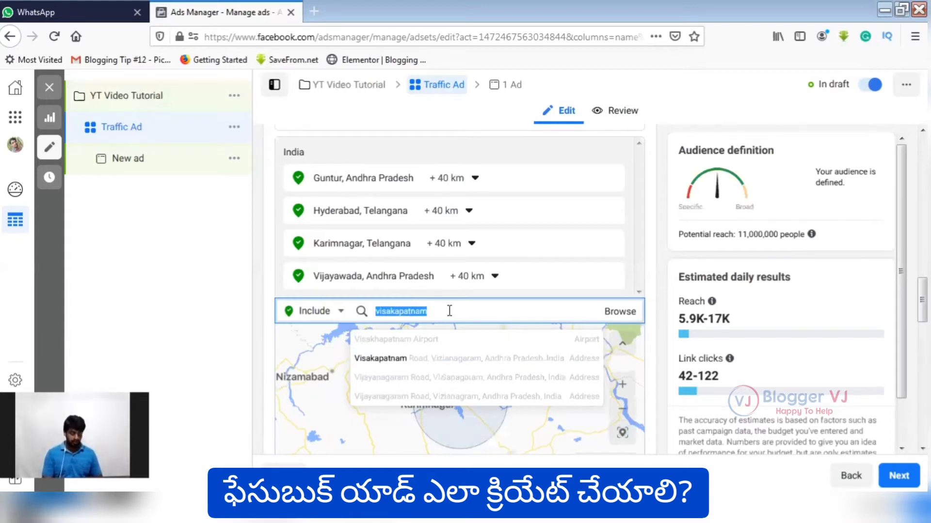
{"action": "type", "text": "vizag"}
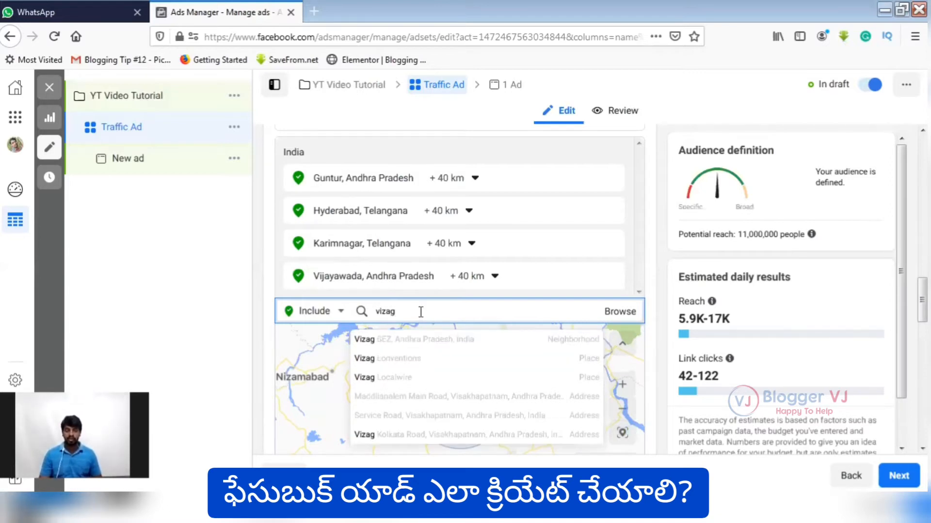
Include the city of Kadapa, Andhra Pradesh in the audience locations and check the audience's potential reach.
{"action": "key", "text": "ctrl+a"}
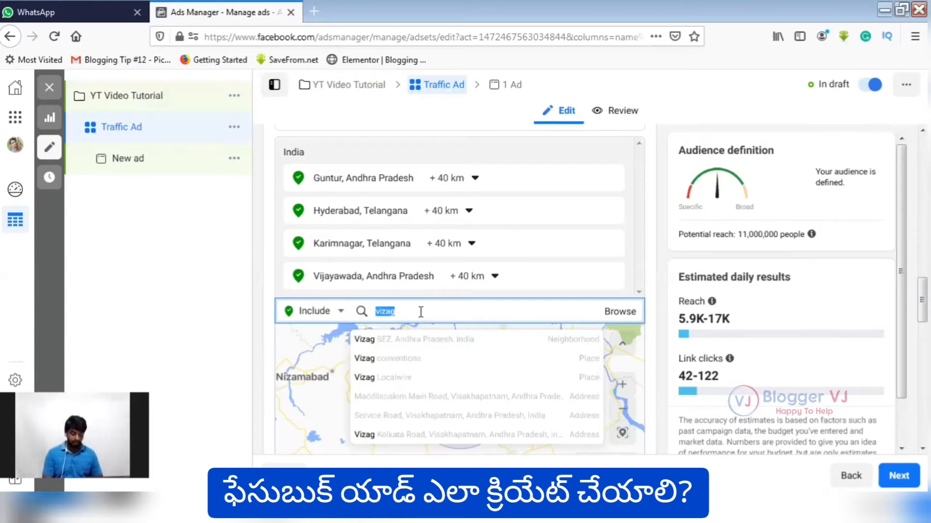
{"action": "type", "text": "k"}
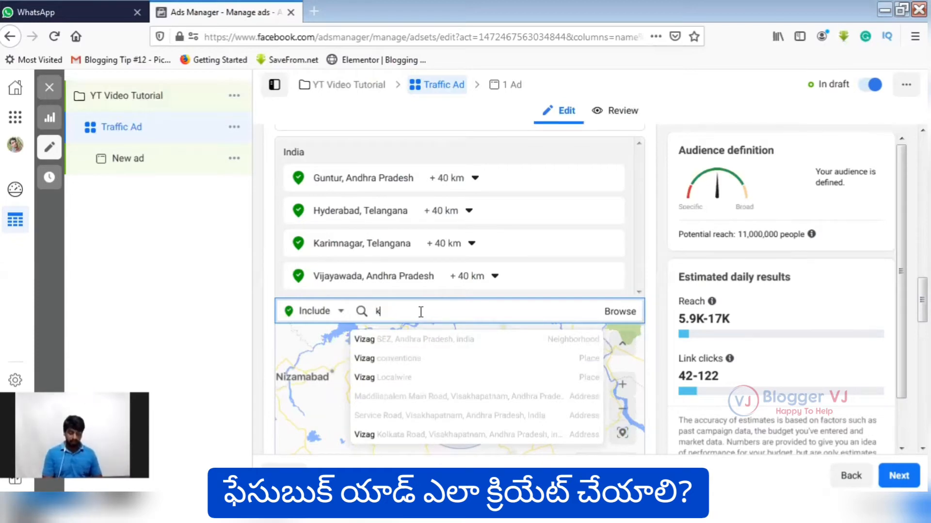
{"action": "type", "text": "adapa"}
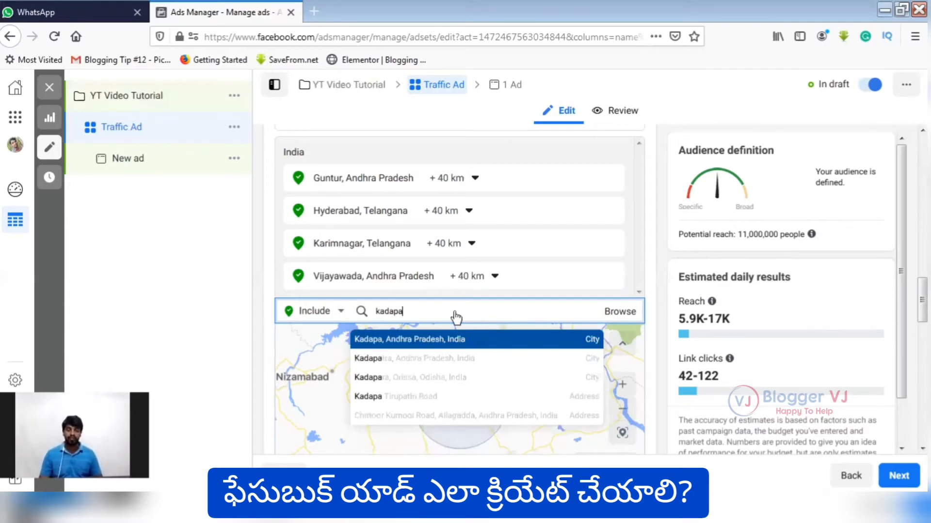
{"action": "key", "text": "Return"}
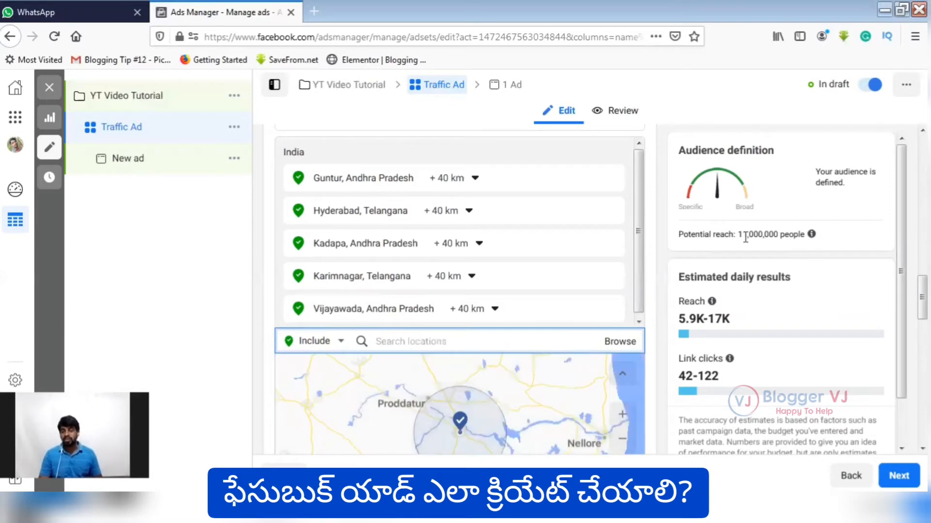
{"action": "left_click_drag", "start_coordinate": [755, 234], "coordinate": [744, 233]}
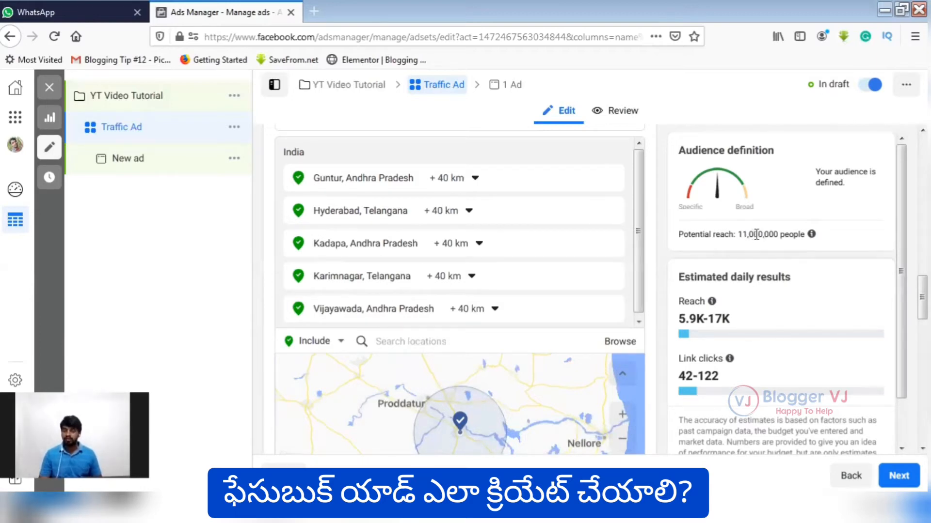
{"action": "mouse_move", "coordinate": [756, 235]}
{"action": "left_mouse_down"}
{"action": "mouse_move", "coordinate": [787, 235]}
{"action": "mouse_move", "coordinate": [738, 238]}
{"action": "left_mouse_up"}
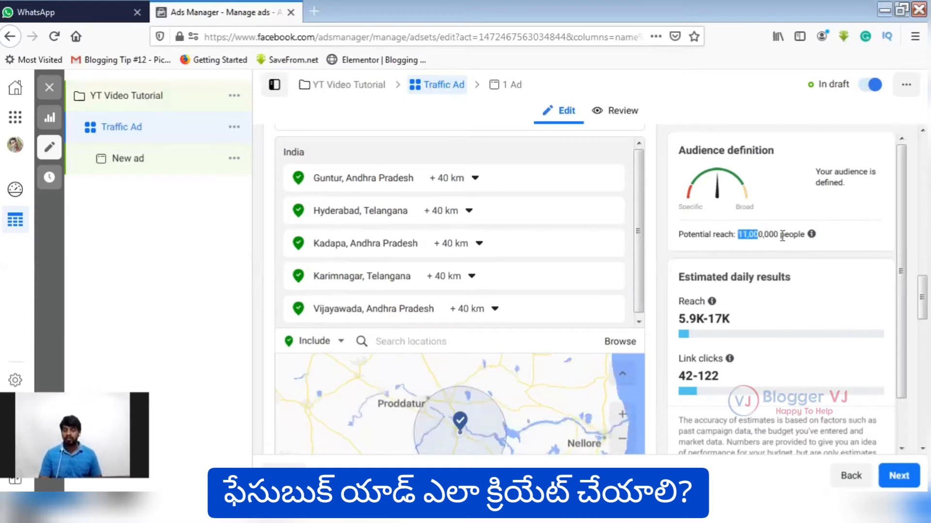
Include the state of Telangana, India in the audience locations.
{"action": "left_click", "coordinate": [743, 236]}
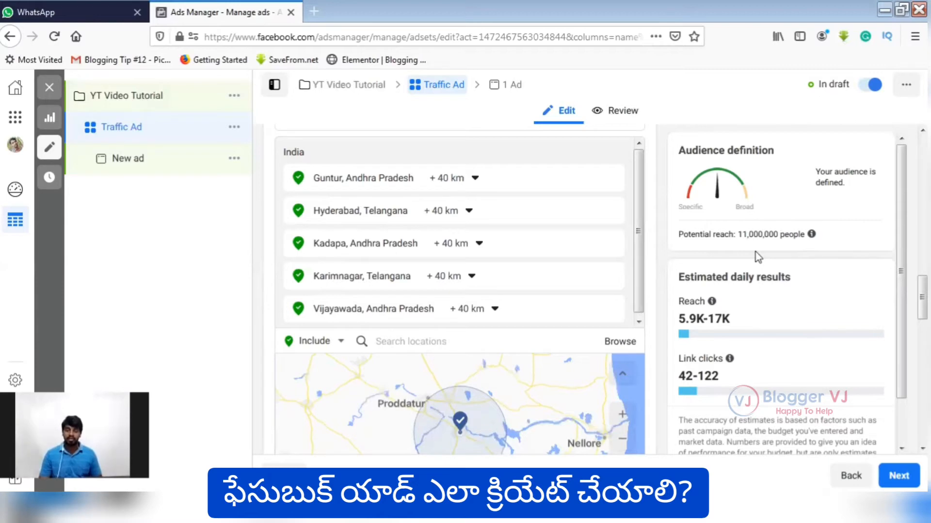
{"action": "mouse_move", "coordinate": [721, 305]}
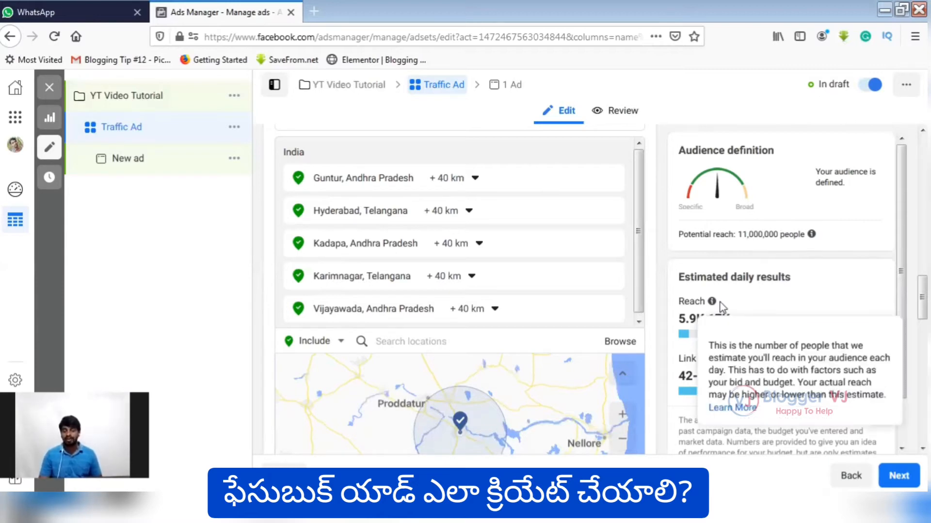
{"action": "scroll", "coordinate": [727, 291], "scroll_direction": "down", "scroll_amount": 1}
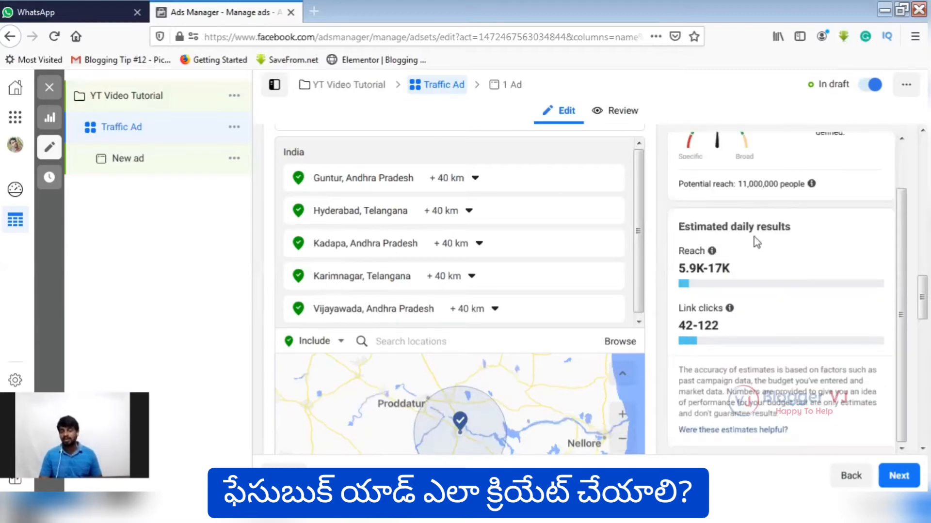
{"action": "left_click", "coordinate": [545, 341]}
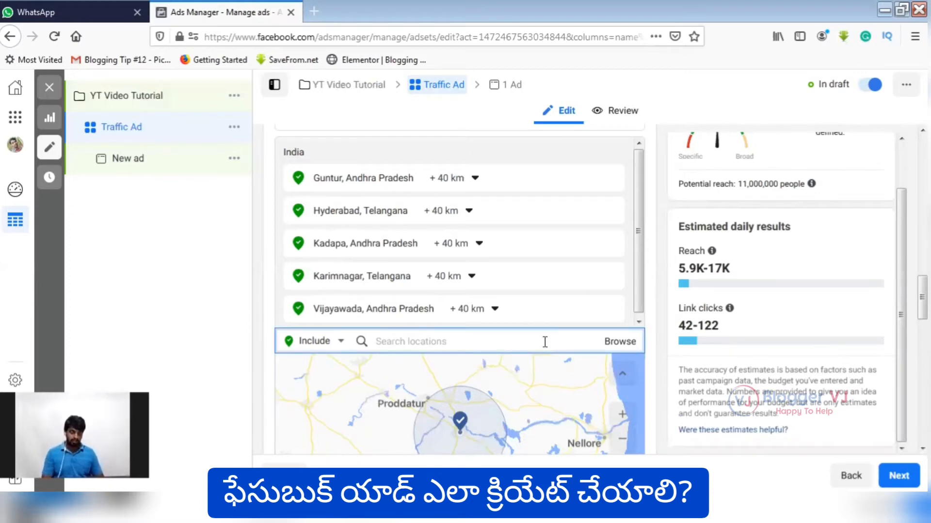
{"action": "type", "text": "telangana"}
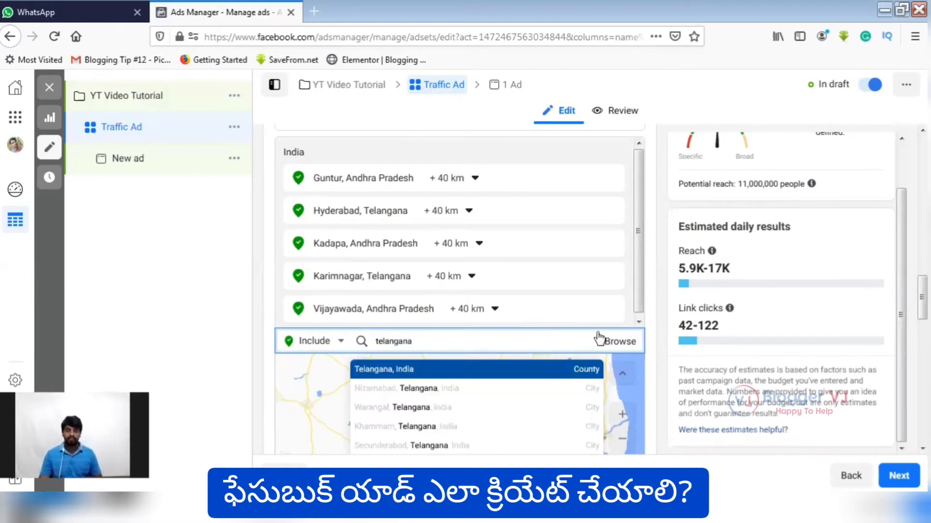
{"action": "key", "text": "Return"}
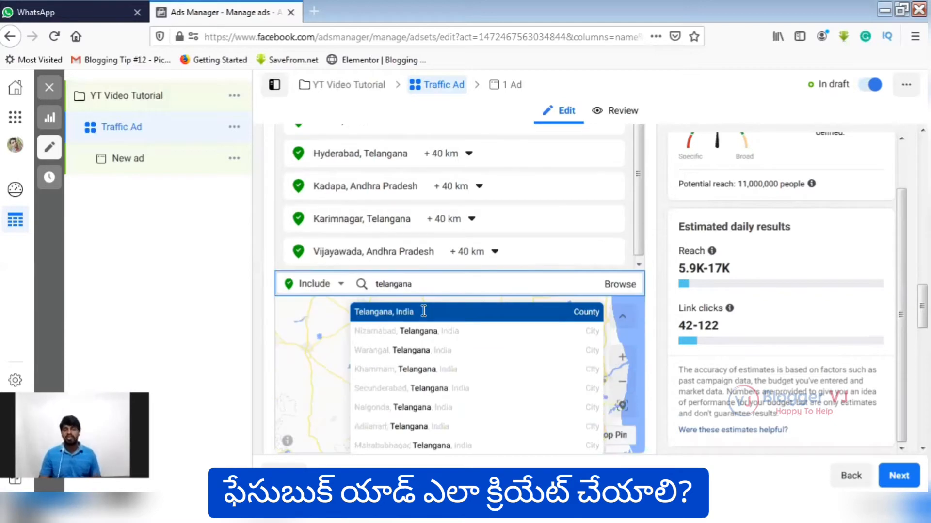
{"action": "left_click", "coordinate": [437, 254]}
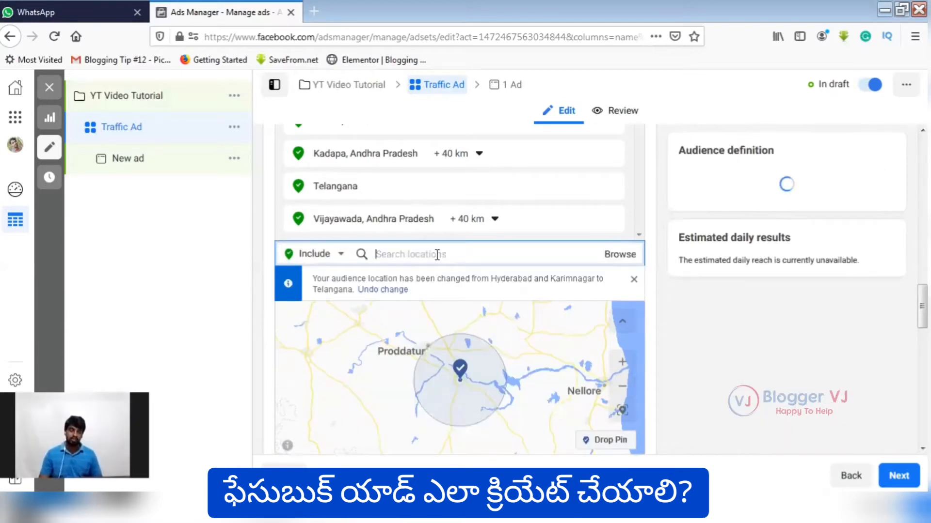
Include the state of Andhra Pradesh, India in the audience locations.
{"action": "type", "text": "A"}
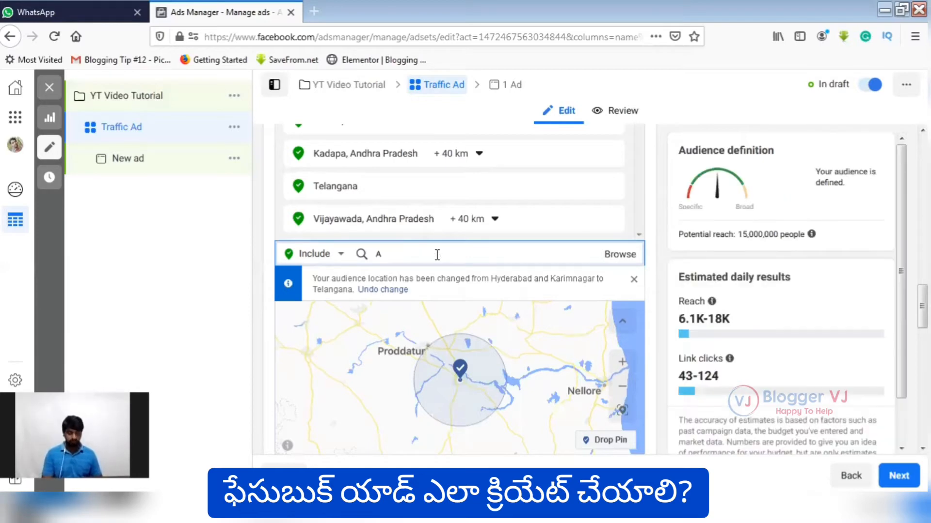
{"action": "type", "text": "ndhara"}
{"action": "key", "text": "BackSpace"}
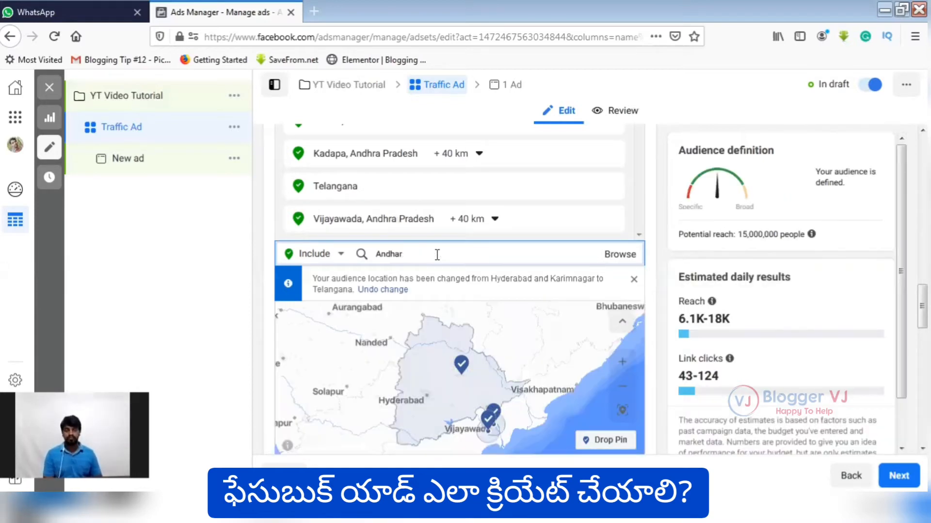
{"action": "type", "text": "a"}
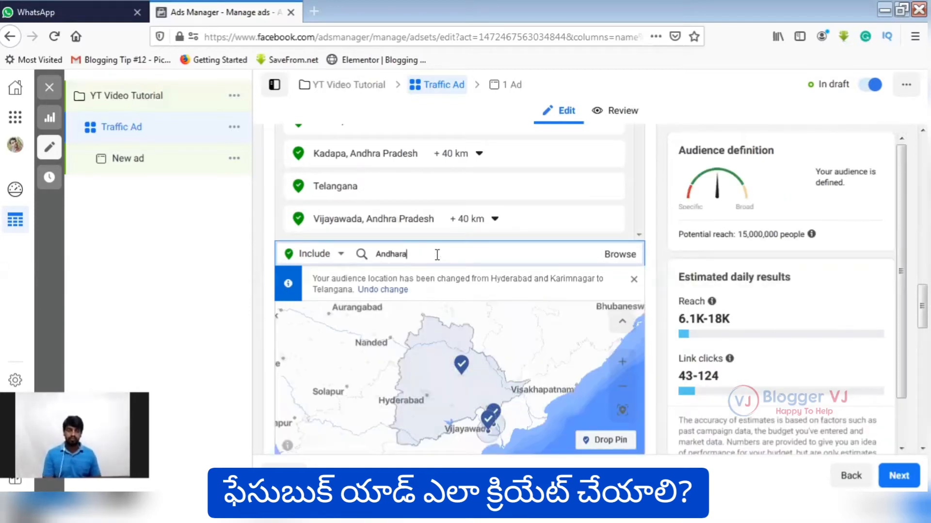
{"action": "key", "text": "BackSpace"}
{"action": "key", "text": "BackSpace"}
{"action": "key", "text": "BackSpace"}
{"action": "key", "text": "BackSpace"}
{"action": "type", "text": "hra"}
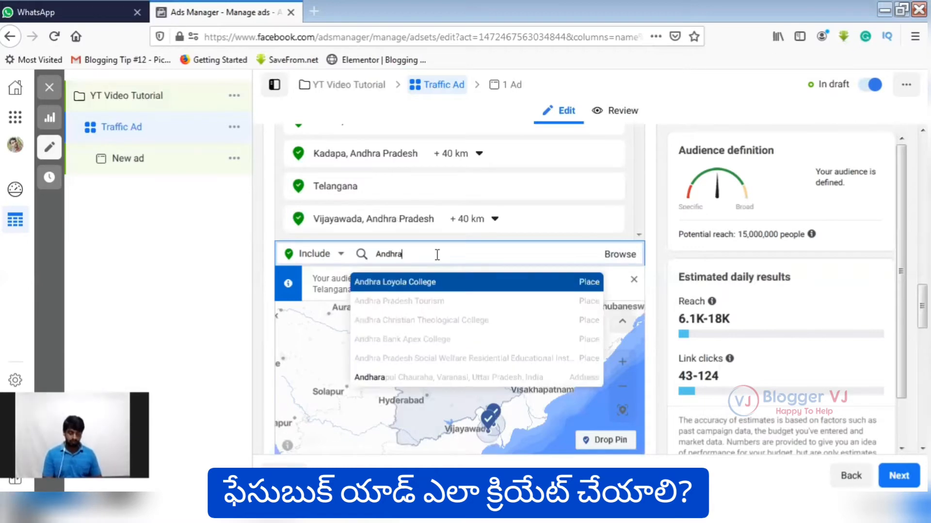
{"action": "type", "text": " Pradesh"}
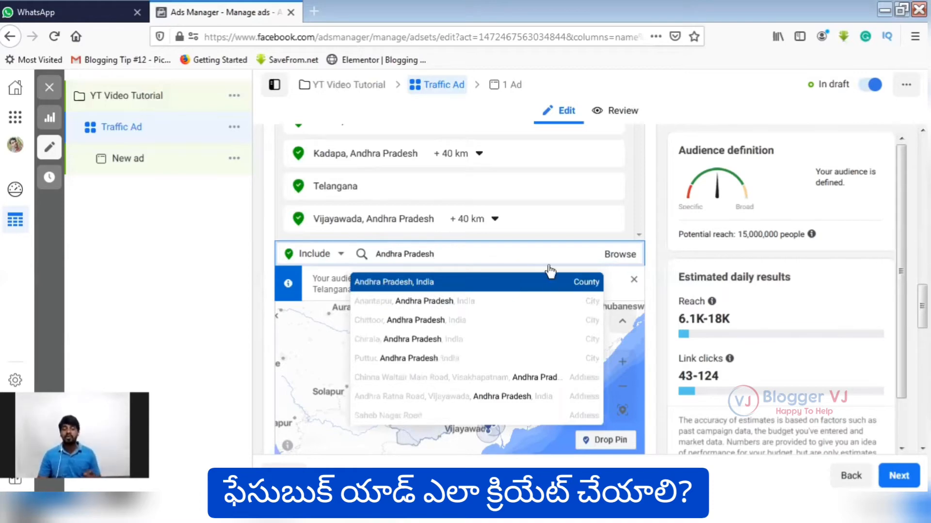
{"action": "key", "text": "Return"}
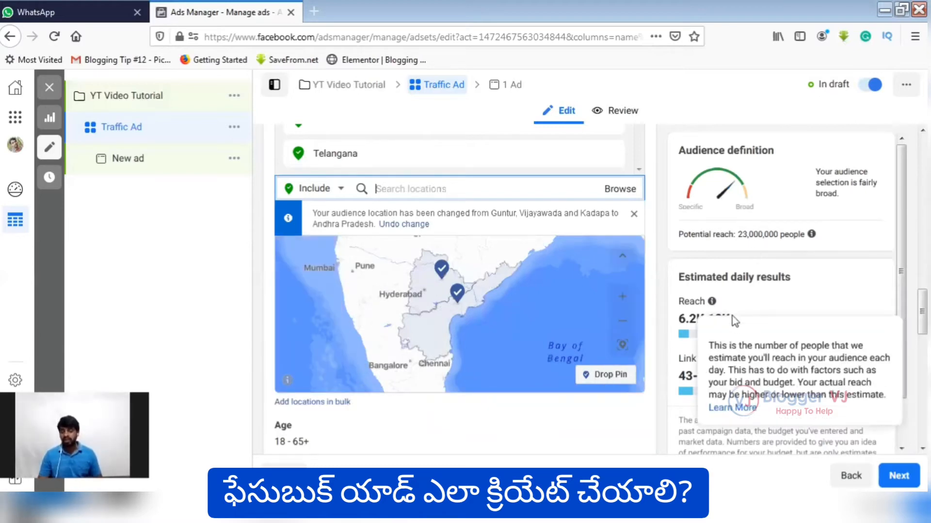
Set the audience's maximum age to 34.
{"action": "scroll", "coordinate": [723, 345], "scroll_direction": "down", "scroll_amount": 1}
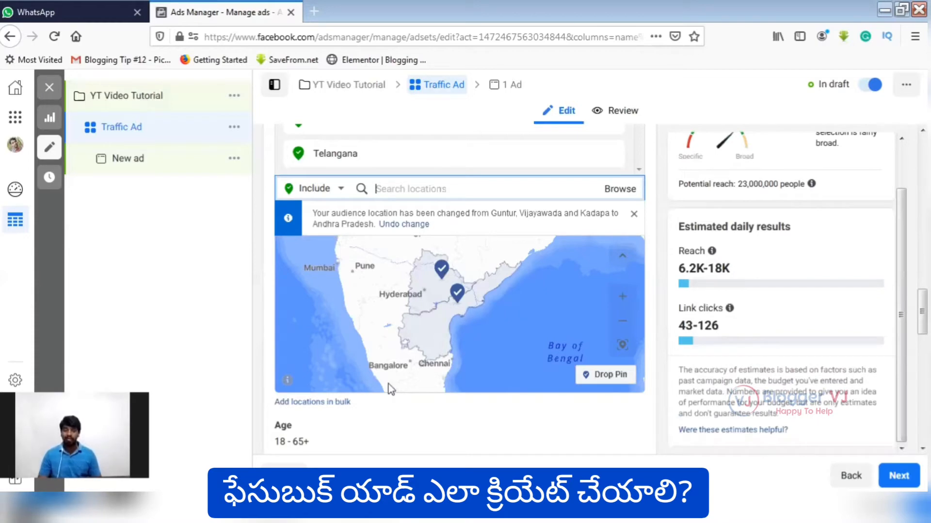
{"action": "scroll", "coordinate": [396, 381], "scroll_direction": "down", "scroll_amount": 2}
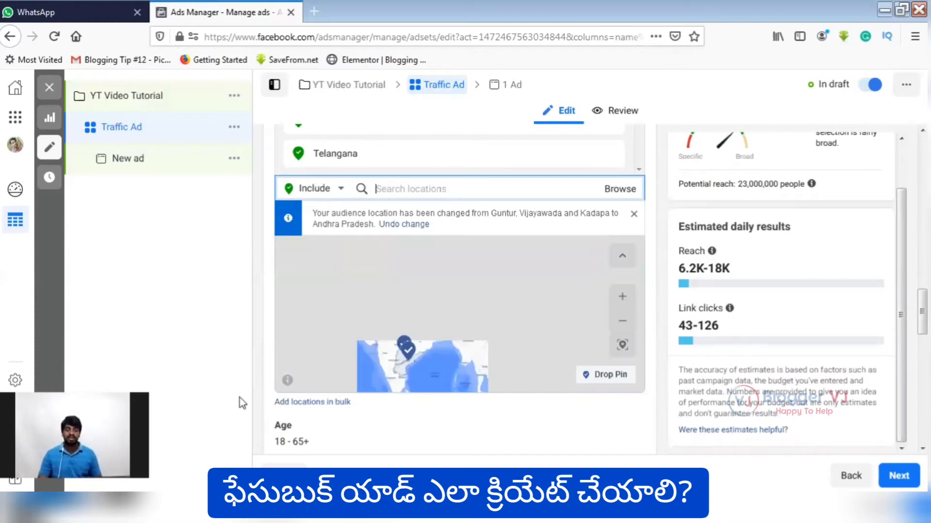
{"action": "scroll", "coordinate": [635, 261], "scroll_direction": "down", "scroll_amount": 3}
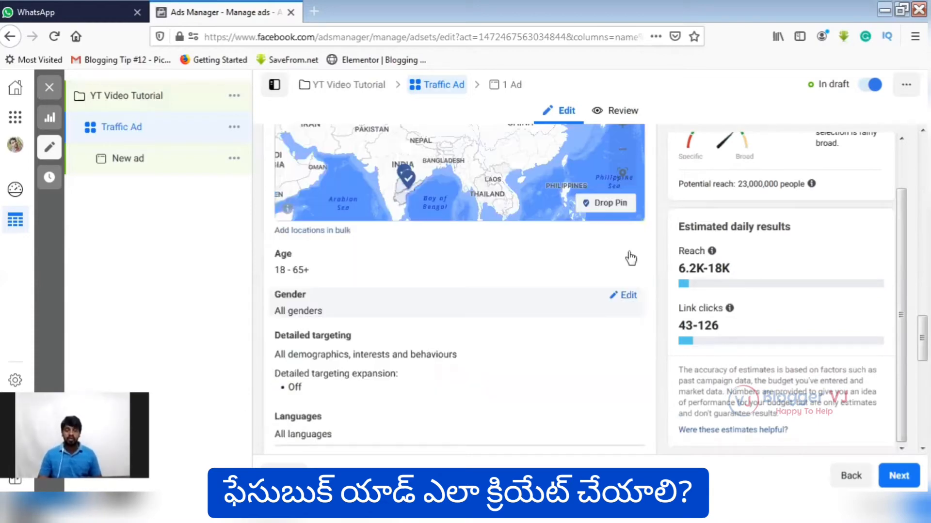
{"action": "left_click", "coordinate": [616, 298]}
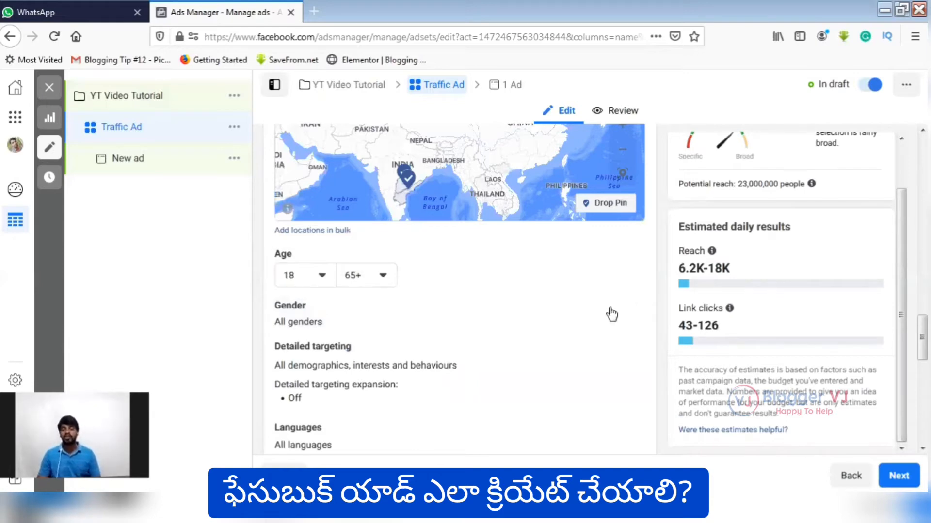
{"action": "left_click", "coordinate": [394, 278]}
{"action": "scroll", "coordinate": [385, 357], "scroll_direction": "up", "scroll_amount": 5}
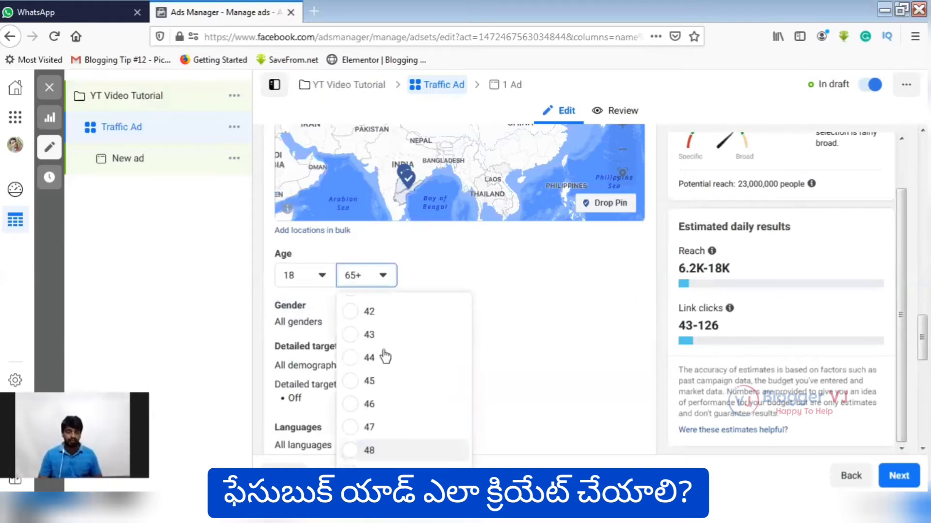
{"action": "scroll", "coordinate": [386, 357], "scroll_direction": "up", "scroll_amount": 4}
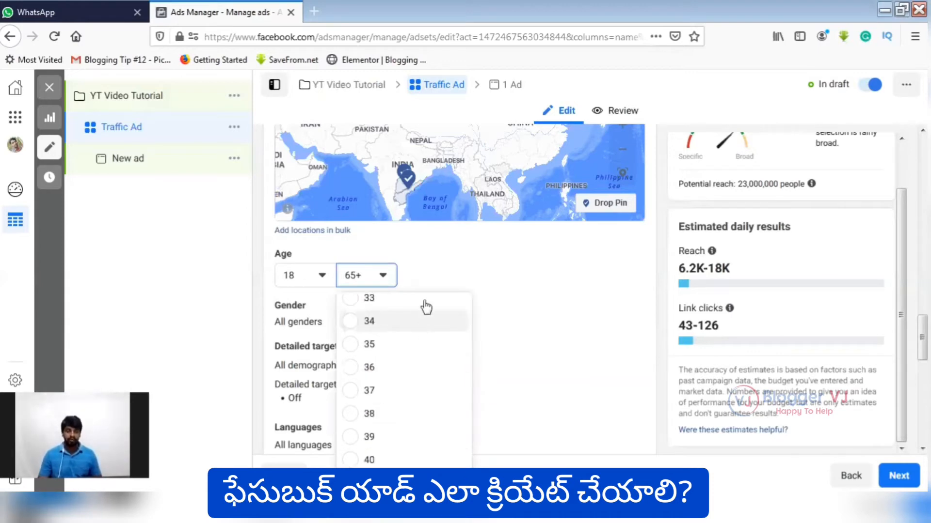
{"action": "left_click", "coordinate": [353, 322]}
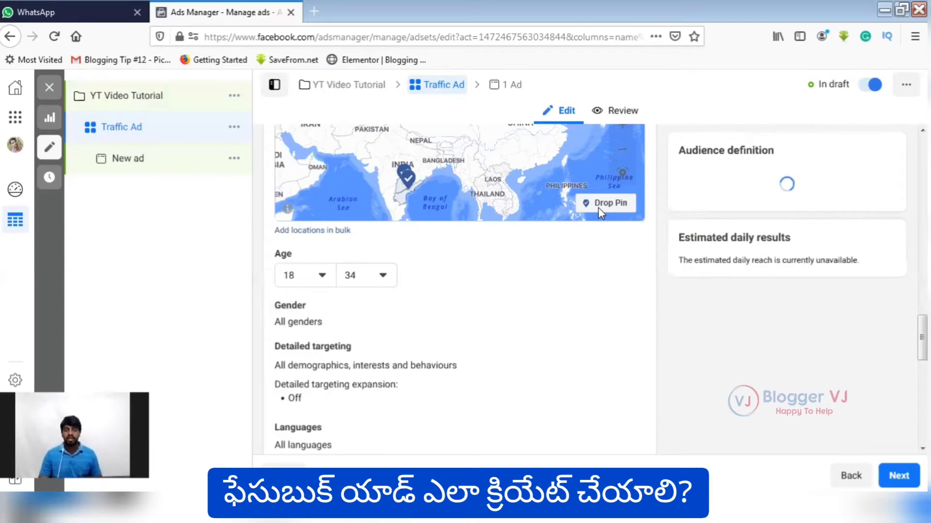
Edit the detailed targeting, searching for "blogging" and including people with the interest Blog.
{"action": "scroll", "coordinate": [630, 208], "scroll_direction": "down", "scroll_amount": 2}
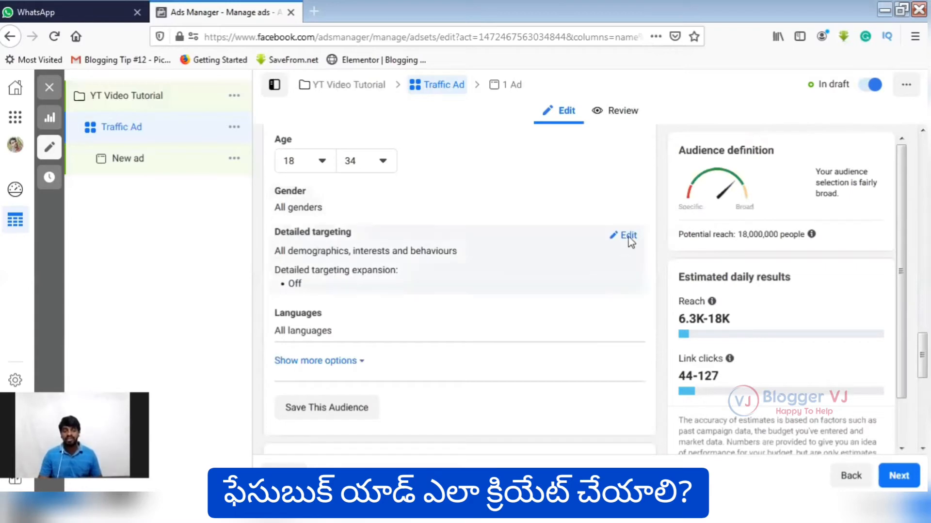
{"action": "left_click", "coordinate": [629, 240]}
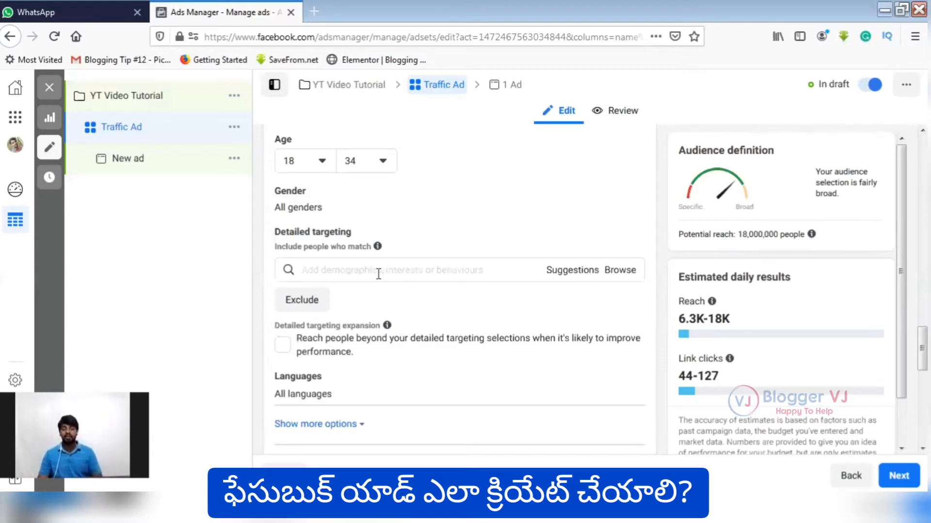
{"action": "left_click", "coordinate": [408, 273]}
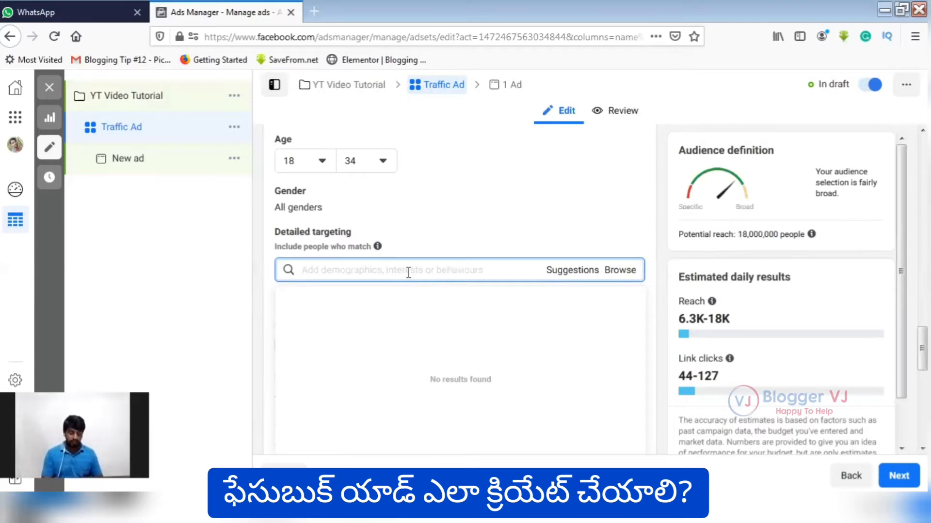
{"action": "type", "text": "blogging"}
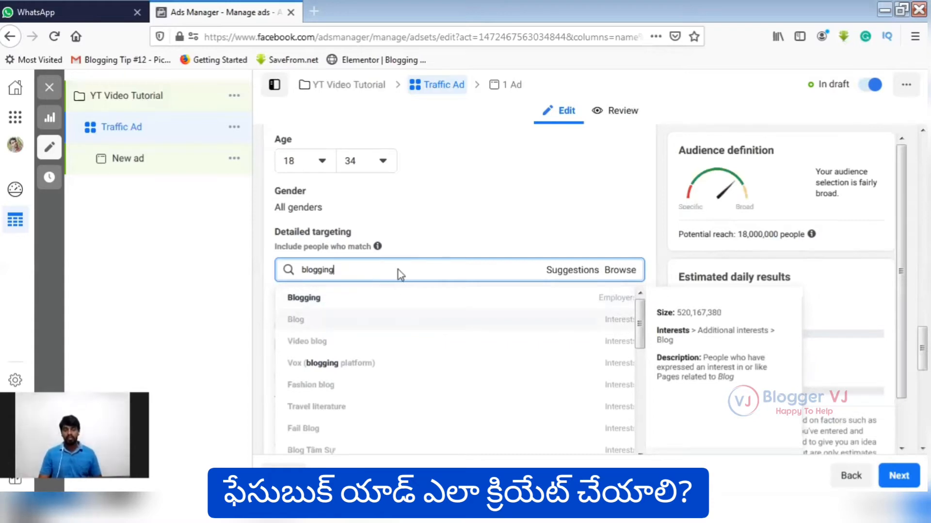
{"action": "left_click", "coordinate": [391, 323]}
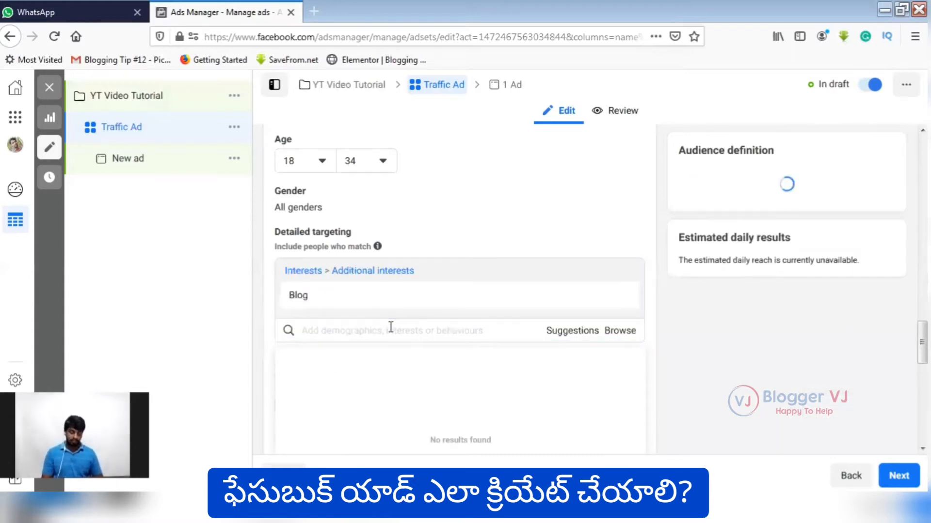
Try to find "neilpatel" as a detailed targeting interest and clear the search.
{"action": "type", "text": "ne"}
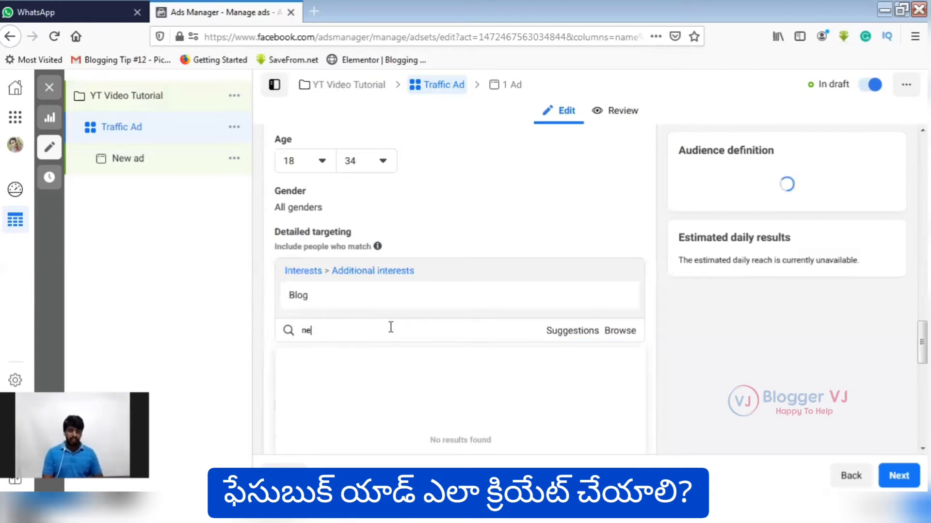
{"action": "type", "text": "ilp"}
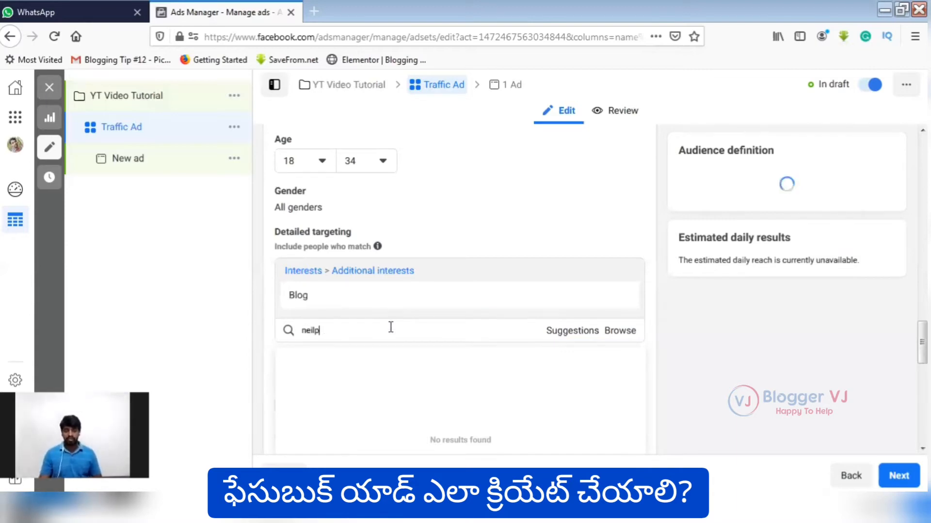
{"action": "type", "text": "[atel"}
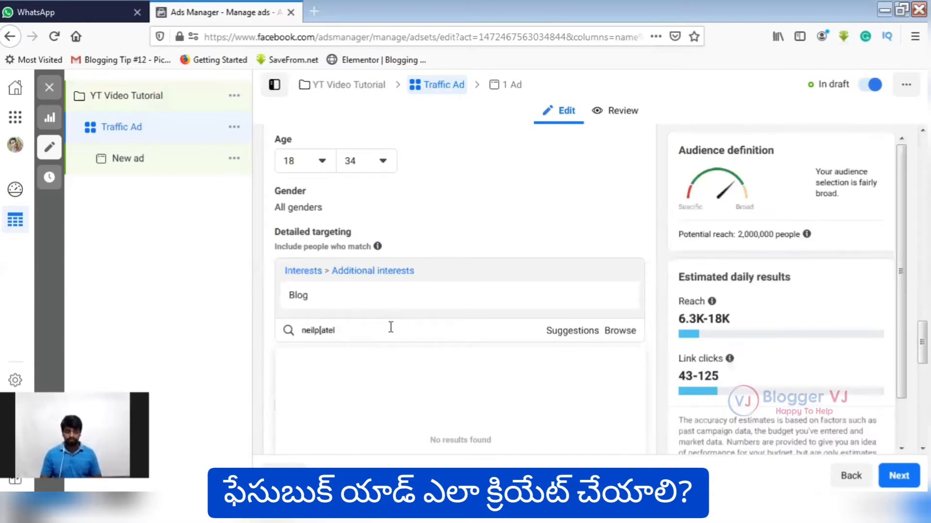
{"action": "key", "text": "Left"}
{"action": "key", "text": "Left"}
{"action": "key", "text": "Left"}
{"action": "key", "text": "Left"}
{"action": "key", "text": "BackSpace"}
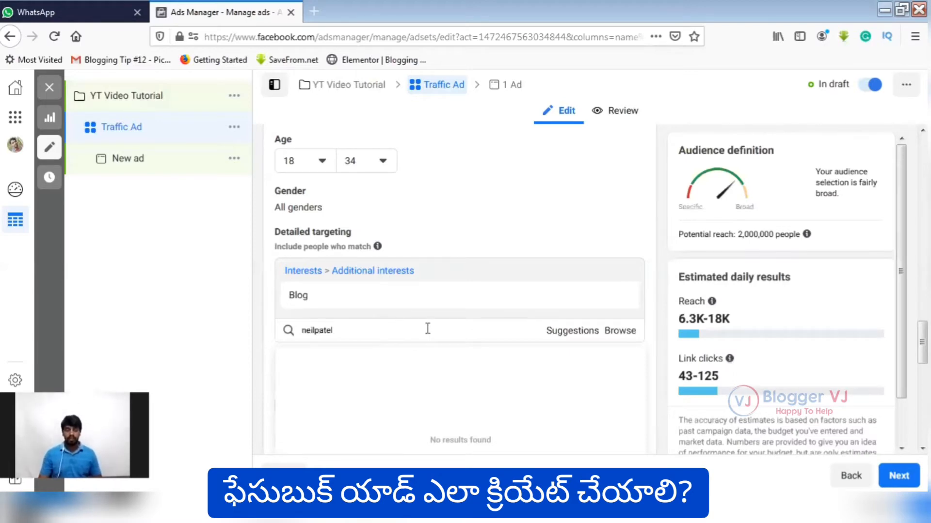
{"action": "scroll", "coordinate": [458, 322], "scroll_direction": "down", "scroll_amount": 1}
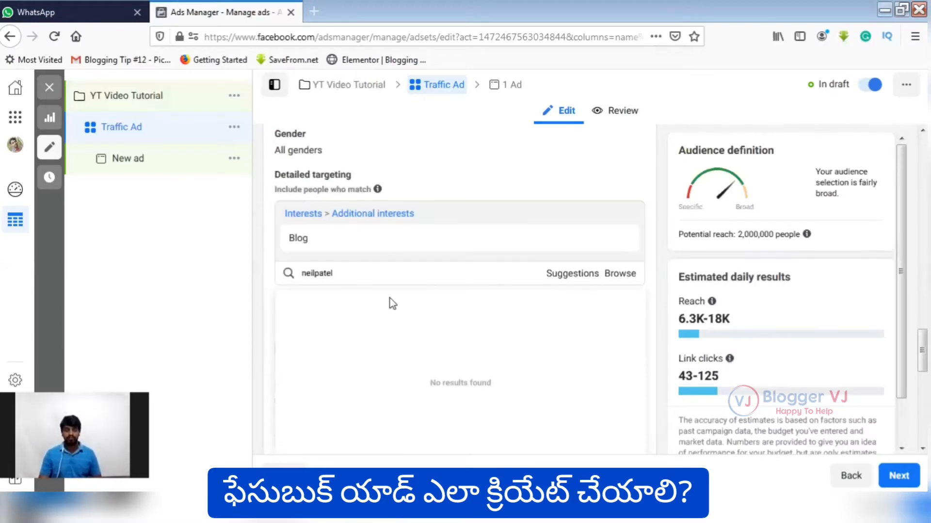
{"action": "double_click", "coordinate": [377, 274]}
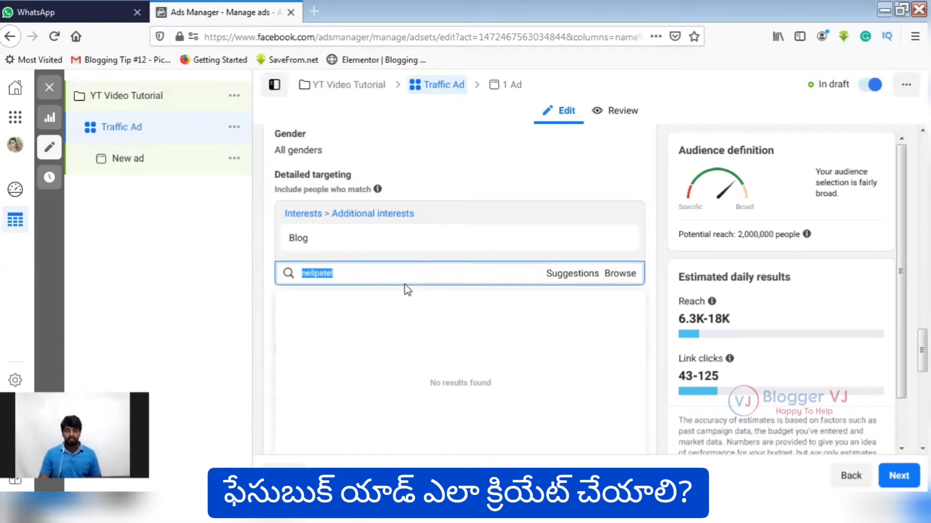
{"action": "key", "text": "BackSpace"}
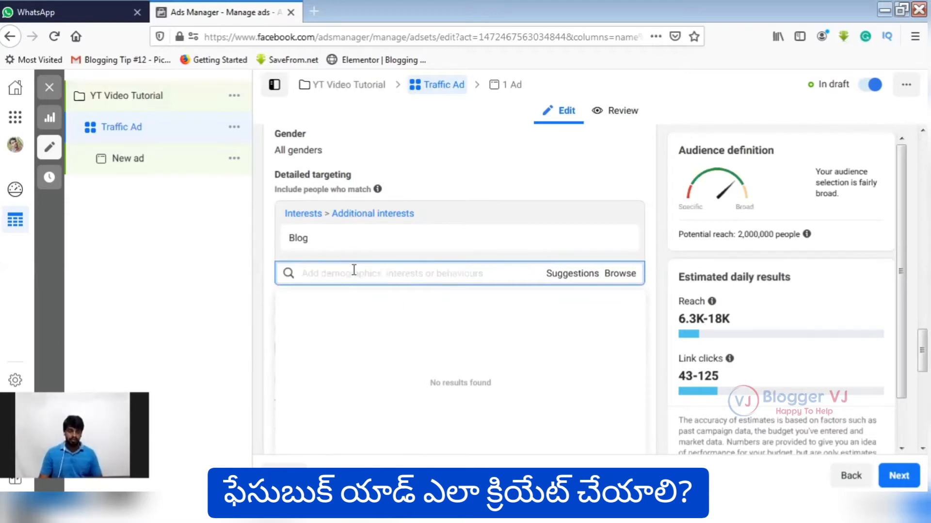
Add the interest Digital marketing to the detailed targeting.
{"action": "type", "text": "digital "}
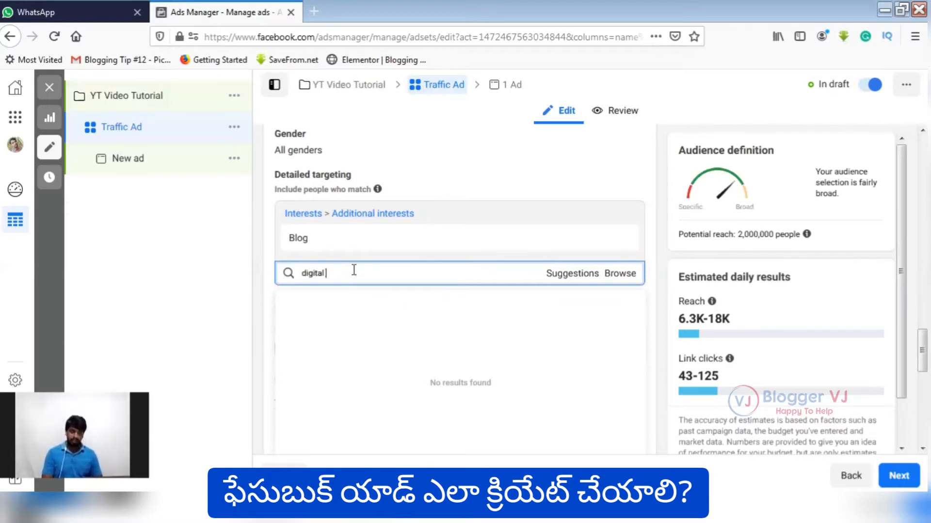
{"action": "type", "text": "marketing"}
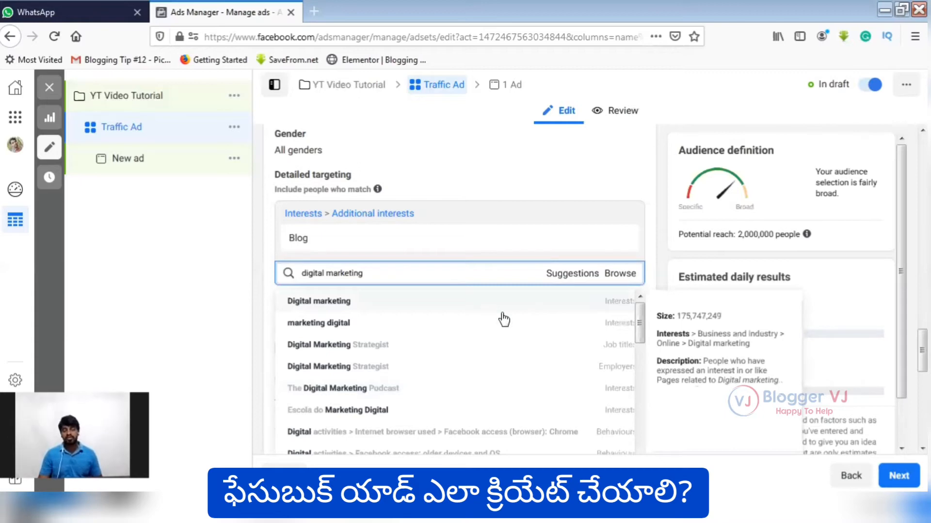
{"action": "left_click", "coordinate": [412, 301]}
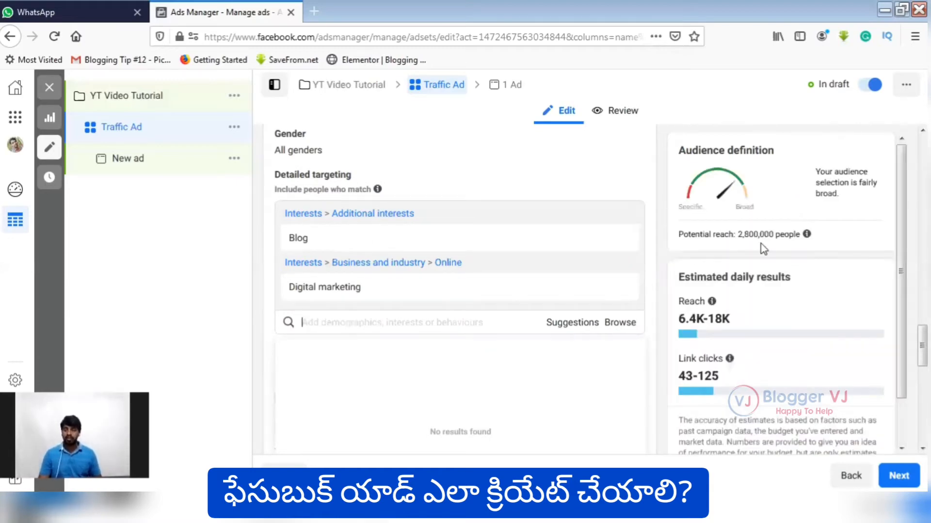
Search the detailed targeting for "blogger" and add the interest Blogger (service).
{"action": "left_click", "coordinate": [398, 322]}
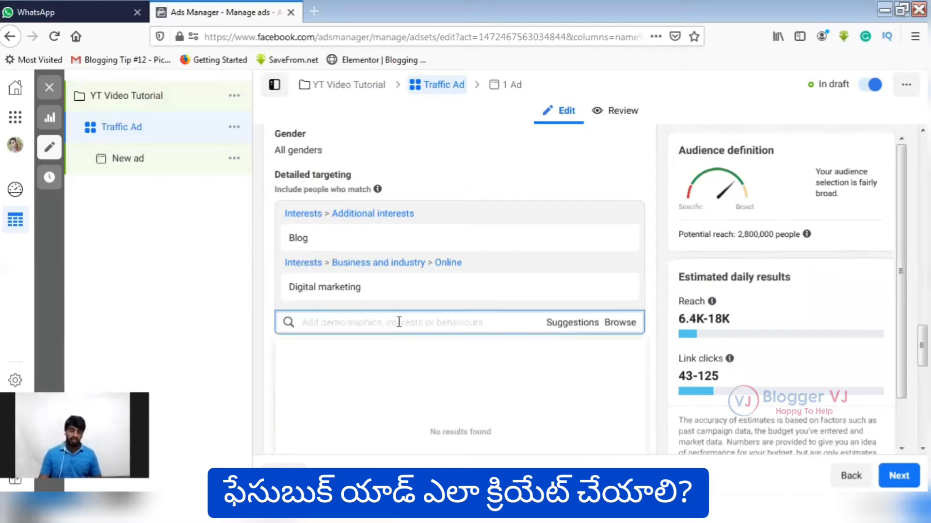
{"action": "type", "text": "blop"}
{"action": "key", "text": "BackSpace"}
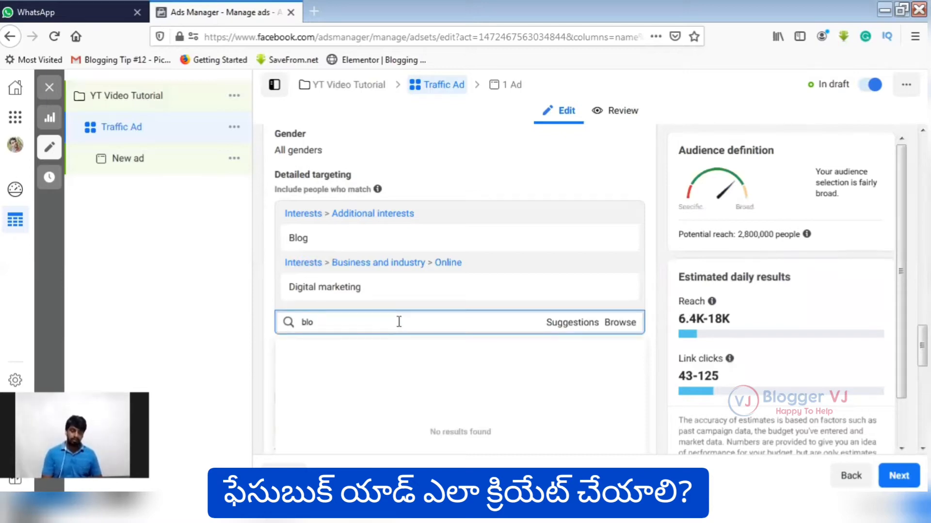
{"action": "type", "text": "gger"}
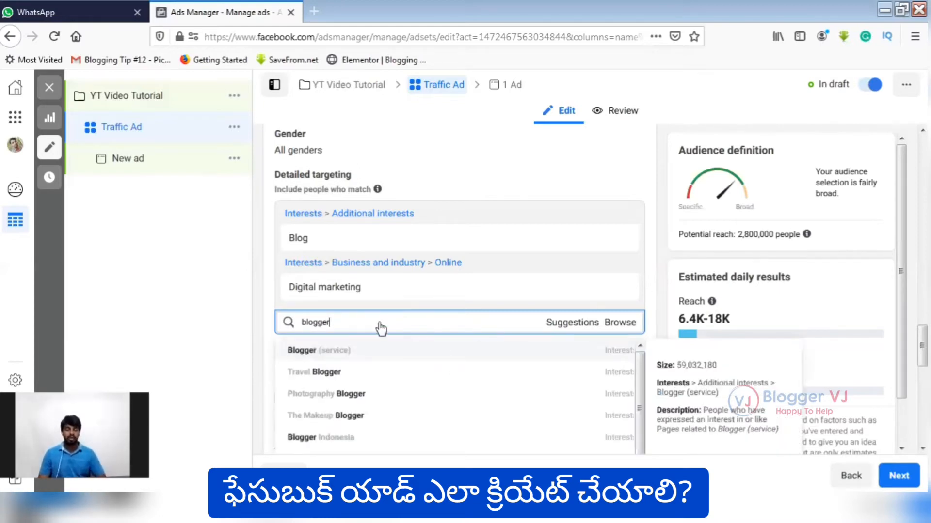
{"action": "key", "text": "Return"}
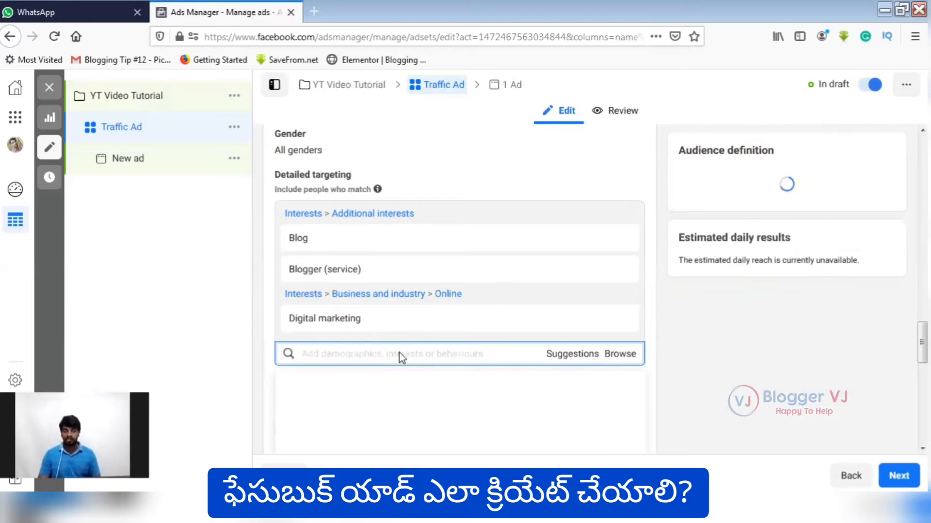
{"action": "left_click", "coordinate": [215, 284]}
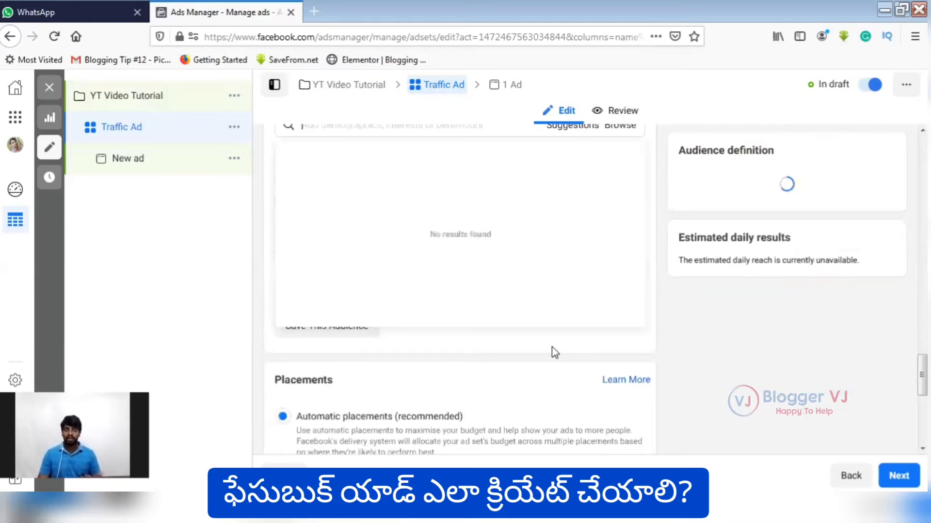
Add Youtuber as an employer and Blogger, Blogger & Reblogger, Full Time Blogger and Owner/Blogger as job titles from the targeting suggestions.
{"action": "scroll", "coordinate": [480, 334], "scroll_direction": "up", "scroll_amount": 3}
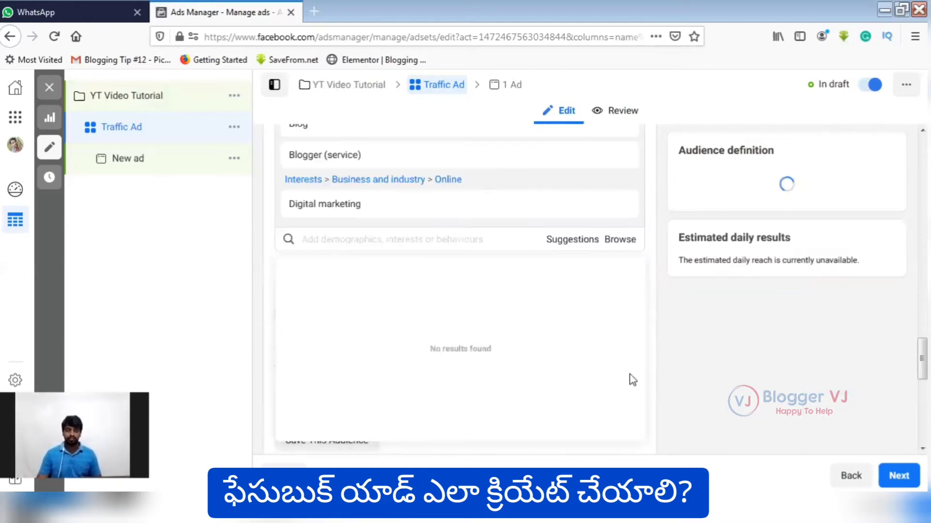
{"action": "scroll", "coordinate": [627, 318], "scroll_direction": "down", "scroll_amount": 4}
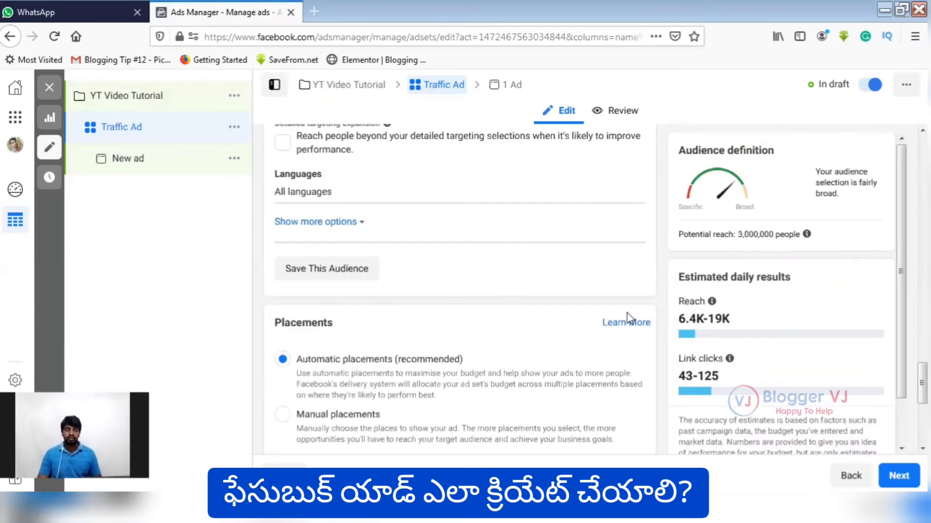
{"action": "scroll", "coordinate": [562, 291], "scroll_direction": "up", "scroll_amount": 3}
{"action": "scroll", "coordinate": [572, 306], "scroll_direction": "up", "scroll_amount": 3}
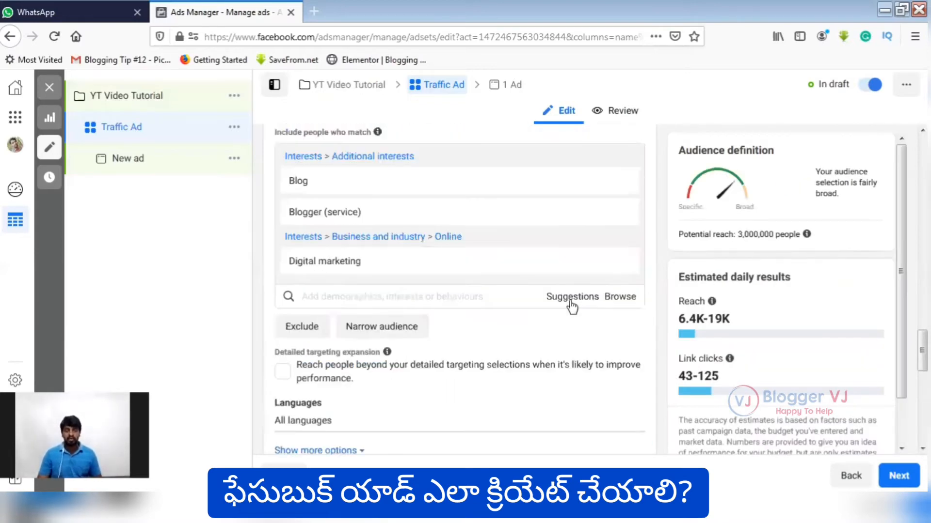
{"action": "left_click", "coordinate": [572, 302]}
{"action": "scroll", "coordinate": [572, 305], "scroll_direction": "down", "scroll_amount": 1}
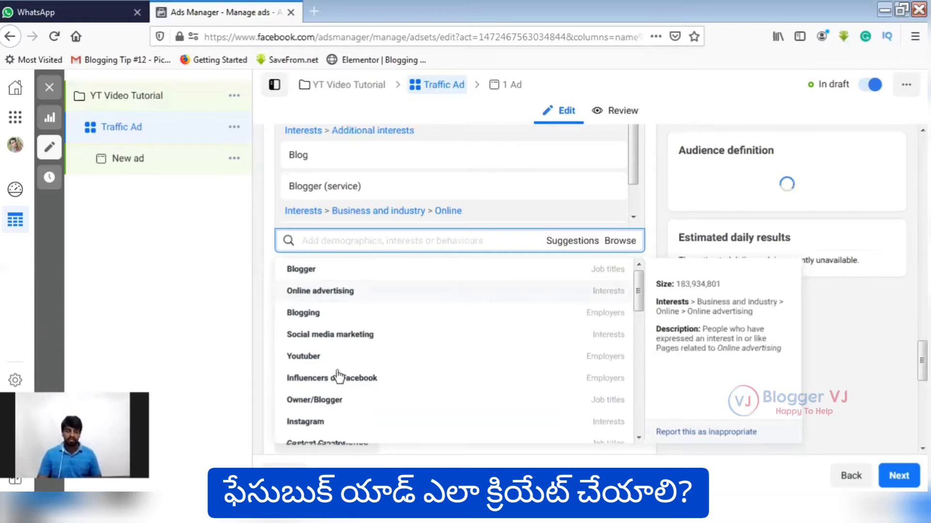
{"action": "scroll", "coordinate": [408, 324], "scroll_direction": "up", "scroll_amount": 5}
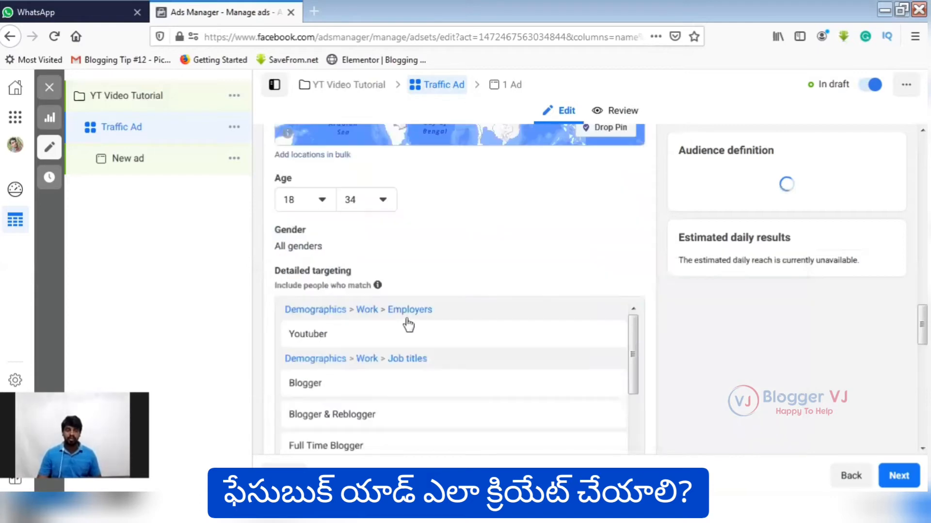
{"action": "scroll", "coordinate": [395, 339], "scroll_direction": "down", "scroll_amount": 4}
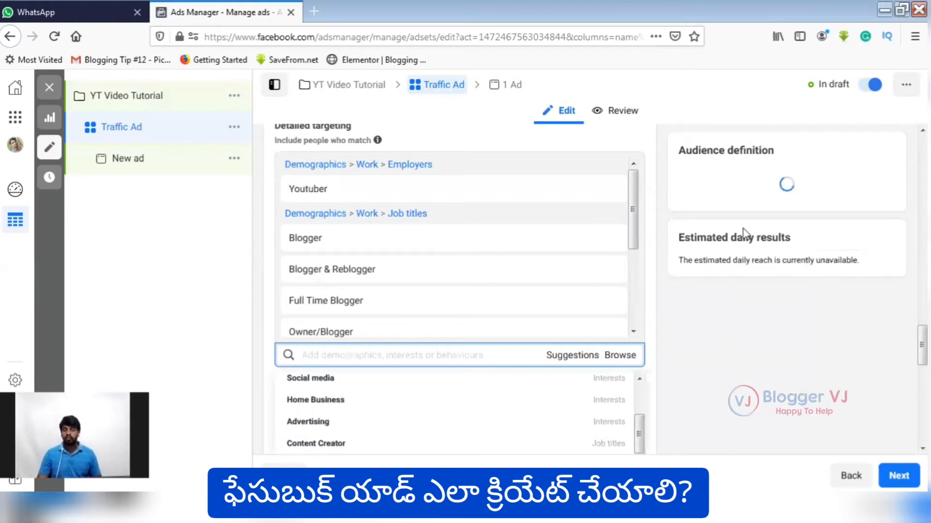
{"action": "left_click", "coordinate": [731, 189]}
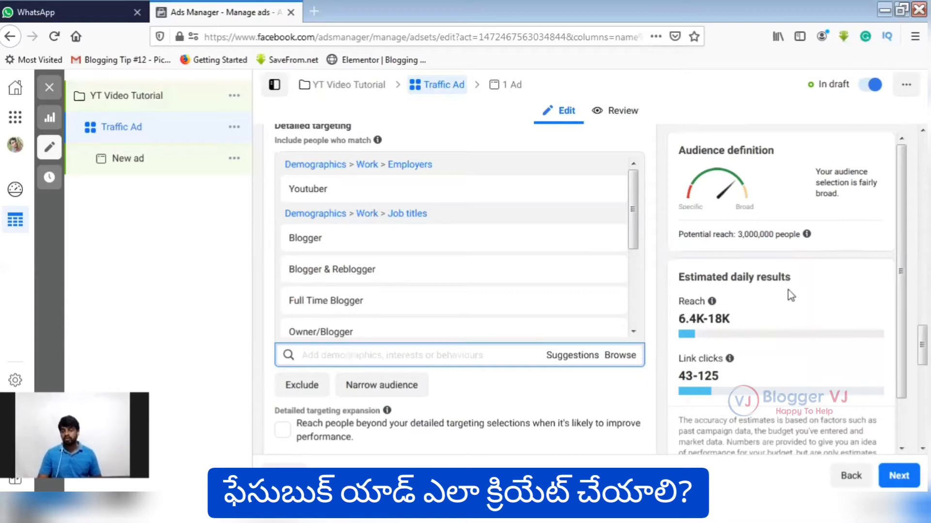
Save the configured audience under the name "YT Video".
{"action": "scroll", "coordinate": [469, 396], "scroll_direction": "down", "scroll_amount": 4}
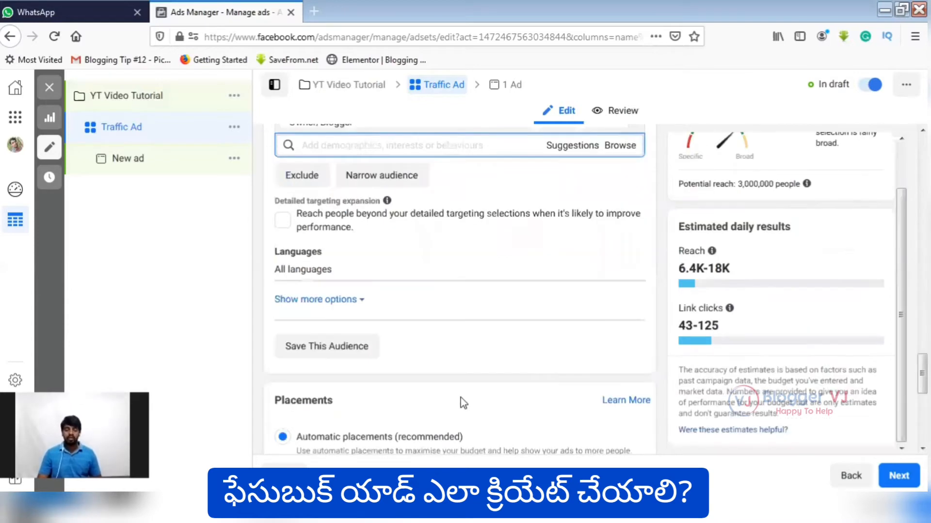
{"action": "scroll", "coordinate": [472, 395], "scroll_direction": "down", "scroll_amount": 3}
{"action": "scroll", "coordinate": [339, 334], "scroll_direction": "up", "scroll_amount": 2}
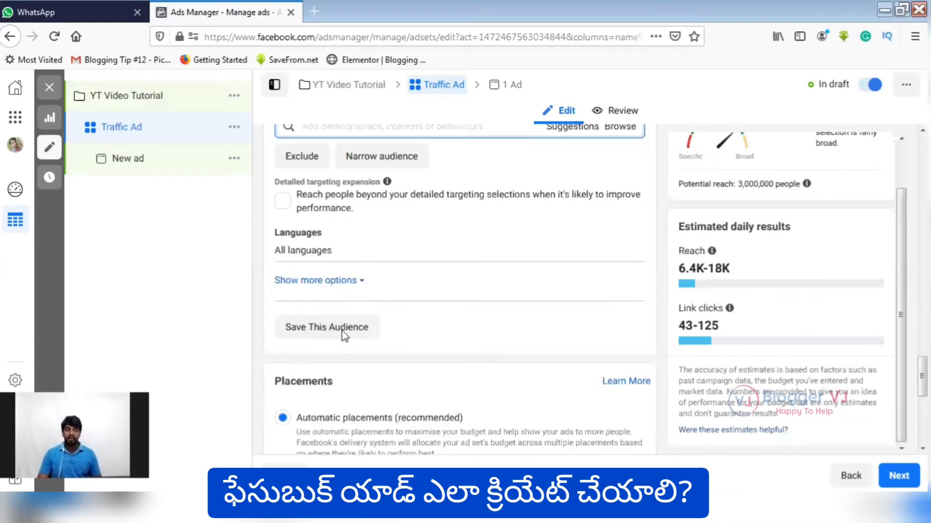
{"action": "left_click", "coordinate": [340, 334]}
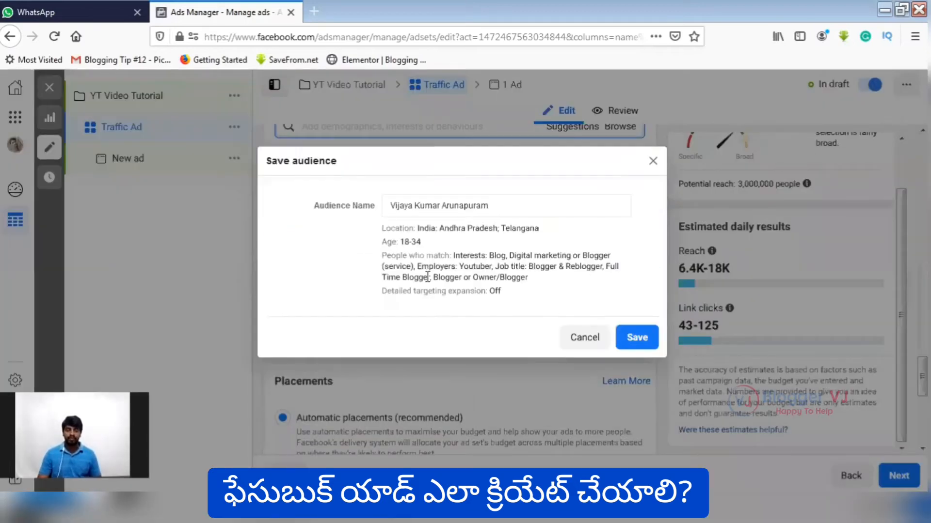
{"action": "triple_click", "coordinate": [379, 204]}
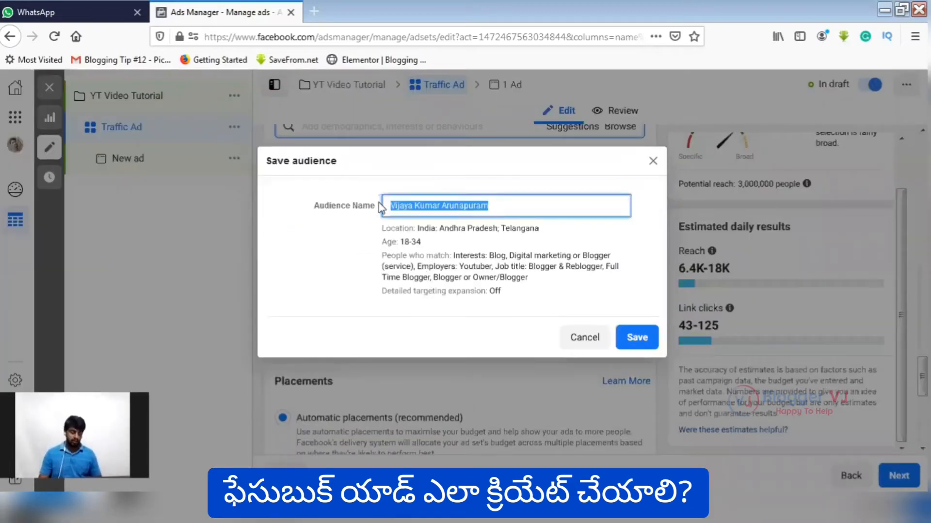
{"action": "type", "text": "YT Video"}
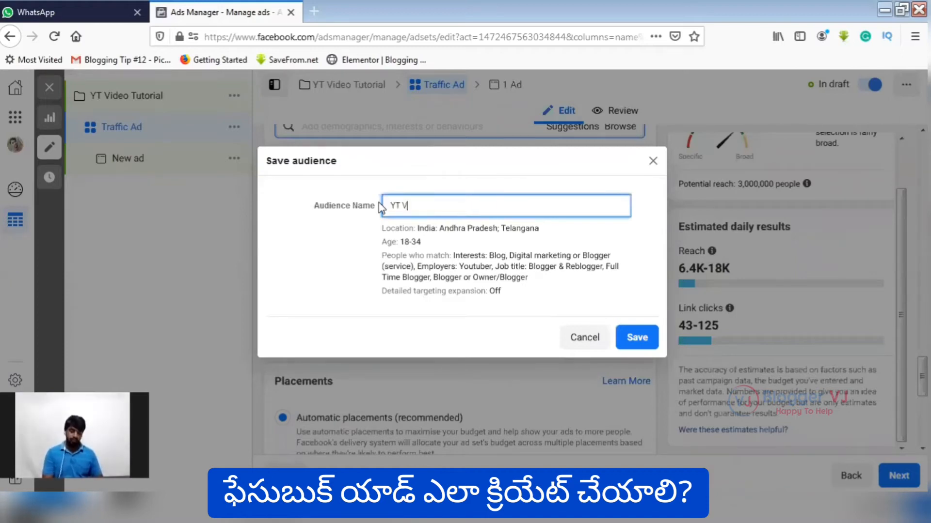
{"action": "left_click", "coordinate": [636, 339]}
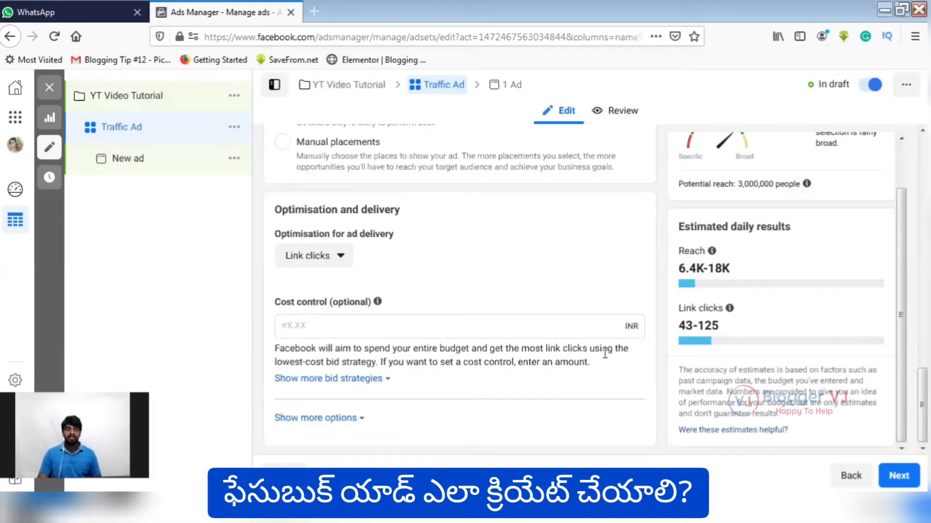
Switch the ad set from automatic to manual placements.
{"action": "scroll", "coordinate": [312, 209], "scroll_direction": "up", "scroll_amount": 2}
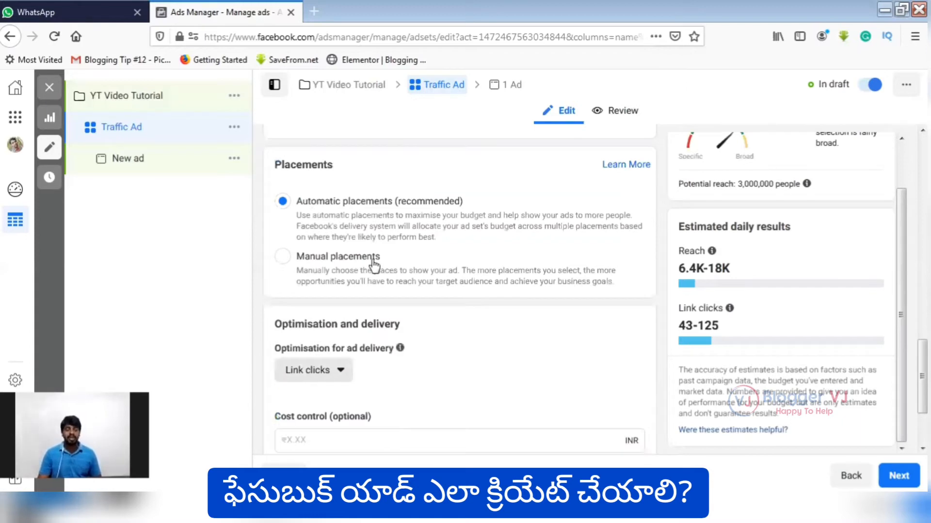
{"action": "scroll", "coordinate": [376, 258], "scroll_direction": "down", "scroll_amount": 1}
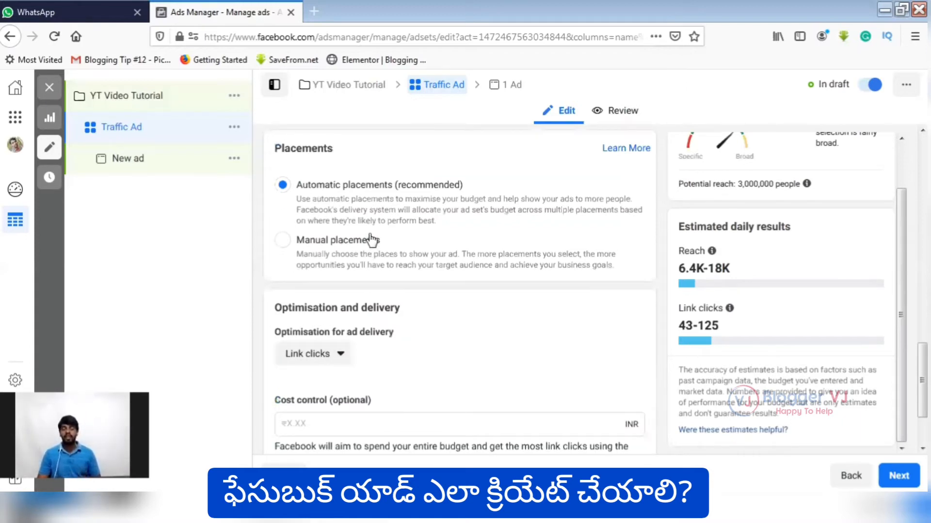
{"action": "scroll", "coordinate": [388, 252], "scroll_direction": "up", "scroll_amount": 5}
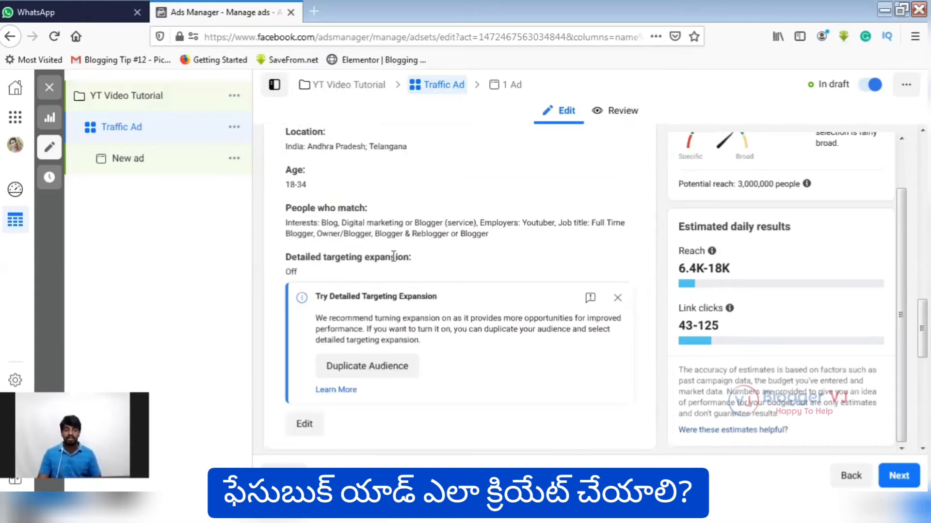
{"action": "scroll", "coordinate": [489, 268], "scroll_direction": "down", "scroll_amount": 1}
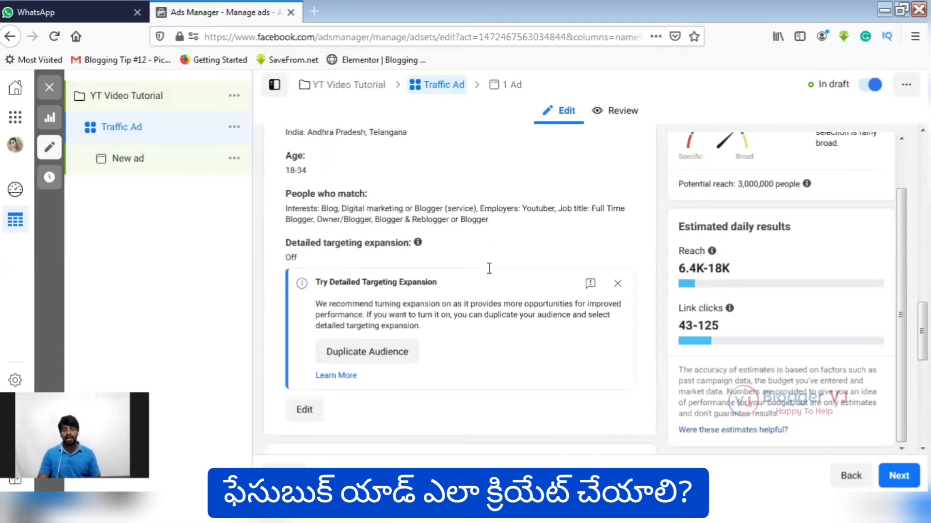
{"action": "scroll", "coordinate": [470, 275], "scroll_direction": "down", "scroll_amount": 4}
{"action": "scroll", "coordinate": [277, 266], "scroll_direction": "down", "scroll_amount": 1}
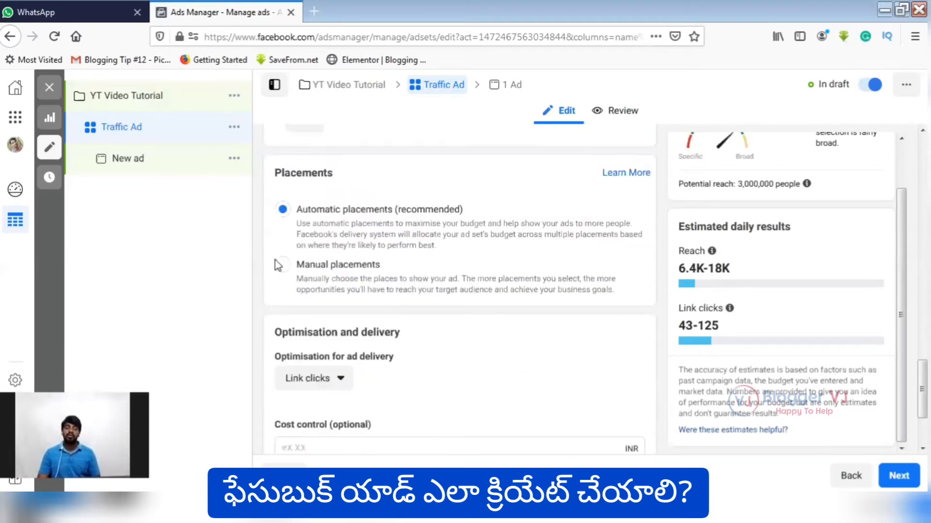
{"action": "scroll", "coordinate": [277, 265], "scroll_direction": "down", "scroll_amount": 1}
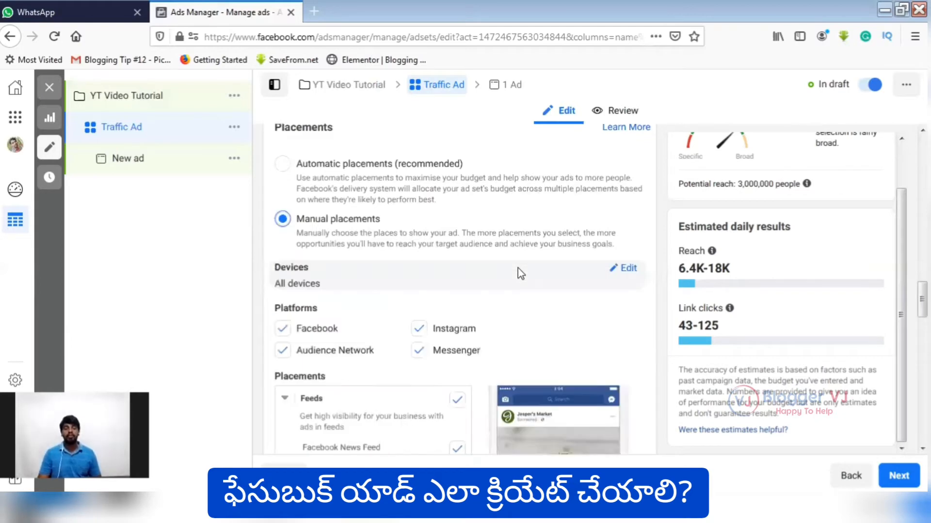
Remove Audience Network and Messenger from the ad set's placement platforms.
{"action": "scroll", "coordinate": [415, 266], "scroll_direction": "down", "scroll_amount": 3}
{"action": "scroll", "coordinate": [409, 232], "scroll_direction": "down", "scroll_amount": 3}
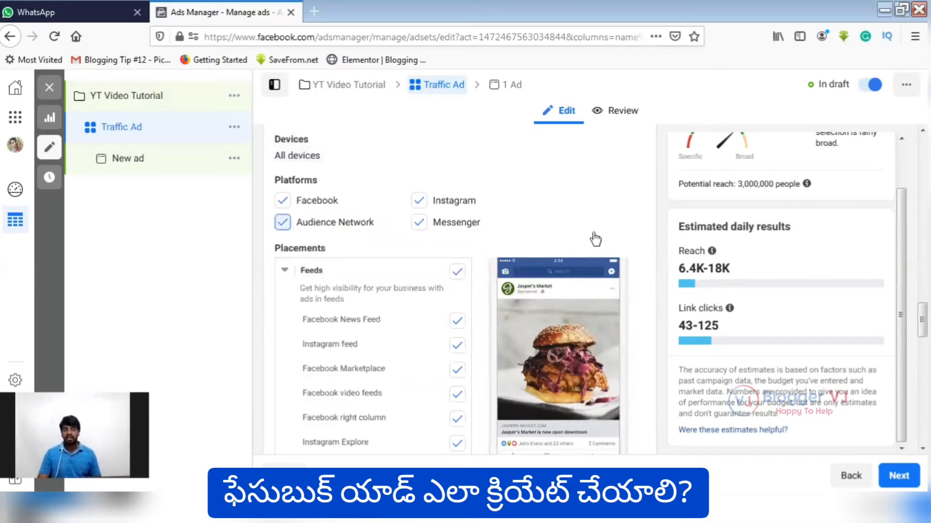
{"action": "scroll", "coordinate": [595, 240], "scroll_direction": "down", "scroll_amount": 2}
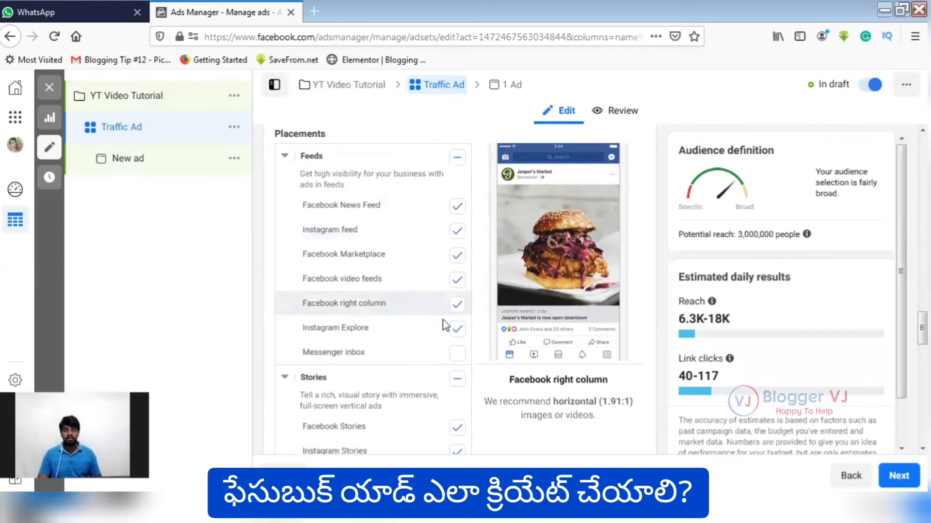
Review which individual placements are selected, from Feeds and Stories through In-article to Apps and sites.
{"action": "scroll", "coordinate": [444, 325], "scroll_direction": "down", "scroll_amount": 2}
{"action": "scroll", "coordinate": [444, 324], "scroll_direction": "down", "scroll_amount": 4}
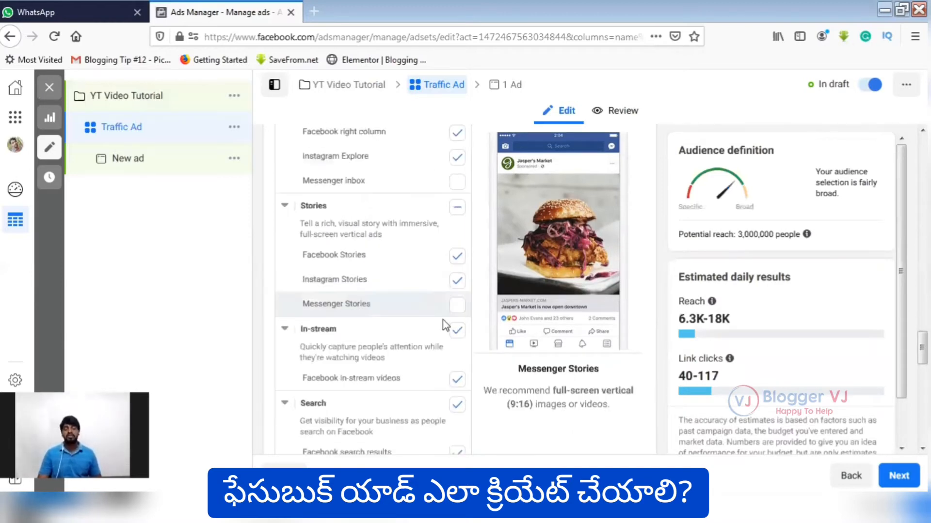
{"action": "scroll", "coordinate": [444, 325], "scroll_direction": "down", "scroll_amount": 5}
{"action": "scroll", "coordinate": [444, 325], "scroll_direction": "down", "scroll_amount": 5}
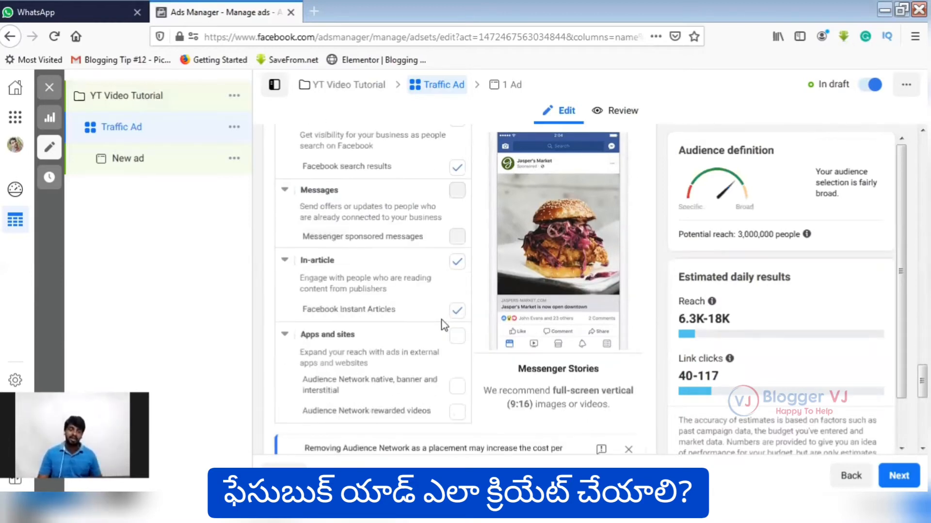
{"action": "scroll", "coordinate": [444, 325], "scroll_direction": "down", "scroll_amount": 6}
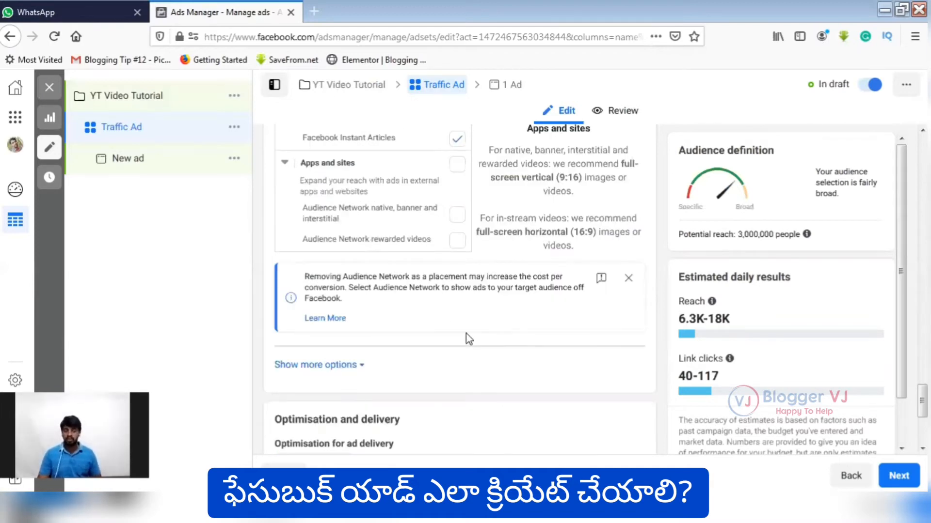
{"action": "scroll", "coordinate": [481, 287], "scroll_direction": "down", "scroll_amount": 4}
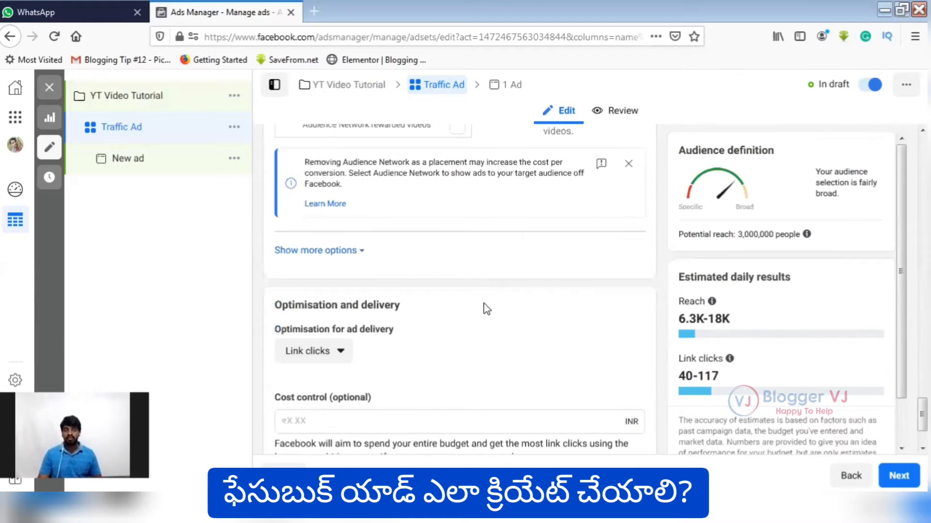
{"action": "scroll", "coordinate": [409, 305], "scroll_direction": "down", "scroll_amount": 2}
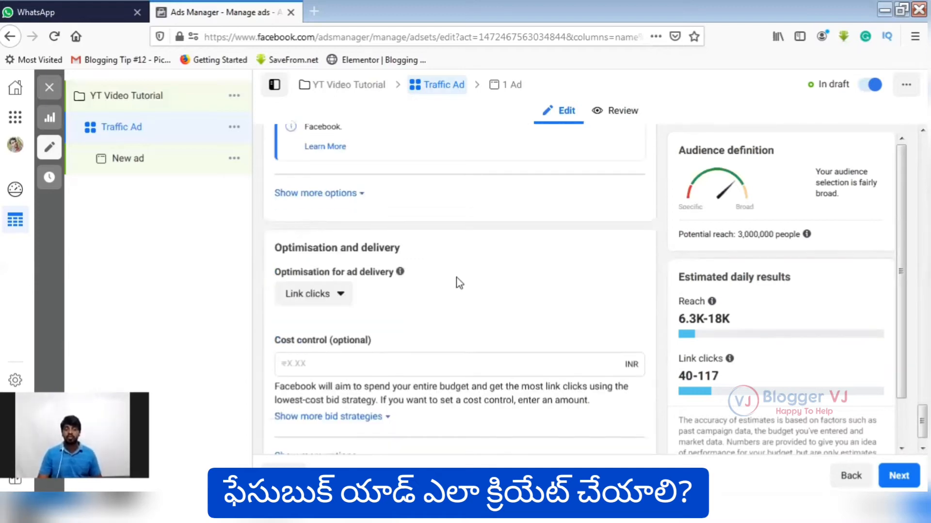
{"action": "scroll", "coordinate": [242, 278], "scroll_direction": "up", "scroll_amount": 6}
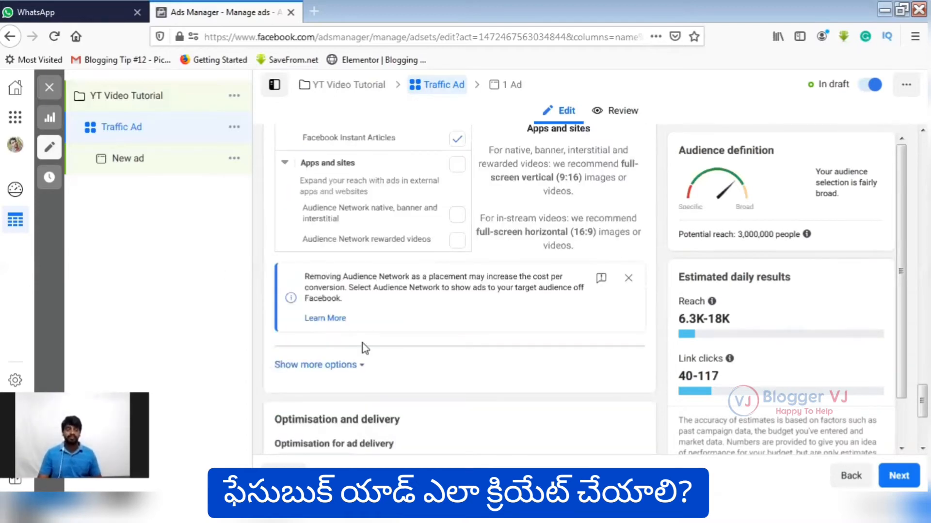
Set the ad set's optimisation for ad delivery to Landing page views.
{"action": "scroll", "coordinate": [330, 299], "scroll_direction": "down", "scroll_amount": 6}
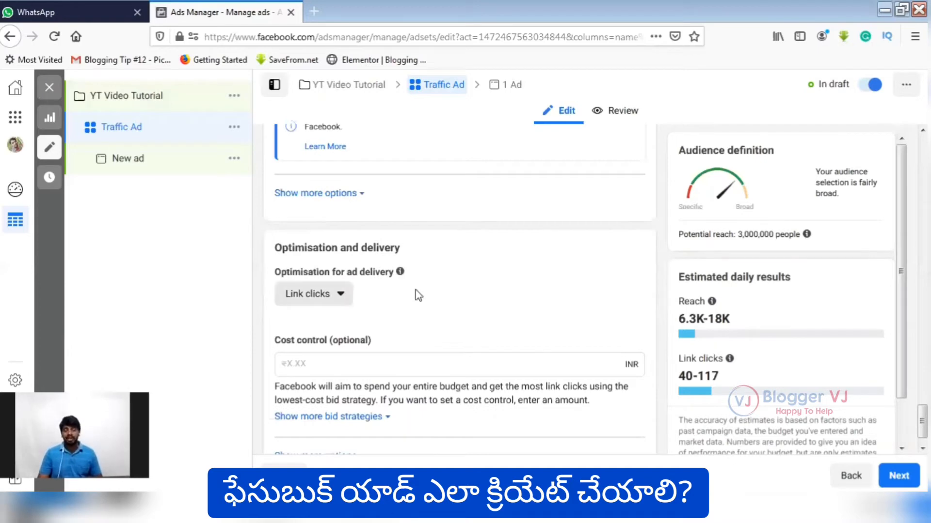
{"action": "scroll", "coordinate": [353, 266], "scroll_direction": "down", "scroll_amount": 1}
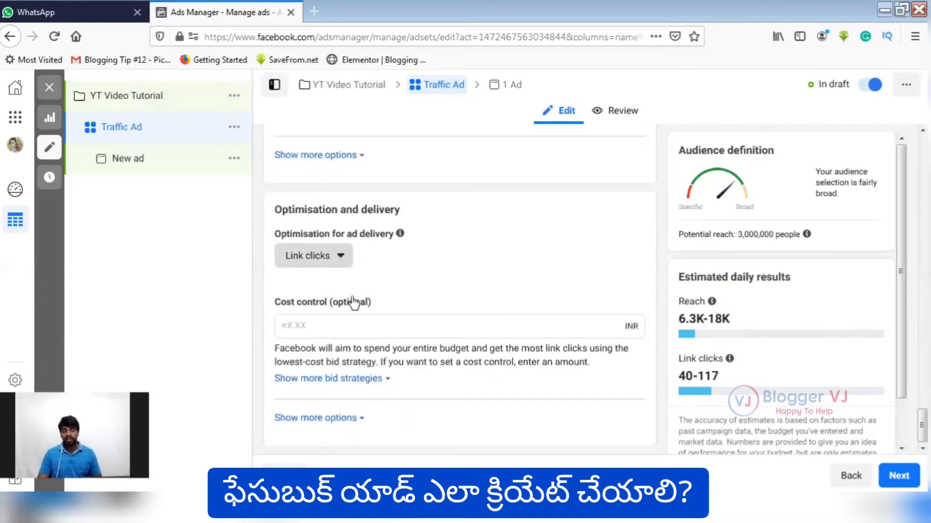
{"action": "left_click", "coordinate": [343, 257]}
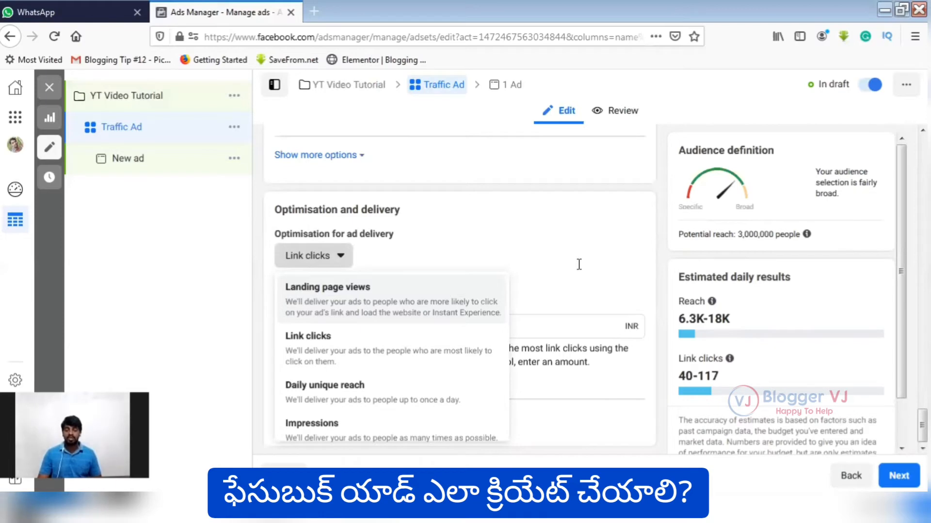
{"action": "left_click", "coordinate": [380, 315]}
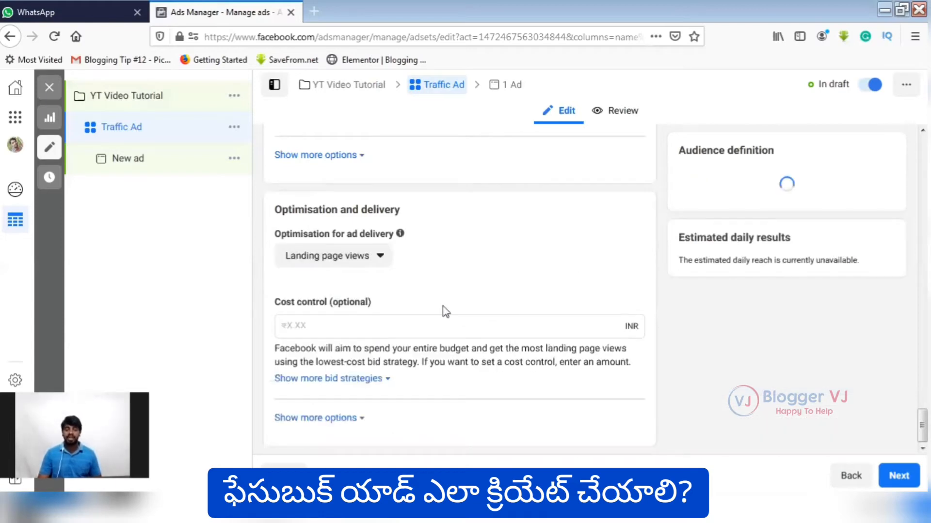
Set the ad set's optional cost control to ₹1.00.
{"action": "left_click", "coordinate": [406, 330]}
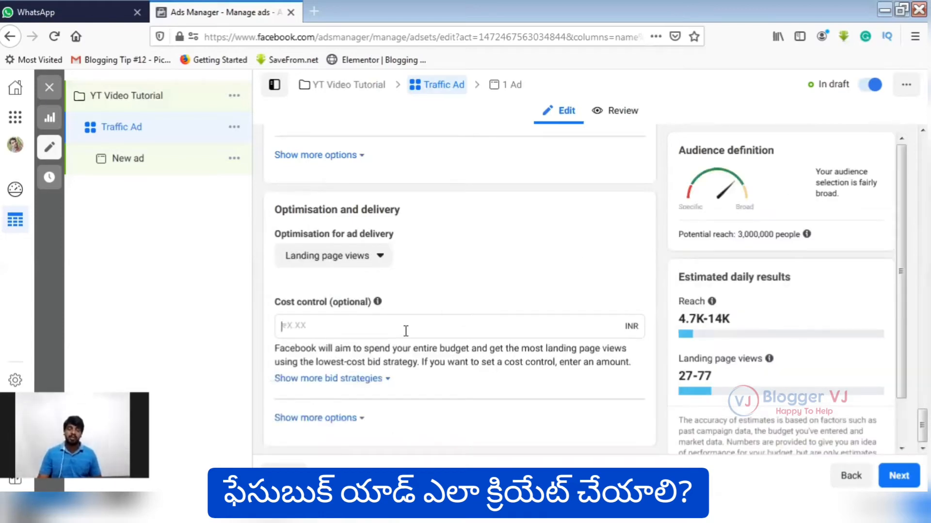
{"action": "type", "text": "1"}
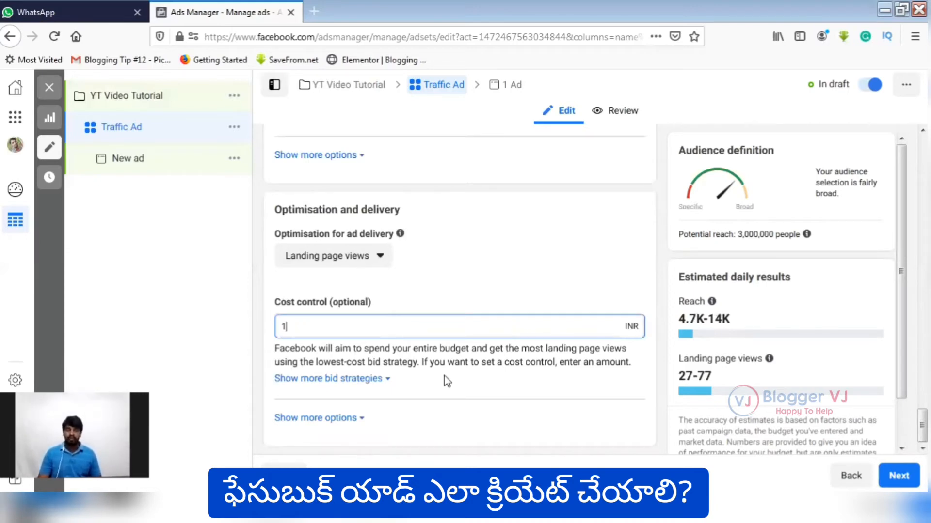
{"action": "left_click", "coordinate": [474, 378]}
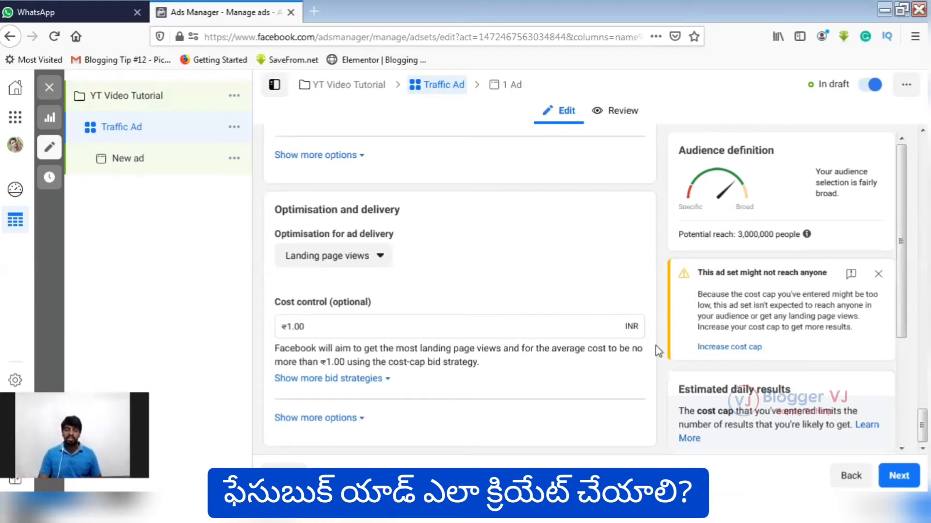
Show the additional bid strategies and try Bid cap before selecting Cost cap again.
{"action": "left_click", "coordinate": [377, 379]}
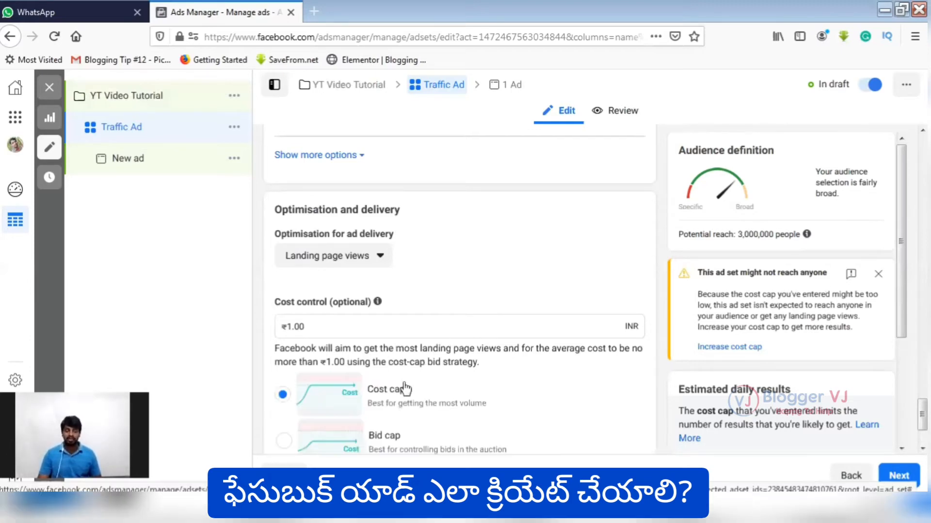
{"action": "scroll", "coordinate": [405, 388], "scroll_direction": "down", "scroll_amount": 3}
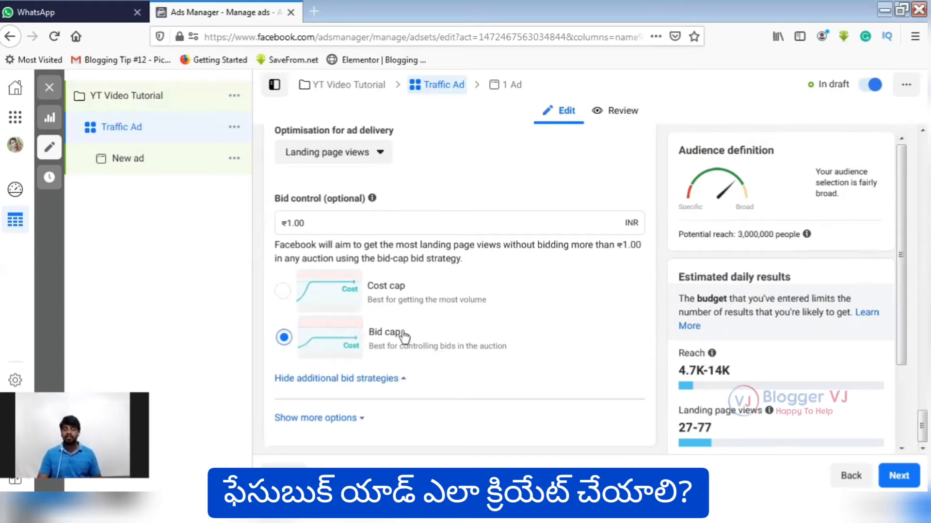
{"action": "left_click", "coordinate": [294, 308]}
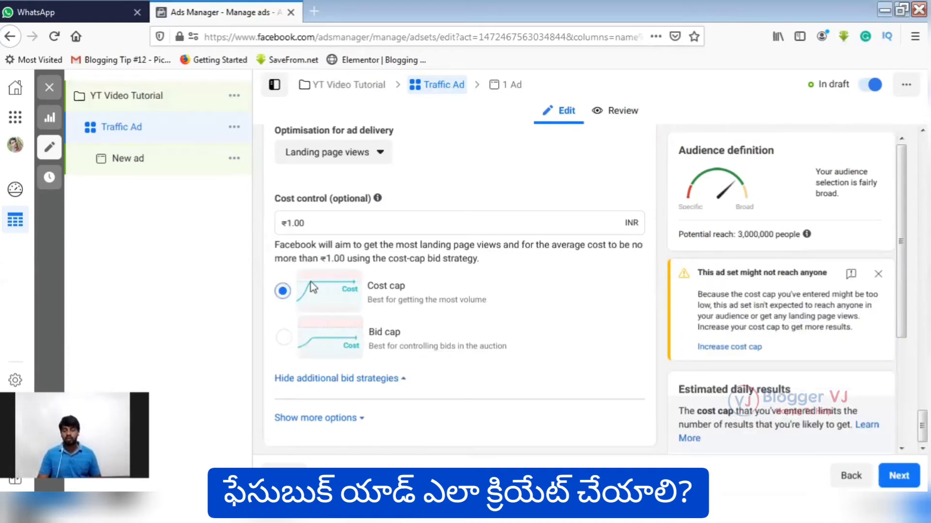
Raise the cost control to ₹10.00 and switch the bid strategy to Bid cap.
{"action": "left_click", "coordinate": [292, 225]}
{"action": "type", "text": "0"}
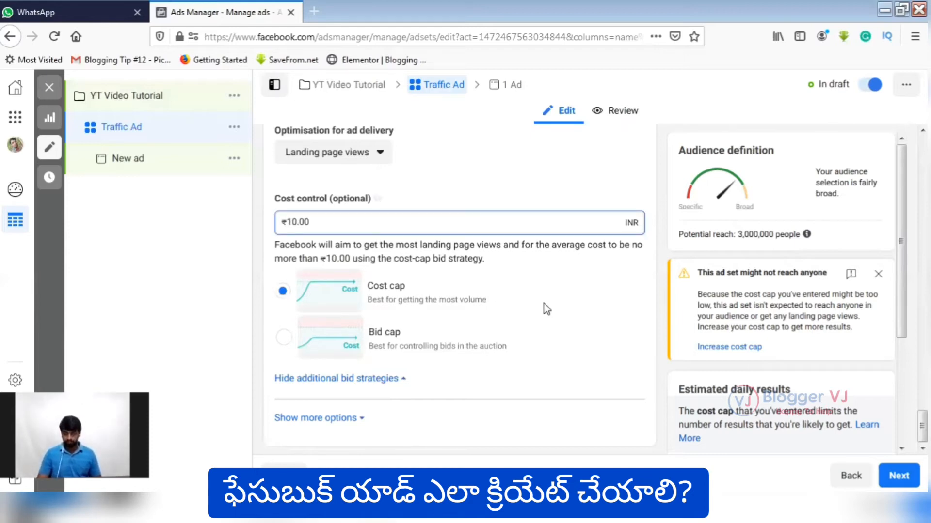
{"action": "left_click", "coordinate": [547, 309]}
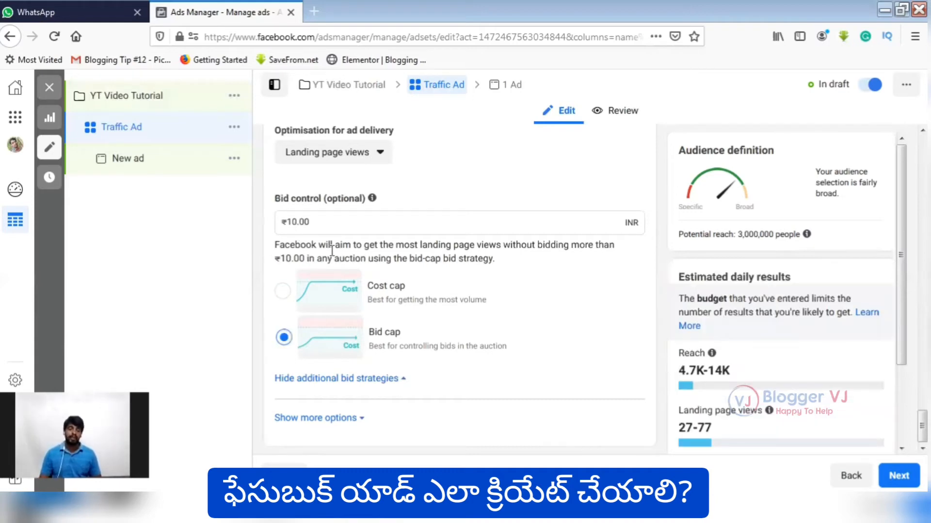
Set the bid control to ₹5.00 and continue to the ad-level settings.
{"action": "left_click", "coordinate": [292, 222]}
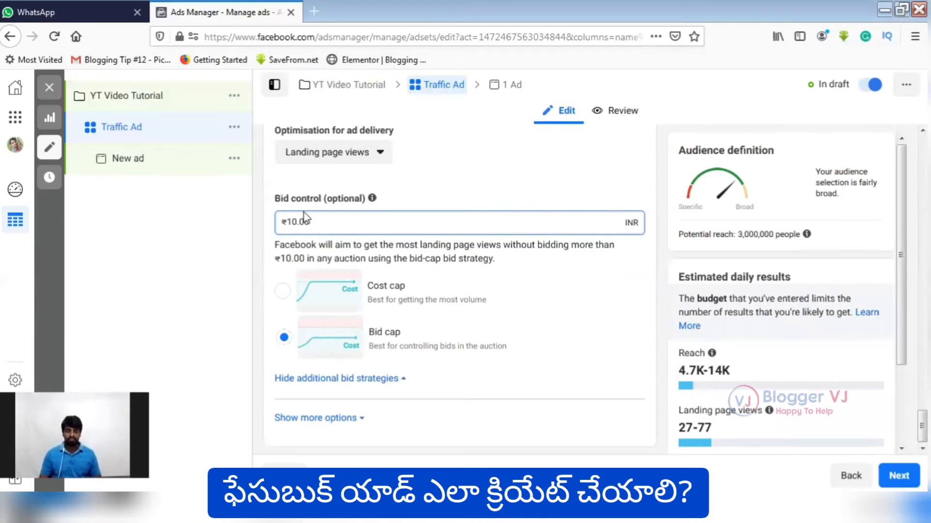
{"action": "key", "text": "shift+Left"}
{"action": "key", "text": "shift+Left"}
{"action": "type", "text": "5"}
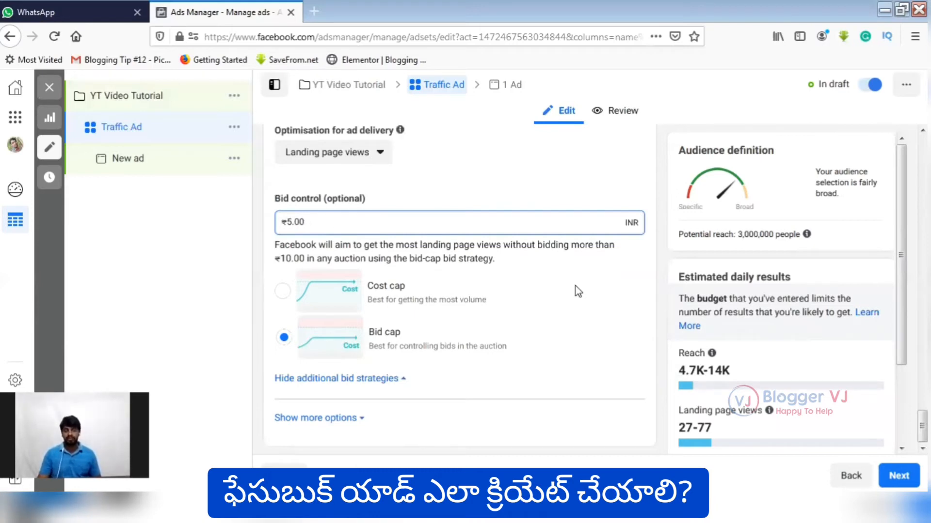
{"action": "left_click", "coordinate": [450, 289]}
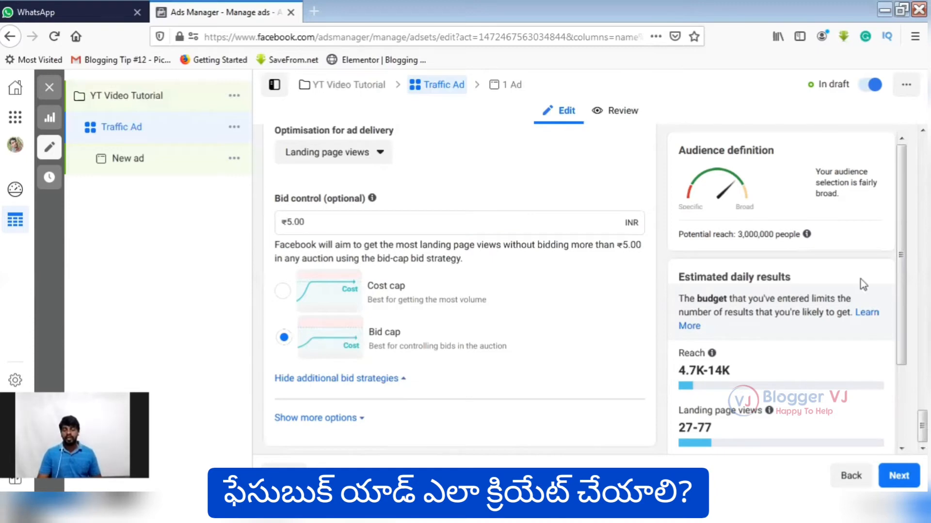
{"action": "scroll", "coordinate": [899, 314], "scroll_direction": "down", "scroll_amount": 3}
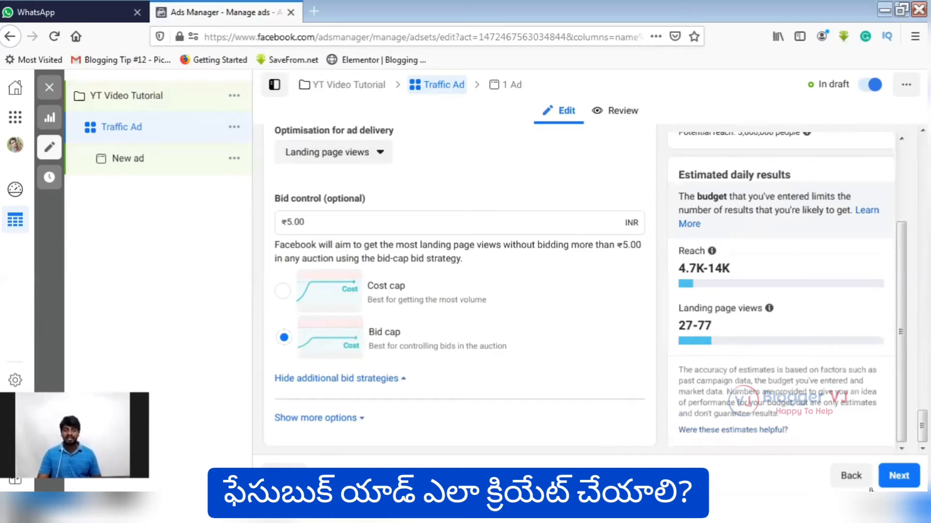
{"action": "left_click", "coordinate": [901, 481]}
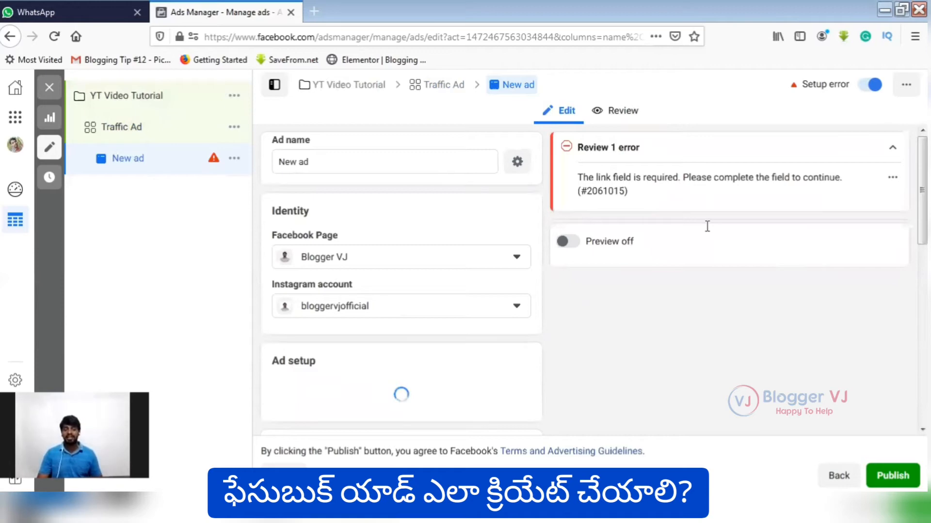
Load bloggervj.com in a new browser tab and return to Ads Manager.
{"action": "key", "text": "ctrl+t"}
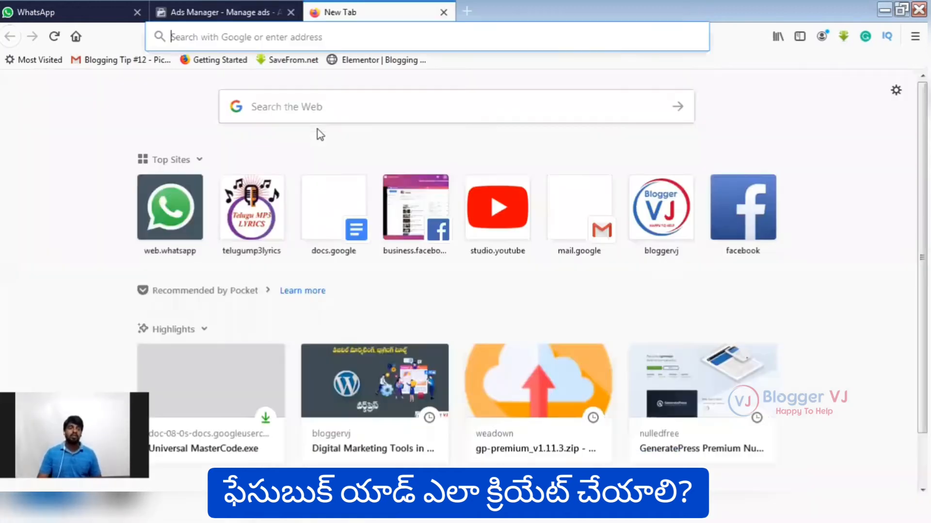
{"action": "type", "text": "bloggervj.com/"}
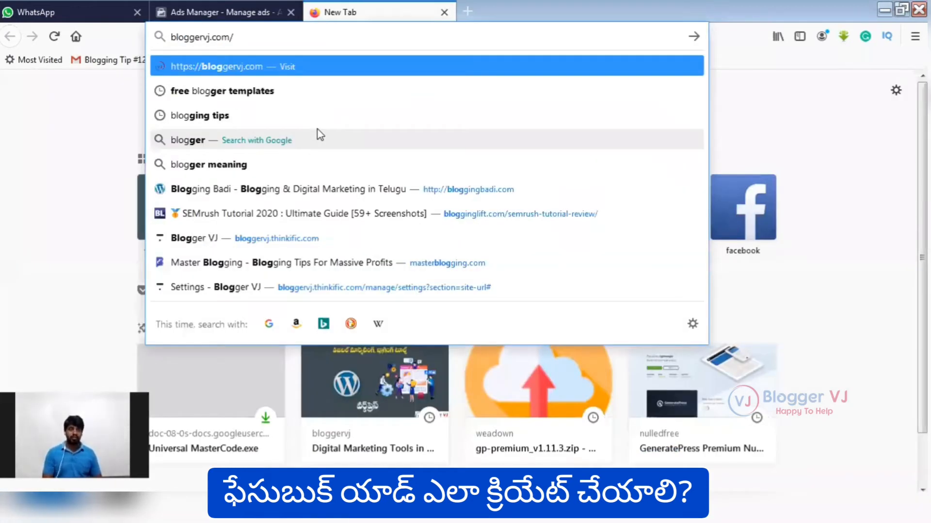
{"action": "key", "text": "Return"}
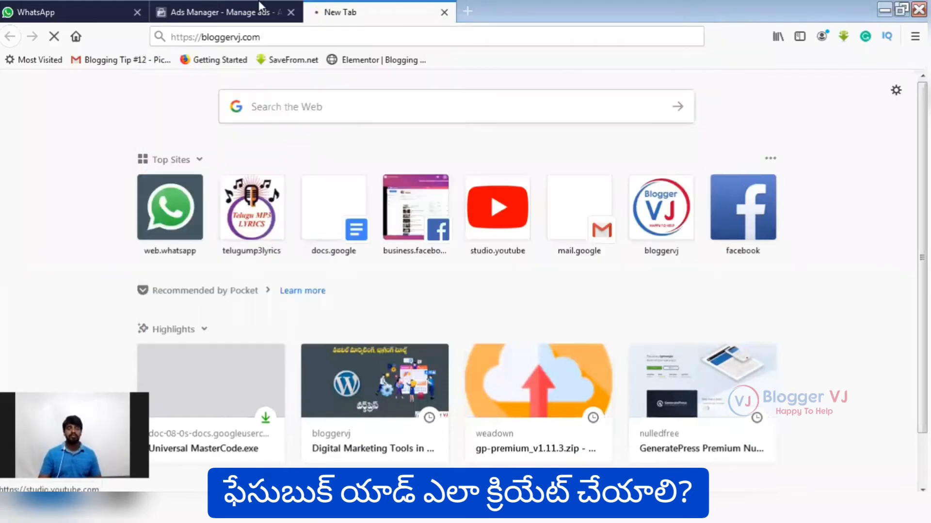
{"action": "left_click", "coordinate": [242, 6]}
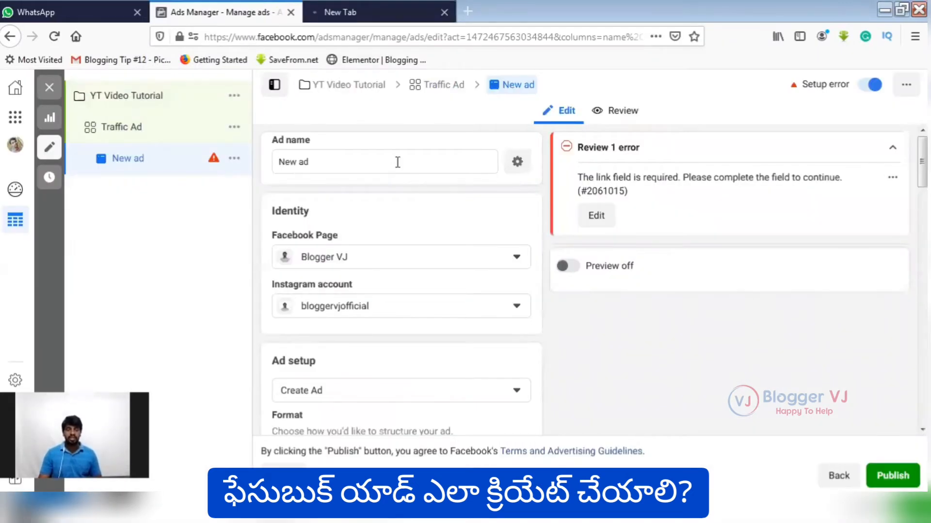
Rename the new ad as "YT Video - Traffic".
{"action": "triple_click", "coordinate": [353, 163]}
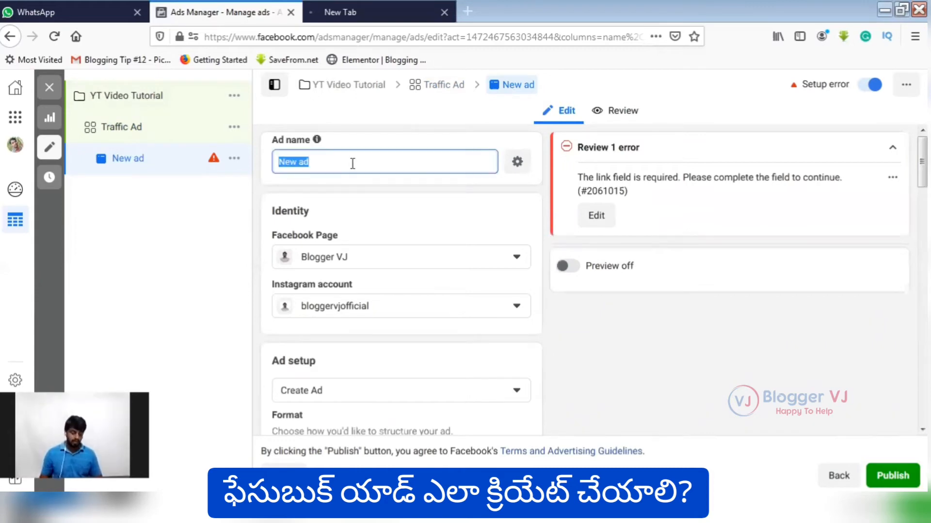
{"action": "key", "text": "BackSpace"}
{"action": "type", "text": "YT"}
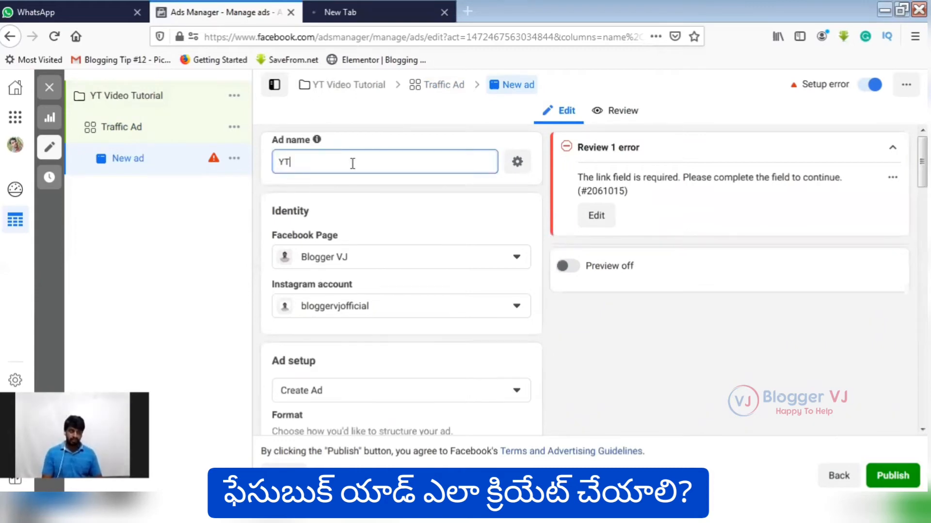
{"action": "type", "text": " Video -"}
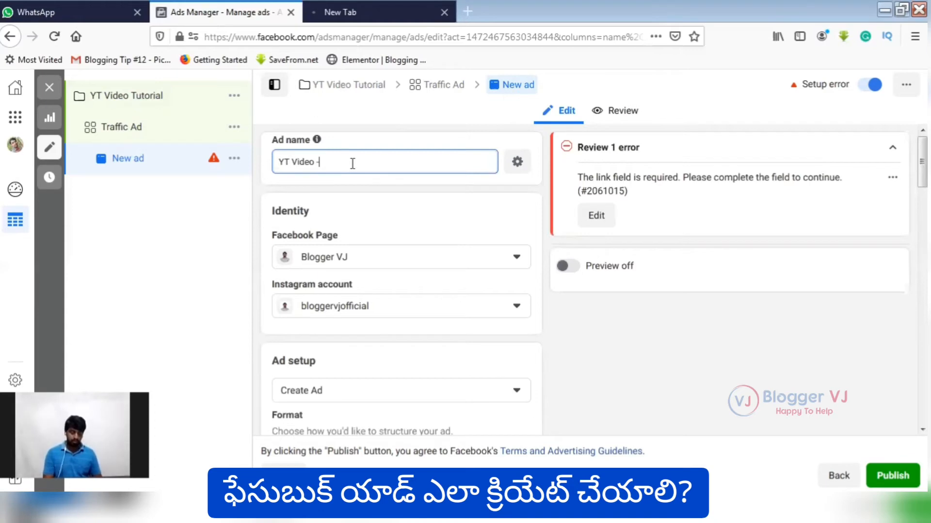
{"action": "type", "text": " Traffic"}
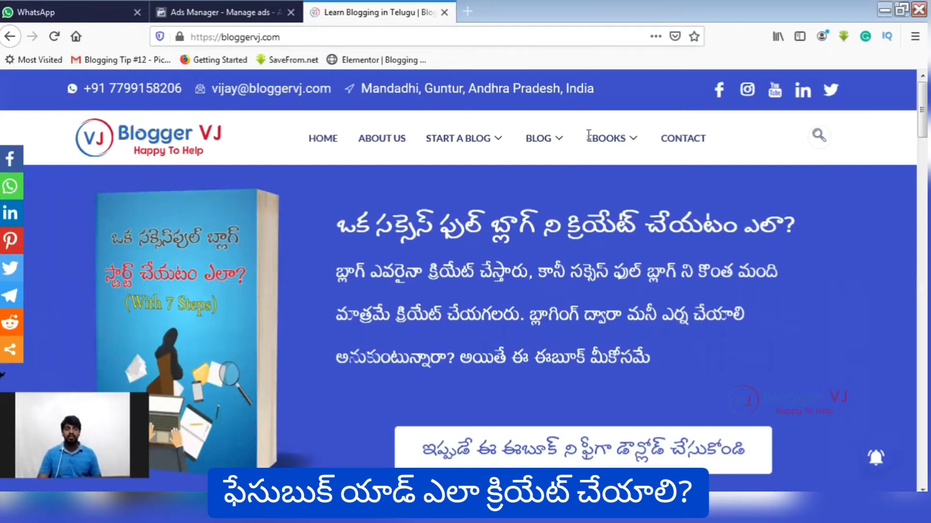
Open the "How To Earn Money With Blogging in 2020" ebook page on bloggervj.com, focus its web address, and return to Ads Manager.
{"action": "mouse_move", "coordinate": [588, 135]}
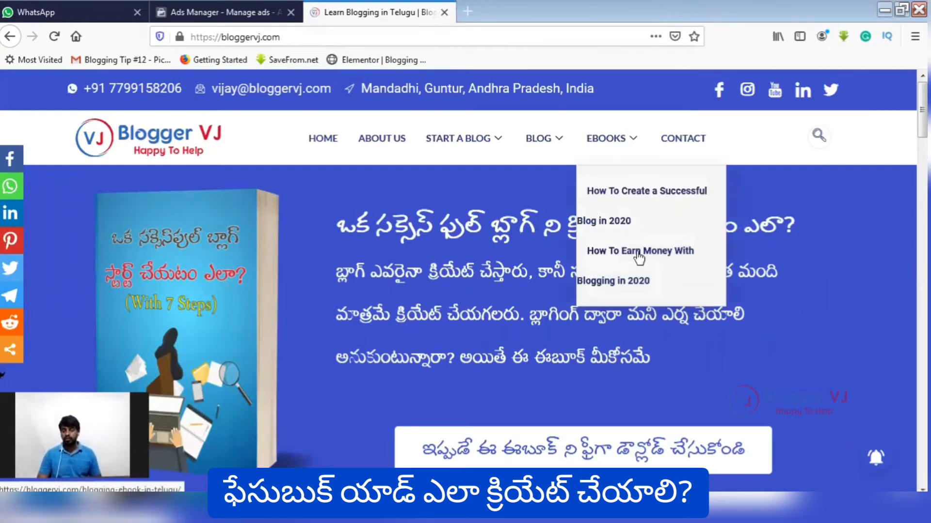
{"action": "left_click", "coordinate": [639, 257]}
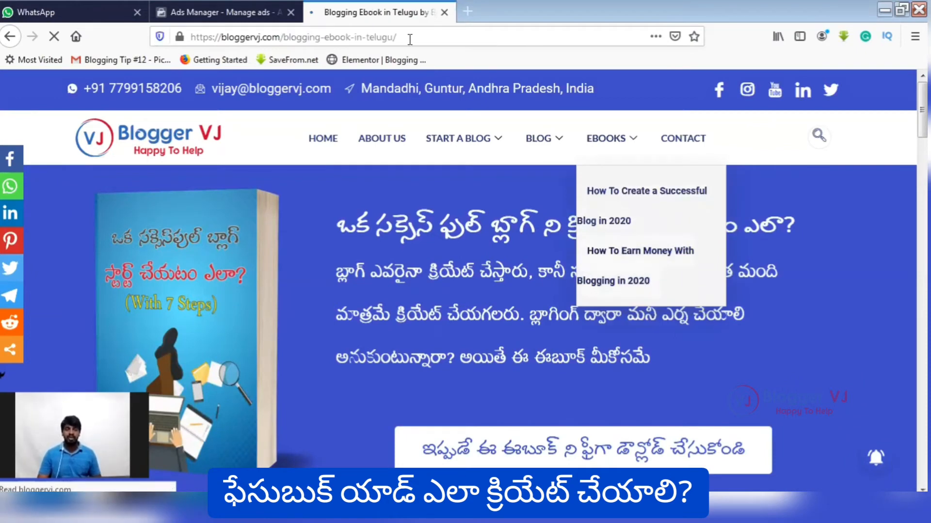
{"action": "left_click", "coordinate": [430, 43]}
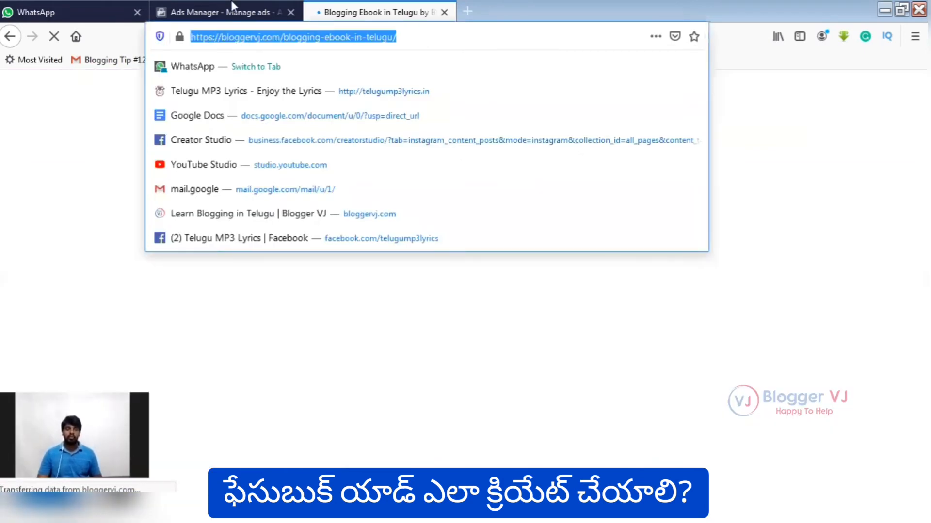
{"action": "left_click", "coordinate": [232, 6]}
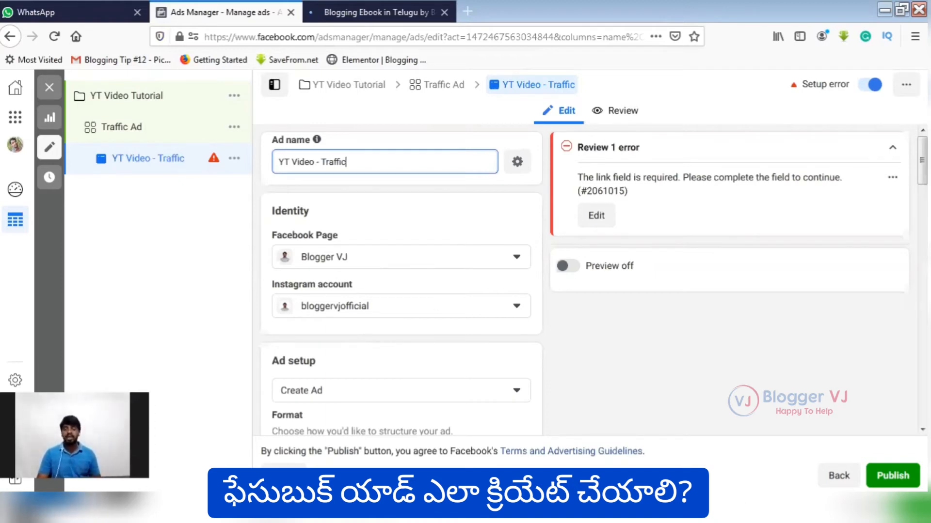
Review the ad's format choices, full-screen mobile experience options, and ad creative media and text fields.
{"action": "scroll", "coordinate": [423, 130], "scroll_direction": "down", "scroll_amount": 3}
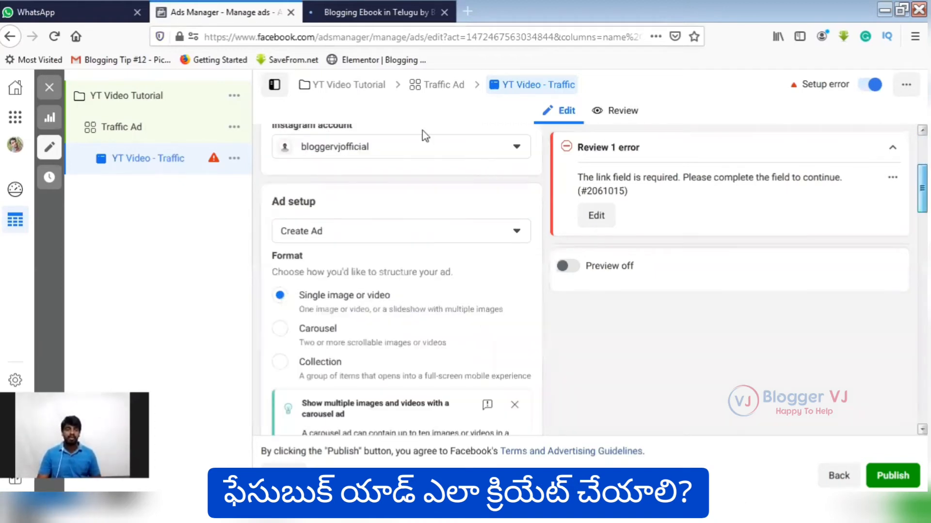
{"action": "scroll", "coordinate": [422, 130], "scroll_direction": "down", "scroll_amount": 1}
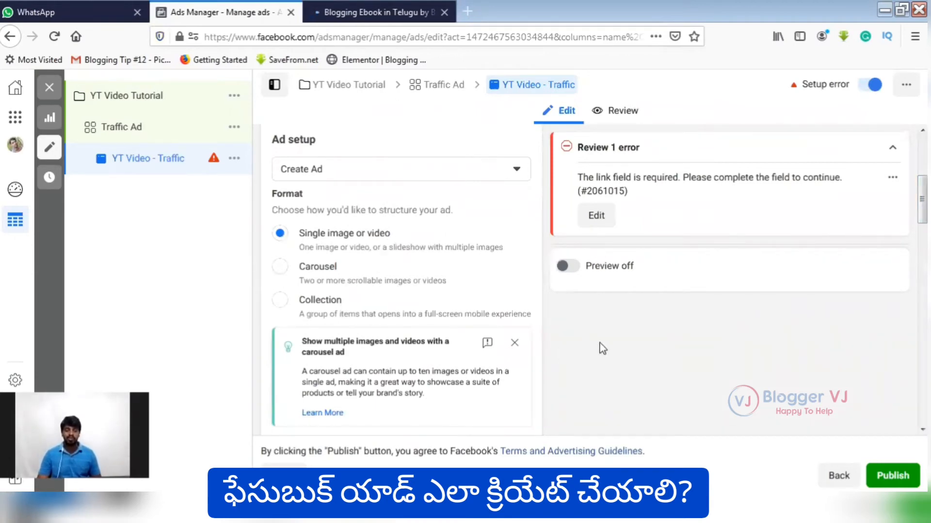
{"action": "scroll", "coordinate": [601, 345], "scroll_direction": "down", "scroll_amount": 2}
{"action": "scroll", "coordinate": [601, 345], "scroll_direction": "down", "scroll_amount": 2}
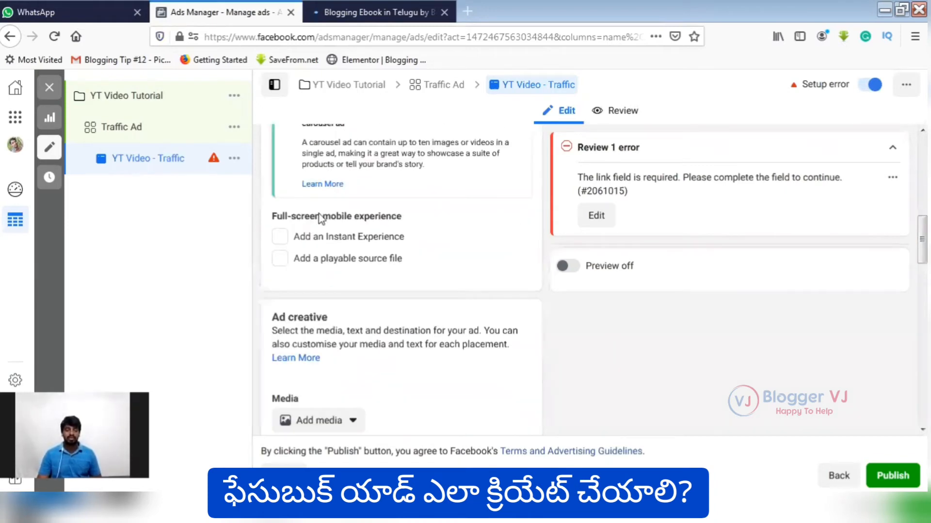
{"action": "scroll", "coordinate": [320, 218], "scroll_direction": "down", "scroll_amount": 1}
{"action": "scroll", "coordinate": [319, 279], "scroll_direction": "down", "scroll_amount": 1}
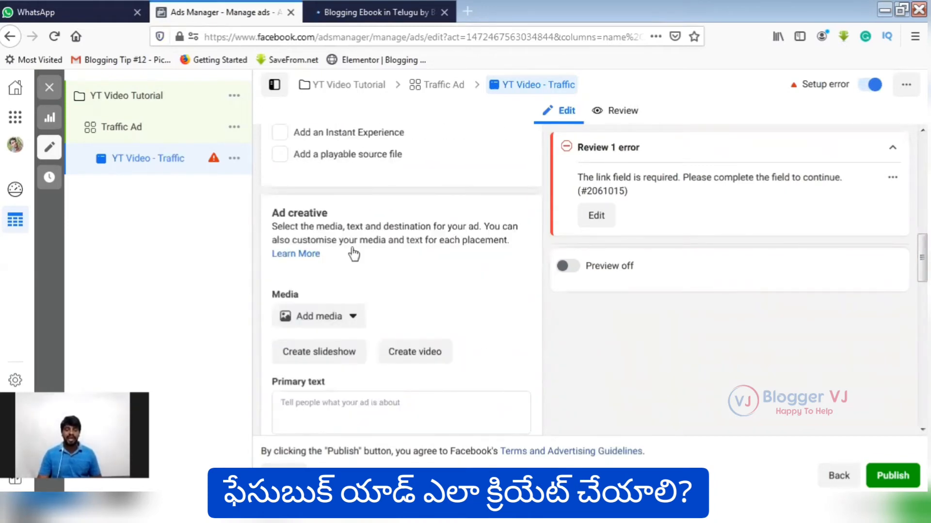
{"action": "scroll", "coordinate": [351, 257], "scroll_direction": "down", "scroll_amount": 1}
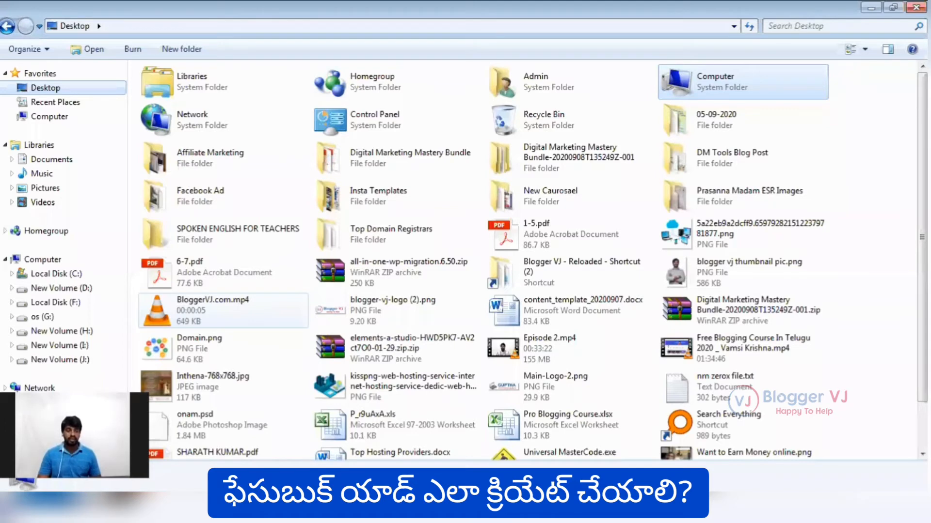
{"action": "scroll", "coordinate": [223, 310], "scroll_direction": "down", "scroll_amount": 2}
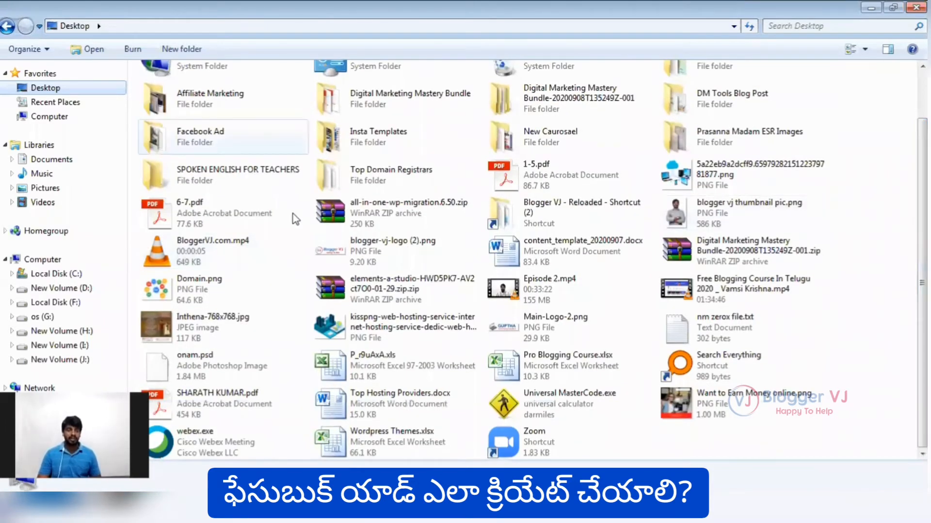
Open the Facebook Ad folder on the desktop and view FB Ad Copy.png and FB Ad Copy.txt.
{"action": "double_click", "coordinate": [204, 133]}
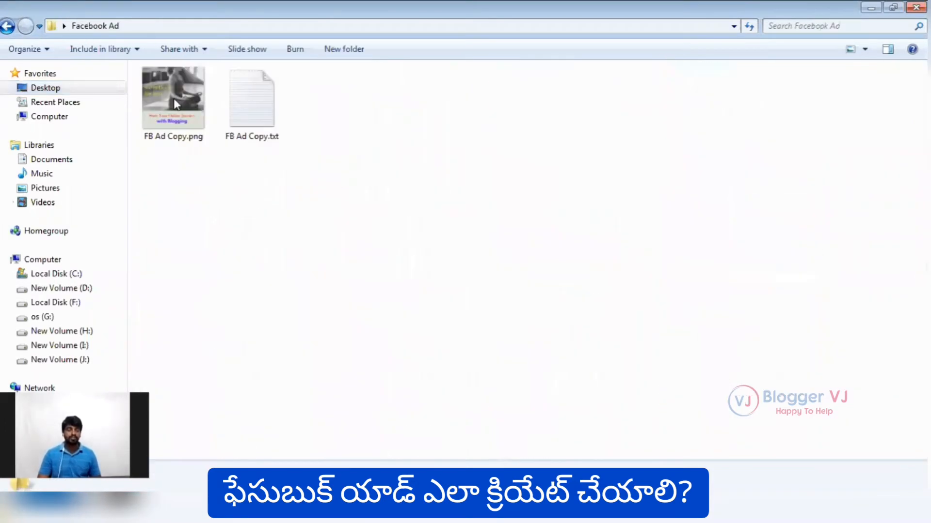
{"action": "left_click", "coordinate": [174, 103]}
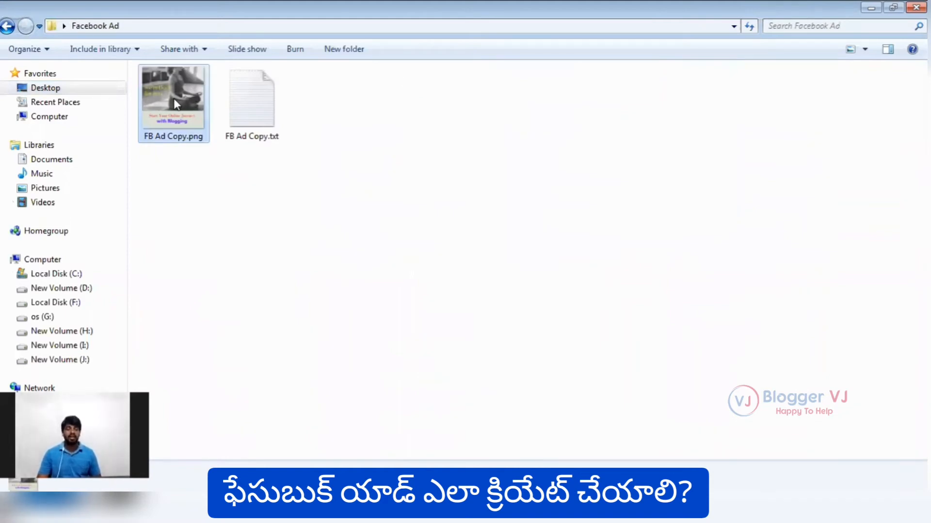
{"action": "double_click", "coordinate": [175, 104]}
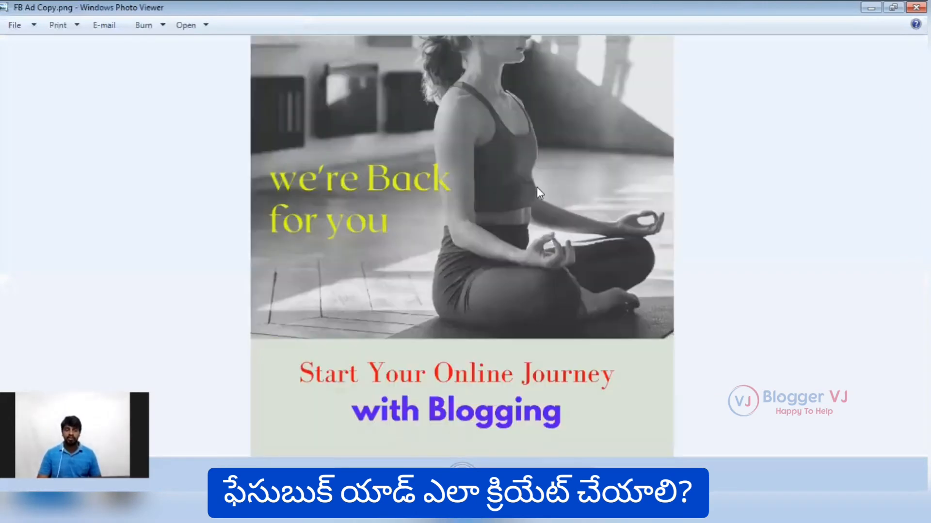
{"action": "left_click", "coordinate": [915, 8]}
{"action": "double_click", "coordinate": [252, 106]}
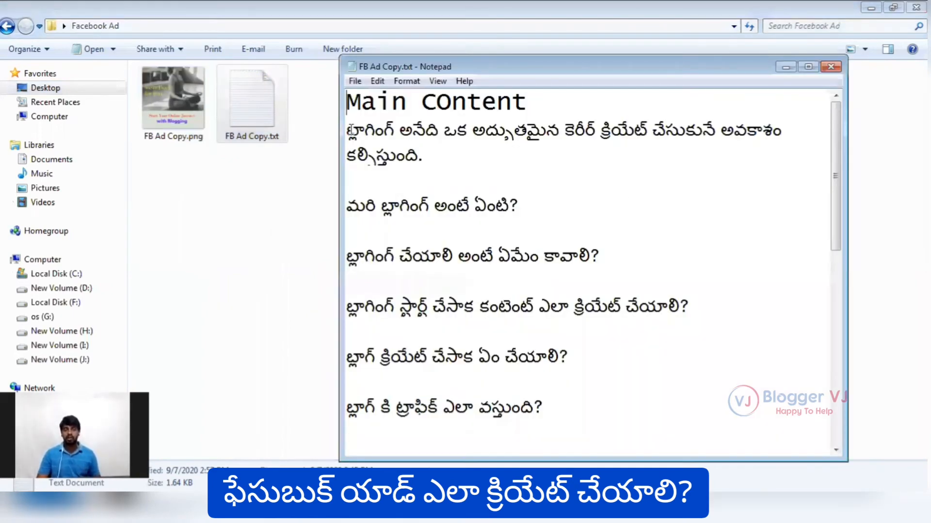
{"action": "left_click", "coordinate": [176, 86]}
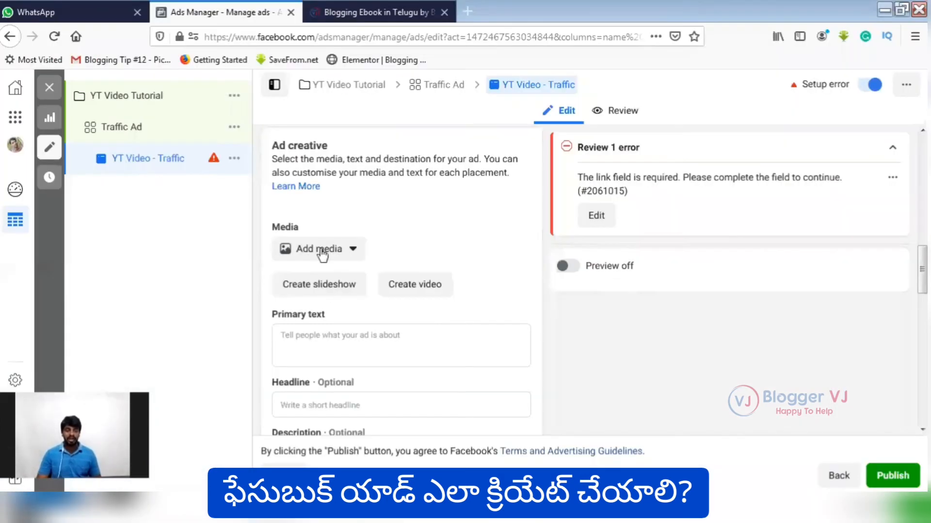
Upload FB Ad Copy.png from the desktop's Facebook Ad folder and use it as the ad's image.
{"action": "left_click", "coordinate": [330, 249]}
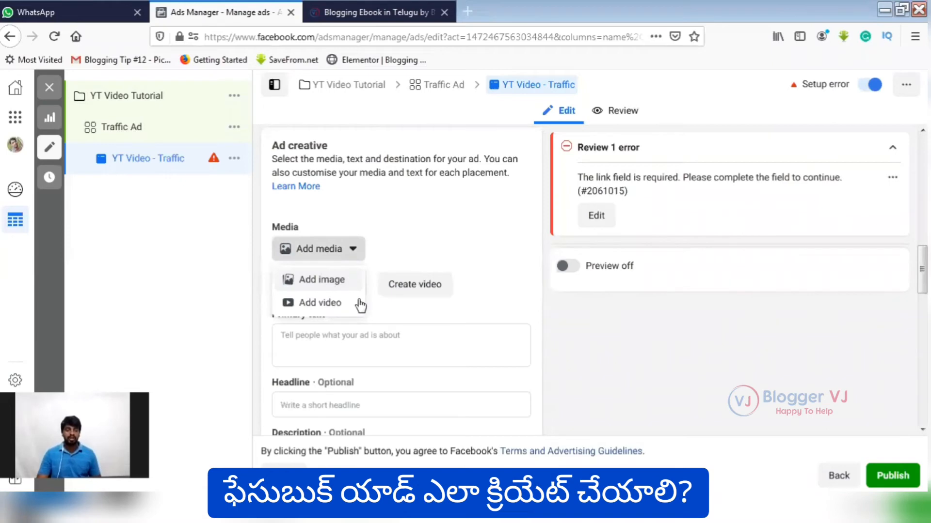
{"action": "left_click", "coordinate": [321, 280]}
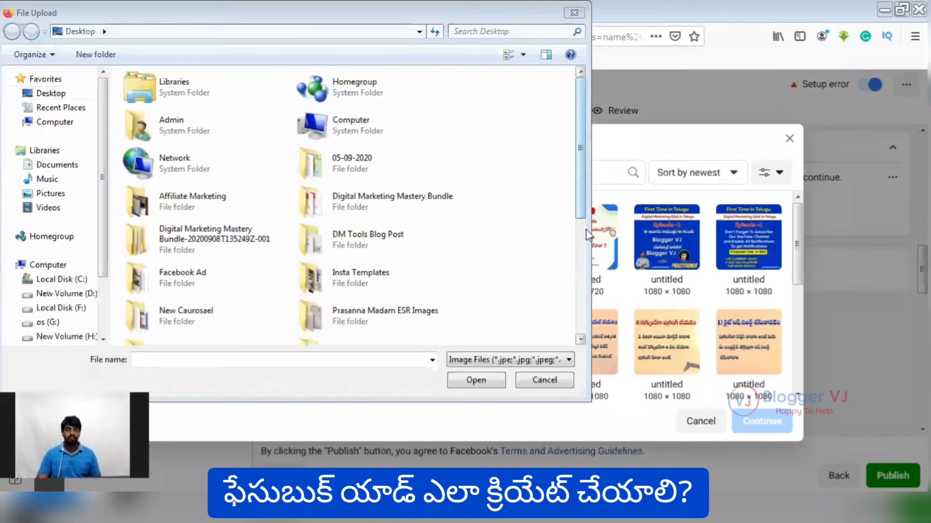
{"action": "scroll", "coordinate": [582, 237], "scroll_direction": "down", "scroll_amount": 3}
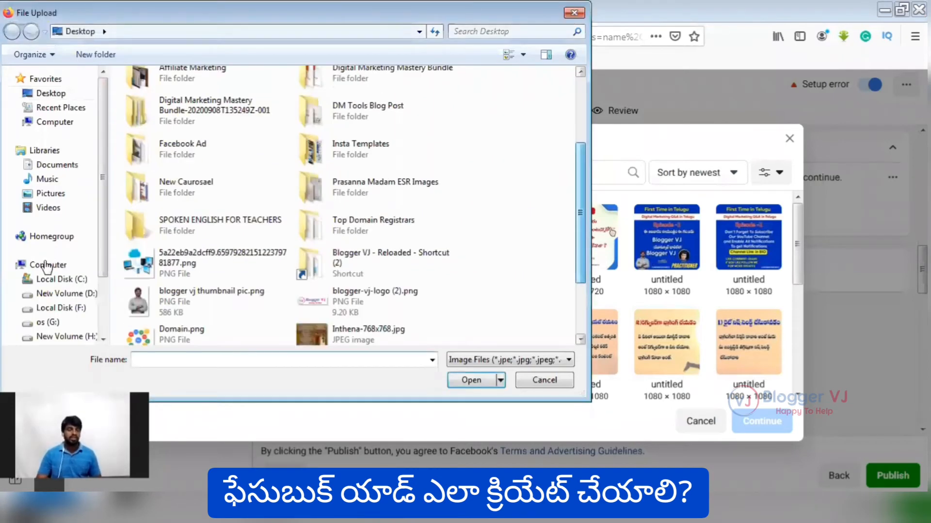
{"action": "double_click", "coordinate": [199, 165]}
{"action": "left_click", "coordinate": [144, 114]}
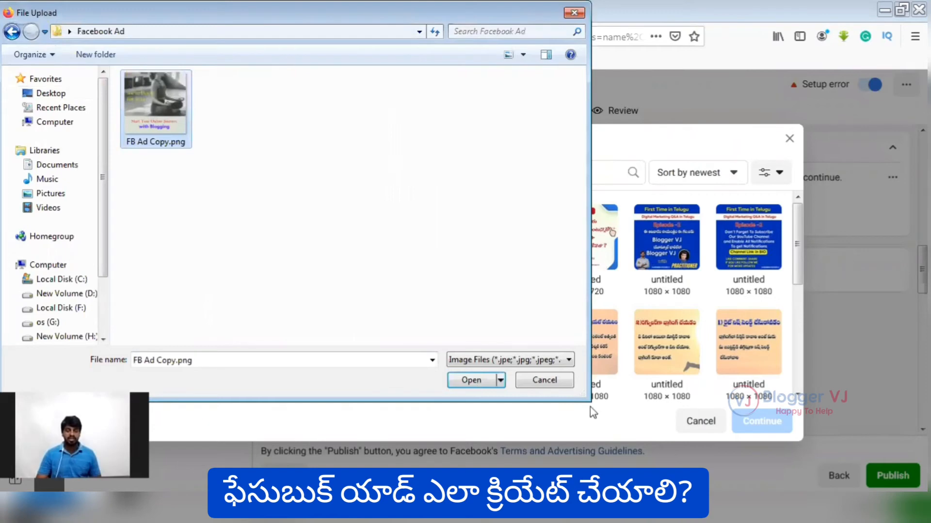
{"action": "key", "text": "Return"}
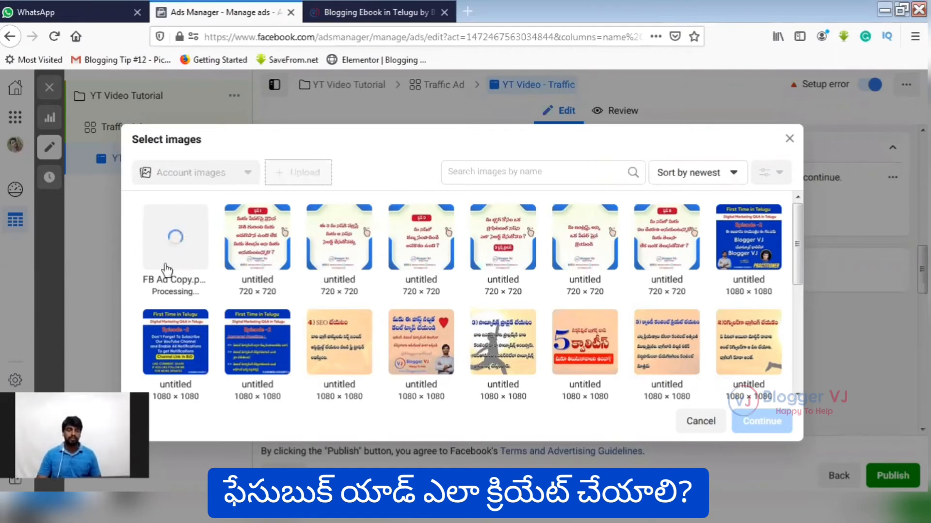
{"action": "left_click", "coordinate": [192, 299]}
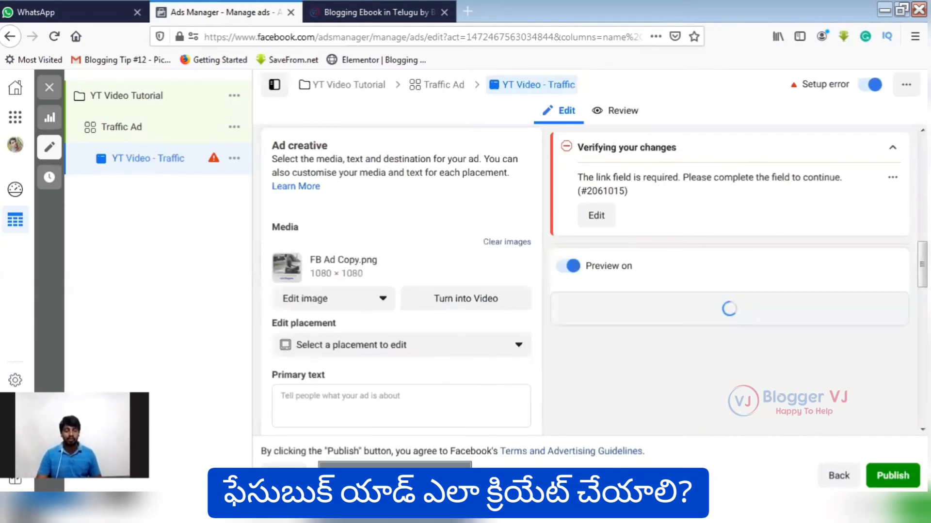
Copy the Telugu main content from FB Ad Copy.txt into the ad's primary text.
{"action": "left_click", "coordinate": [395, 480]}
{"action": "scroll", "coordinate": [473, 311], "scroll_direction": "down", "scroll_amount": 5}
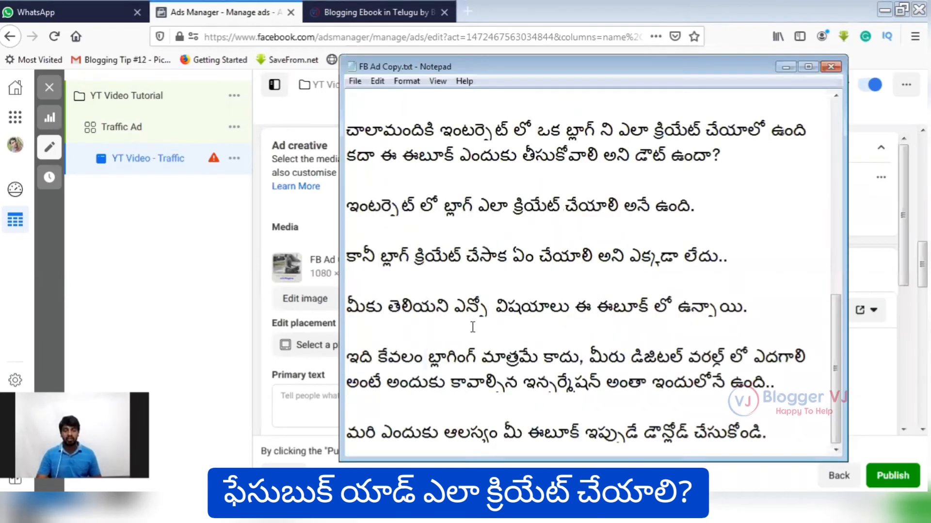
{"action": "key", "text": "ctrl+a"}
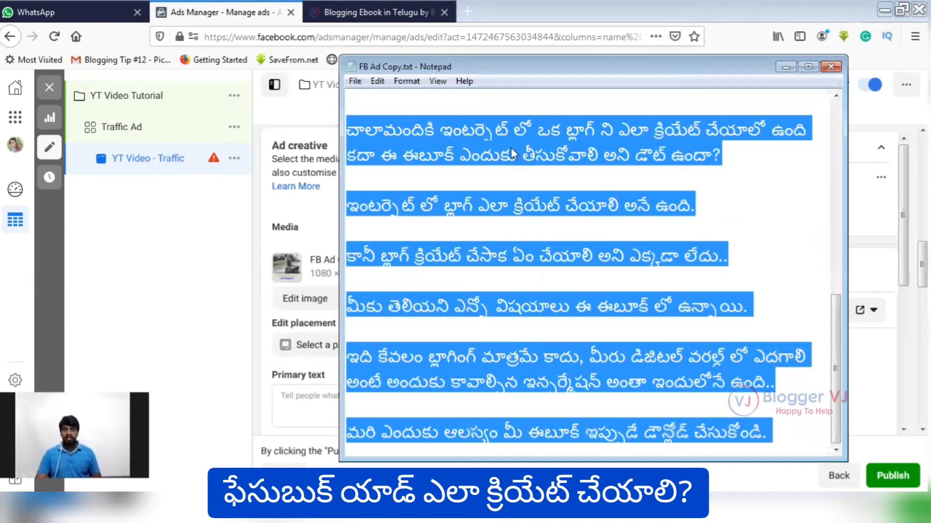
{"action": "left_click", "coordinate": [322, 353]}
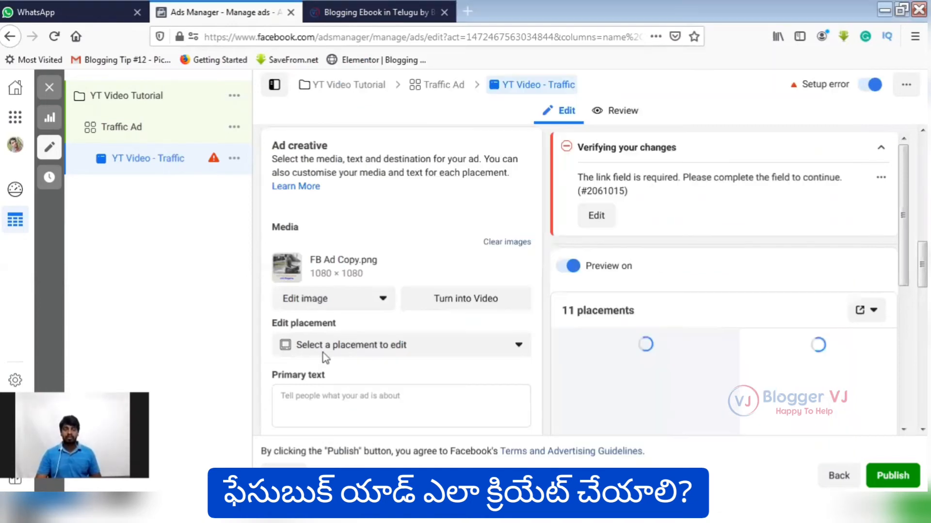
{"action": "left_click", "coordinate": [364, 398]}
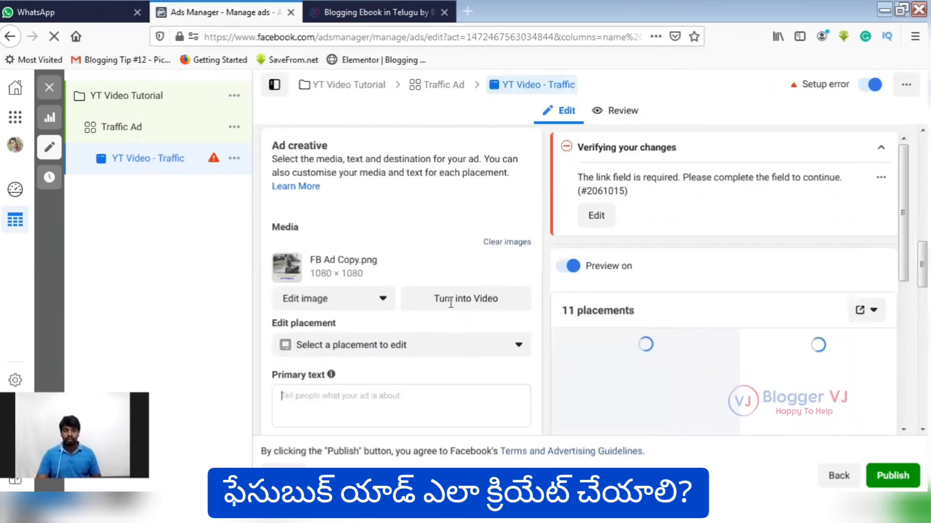
{"action": "scroll", "coordinate": [451, 303], "scroll_direction": "down", "scroll_amount": 4}
{"action": "key", "text": "ctrl+v"}
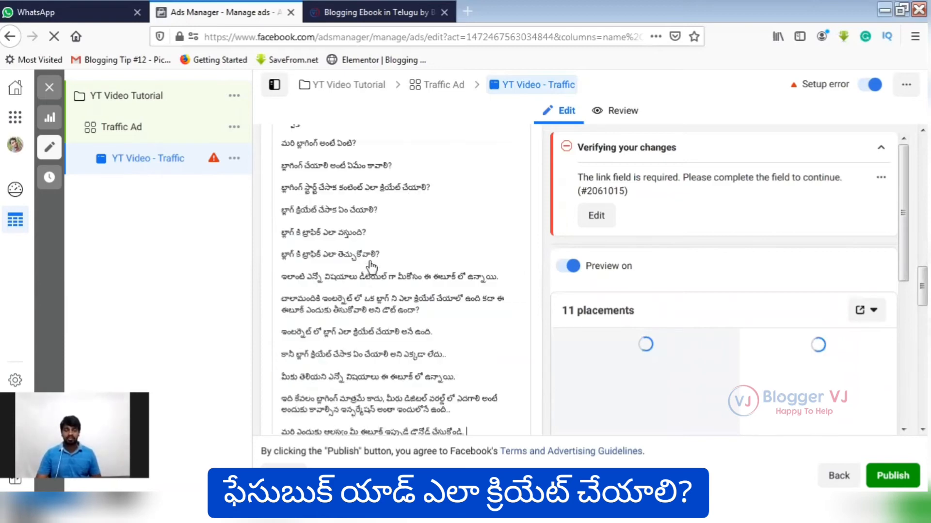
{"action": "scroll", "coordinate": [371, 268], "scroll_direction": "up", "scroll_amount": 4}
{"action": "scroll", "coordinate": [747, 311], "scroll_direction": "down", "scroll_amount": 2}
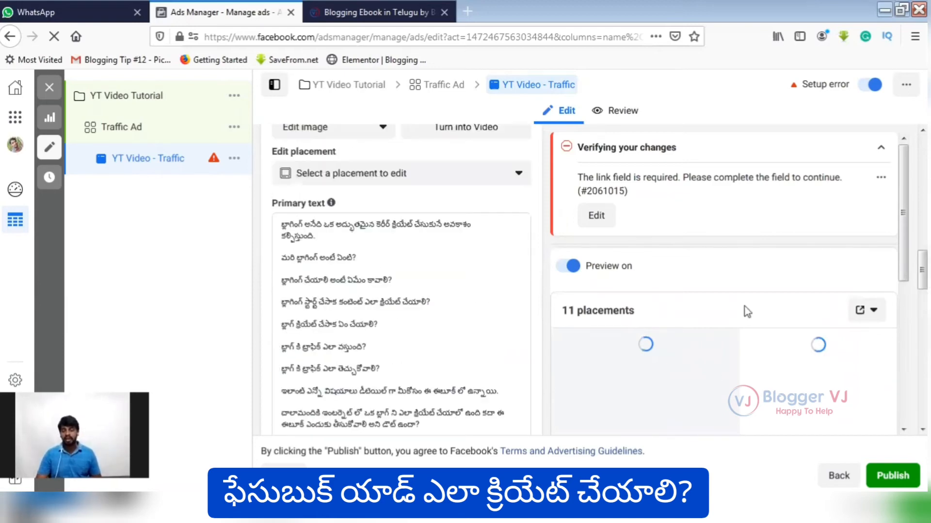
{"action": "scroll", "coordinate": [746, 315], "scroll_direction": "down", "scroll_amount": 2}
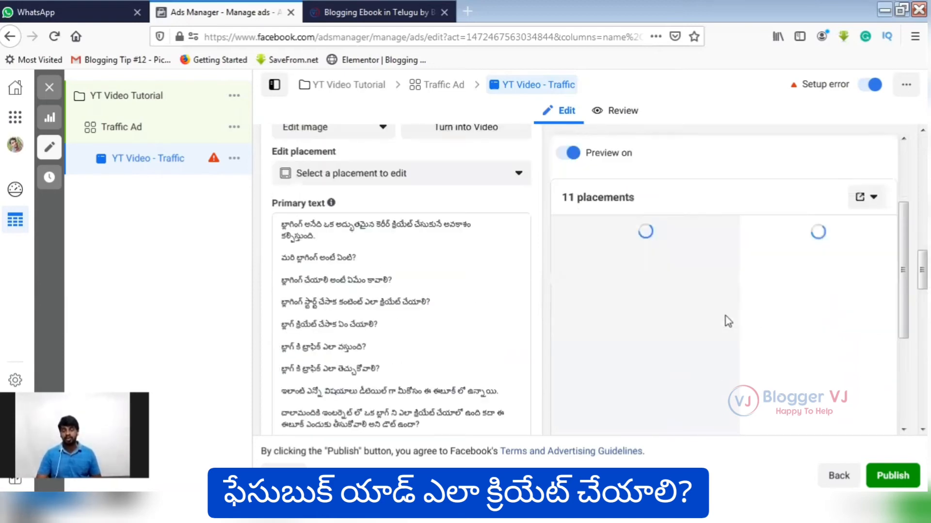
{"action": "scroll", "coordinate": [800, 316], "scroll_direction": "down", "scroll_amount": 1}
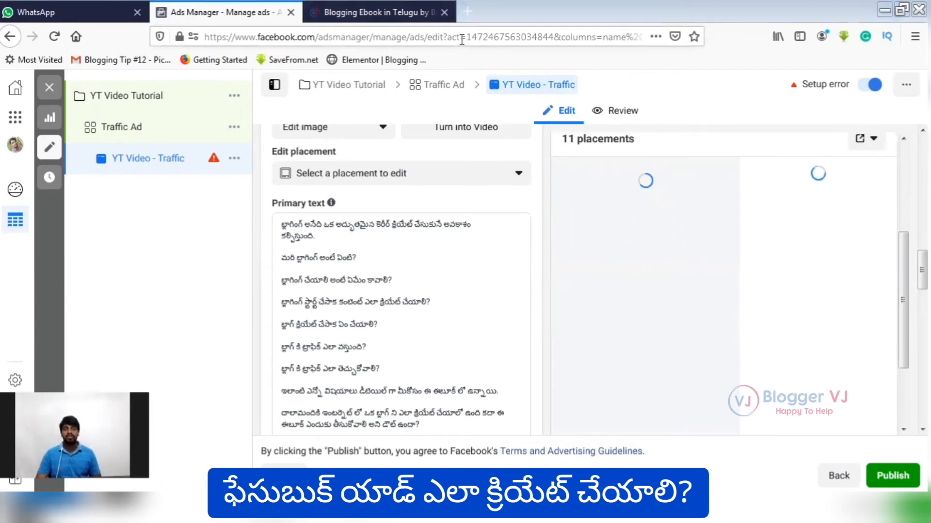
{"action": "key", "text": "ctrl+Tab"}
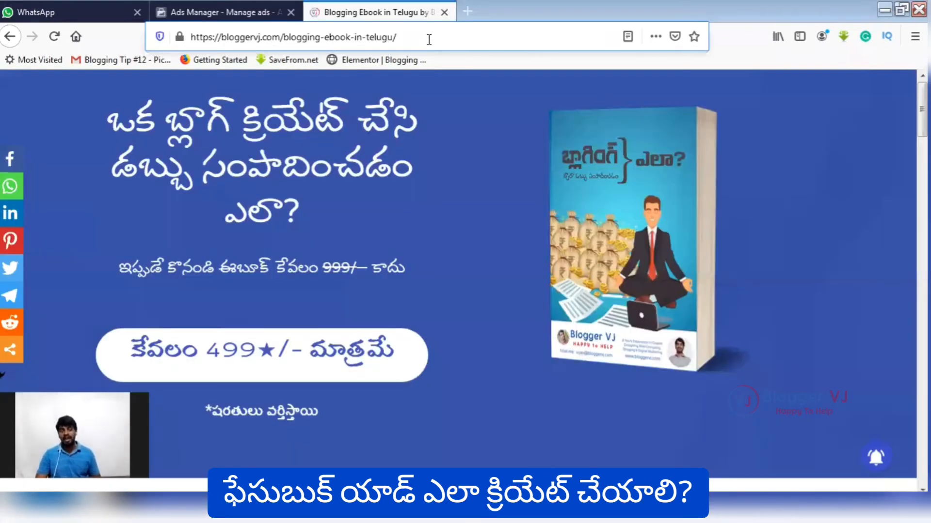
{"action": "left_click", "coordinate": [429, 38]}
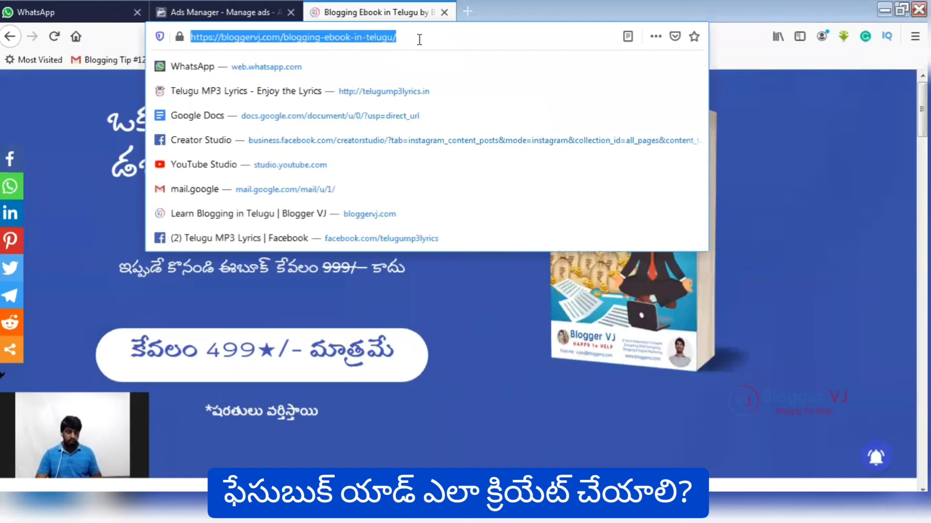
{"action": "left_click", "coordinate": [231, 15]}
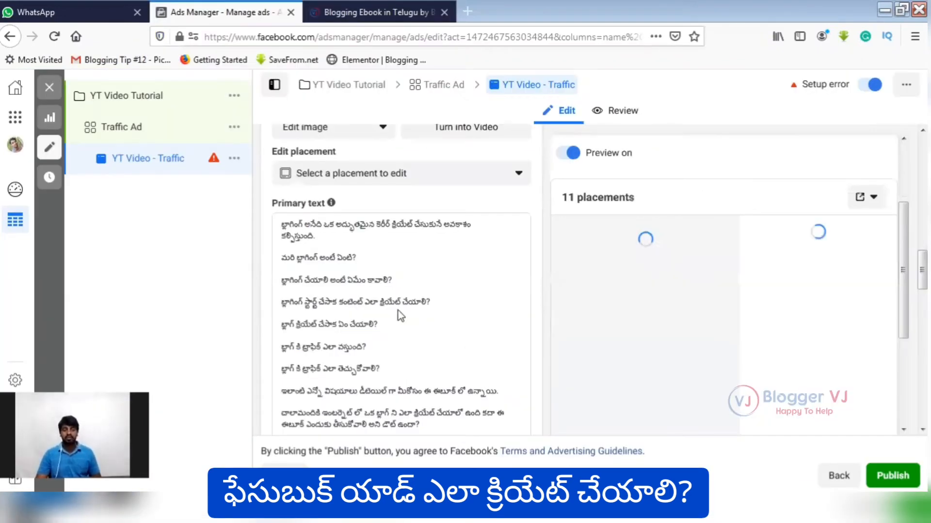
{"action": "scroll", "coordinate": [356, 327], "scroll_direction": "down", "scroll_amount": 5}
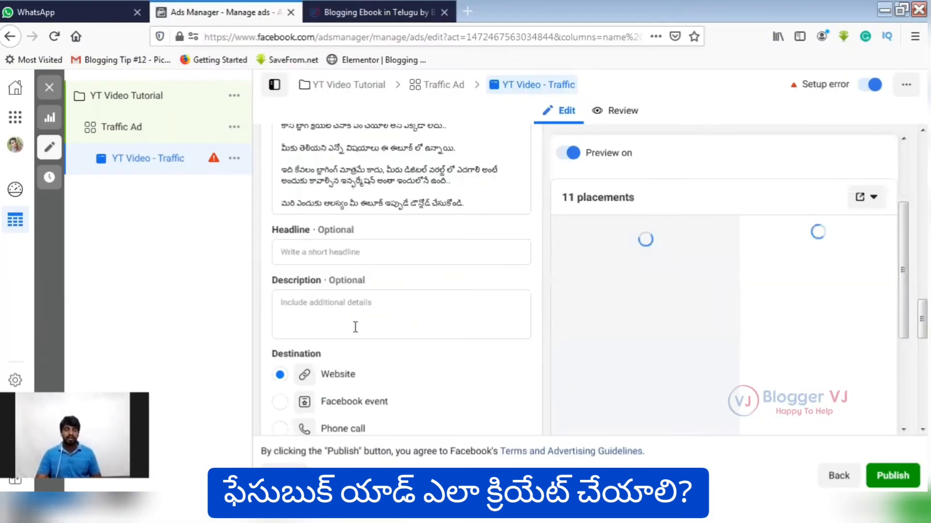
{"action": "scroll", "coordinate": [308, 362], "scroll_direction": "down", "scroll_amount": 2}
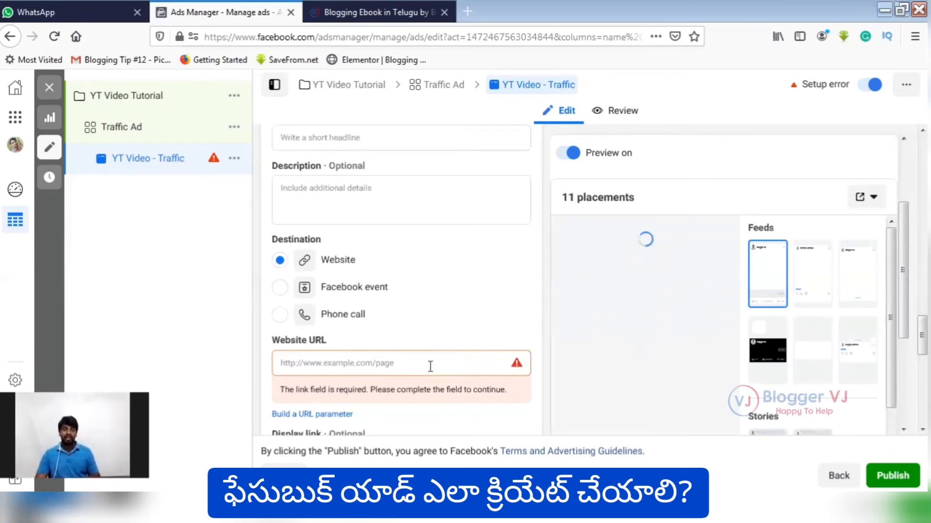
{"action": "left_click", "coordinate": [356, 380]}
{"action": "right_click", "coordinate": [356, 380]}
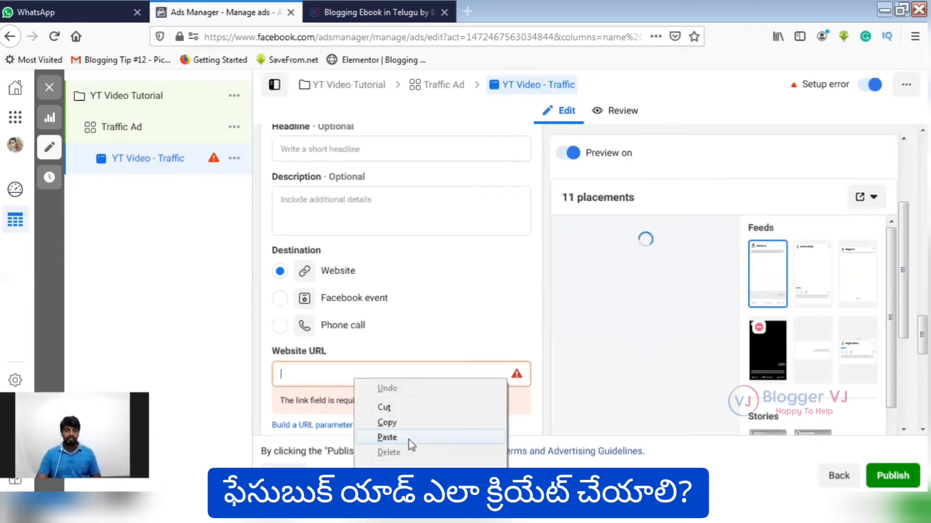
{"action": "left_click", "coordinate": [408, 438]}
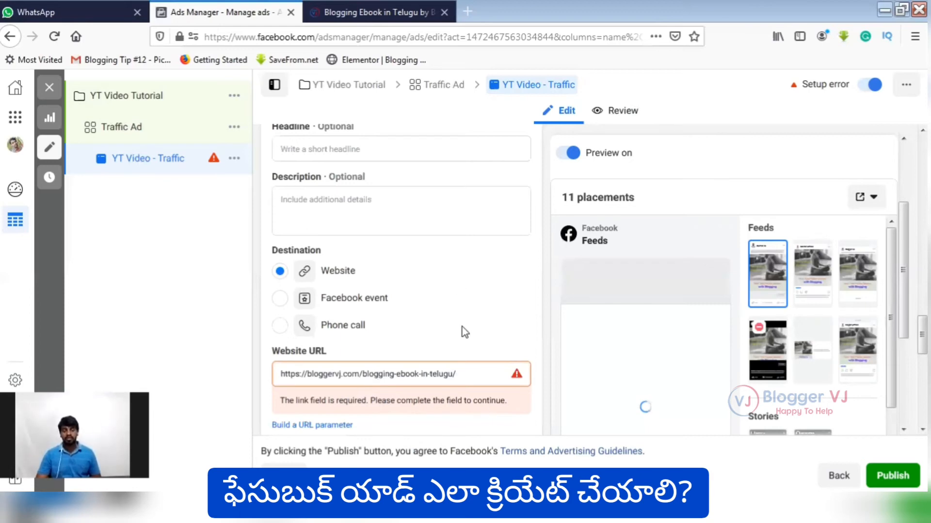
Examine the Facebook Feeds preview and the feed and story placements alongside the ad's text and destination settings.
{"action": "scroll", "coordinate": [393, 203], "scroll_direction": "up", "scroll_amount": 1}
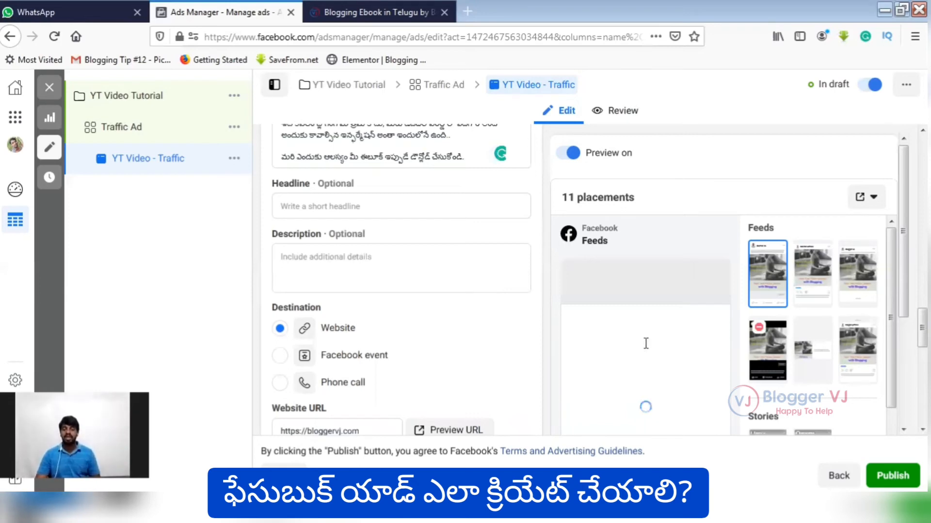
{"action": "scroll", "coordinate": [645, 343], "scroll_direction": "down", "scroll_amount": 3}
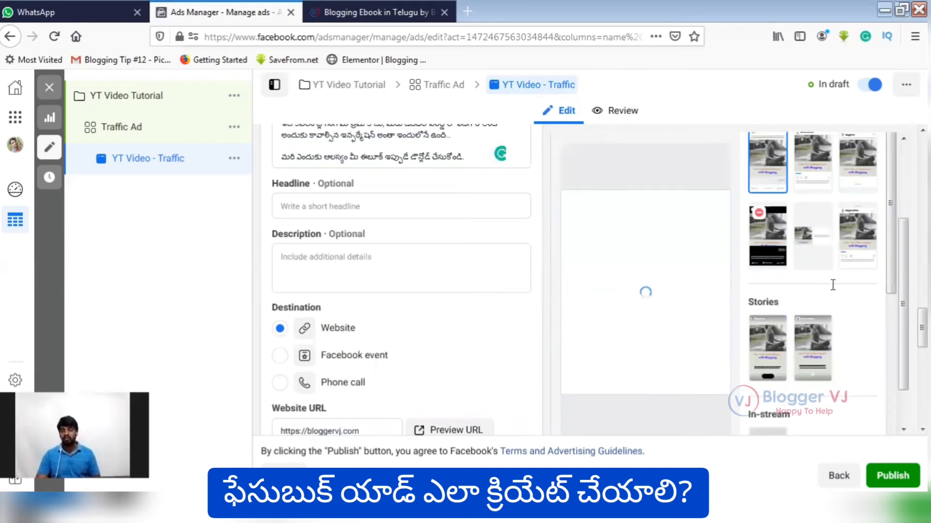
{"action": "scroll", "coordinate": [832, 285], "scroll_direction": "up", "scroll_amount": 2}
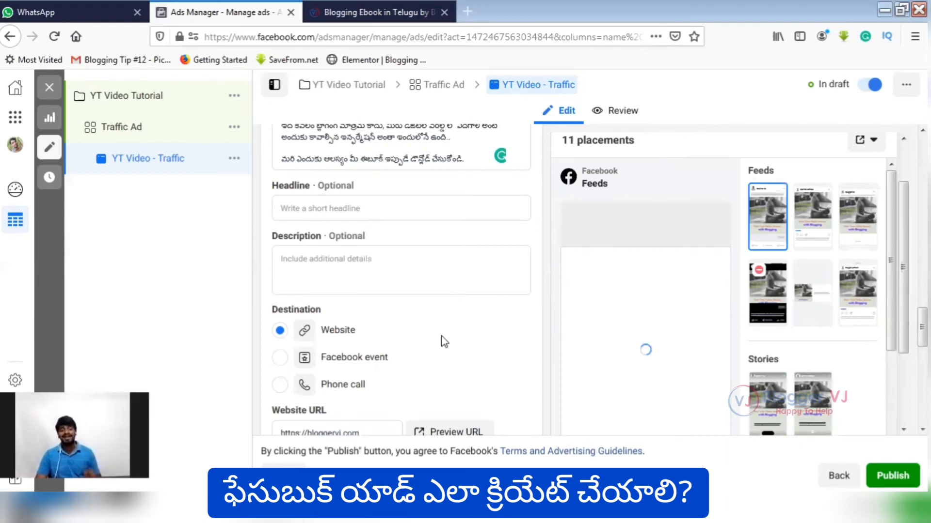
{"action": "scroll", "coordinate": [444, 342], "scroll_direction": "down", "scroll_amount": 1}
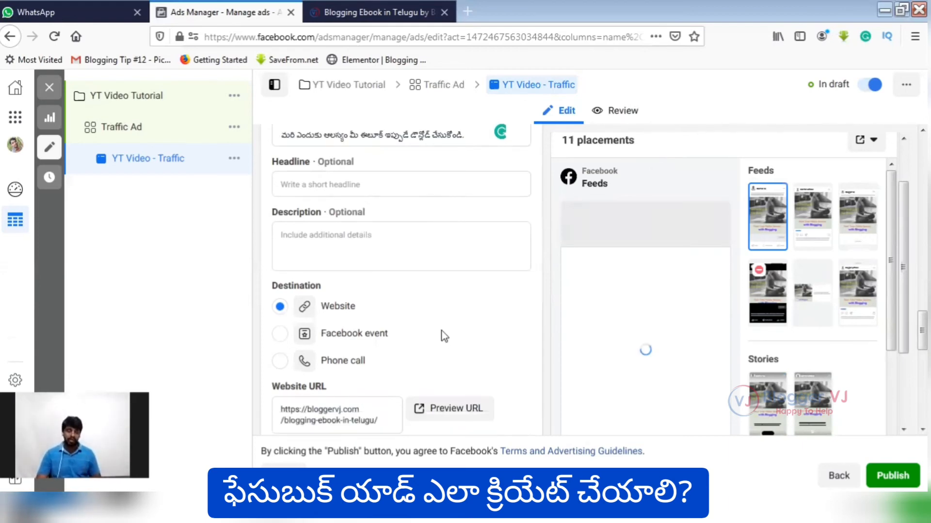
{"action": "scroll", "coordinate": [289, 187], "scroll_direction": "down", "scroll_amount": 2}
{"action": "scroll", "coordinate": [379, 217], "scroll_direction": "up", "scroll_amount": 3}
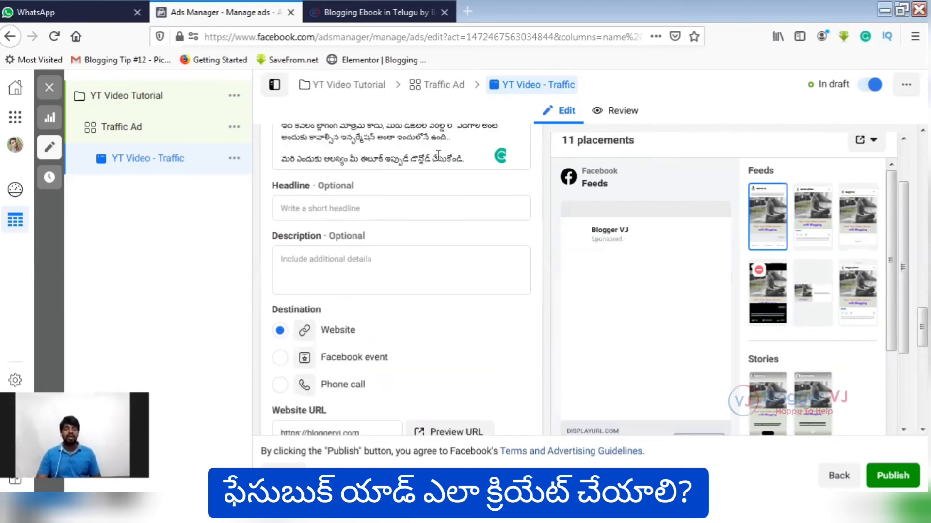
{"action": "scroll", "coordinate": [543, 354], "scroll_direction": "down", "scroll_amount": 2}
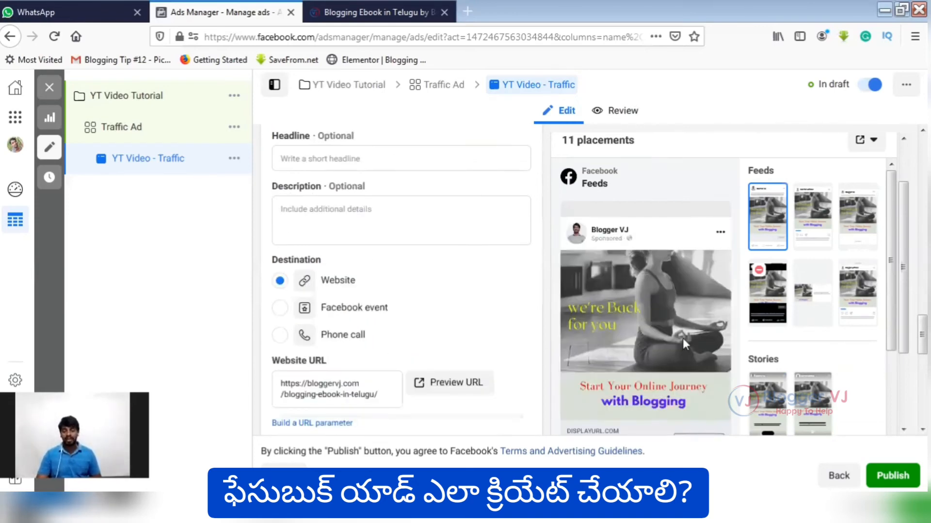
{"action": "scroll", "coordinate": [683, 338], "scroll_direction": "down", "scroll_amount": 3}
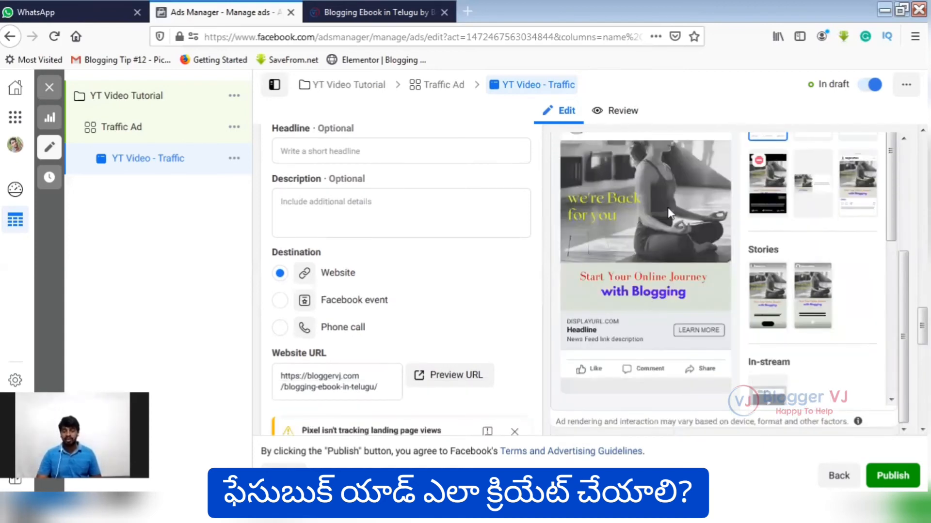
Enter the ad's headline as "Start Your Blogging Journey for 499/-".
{"action": "scroll", "coordinate": [611, 367], "scroll_direction": "up", "scroll_amount": 2}
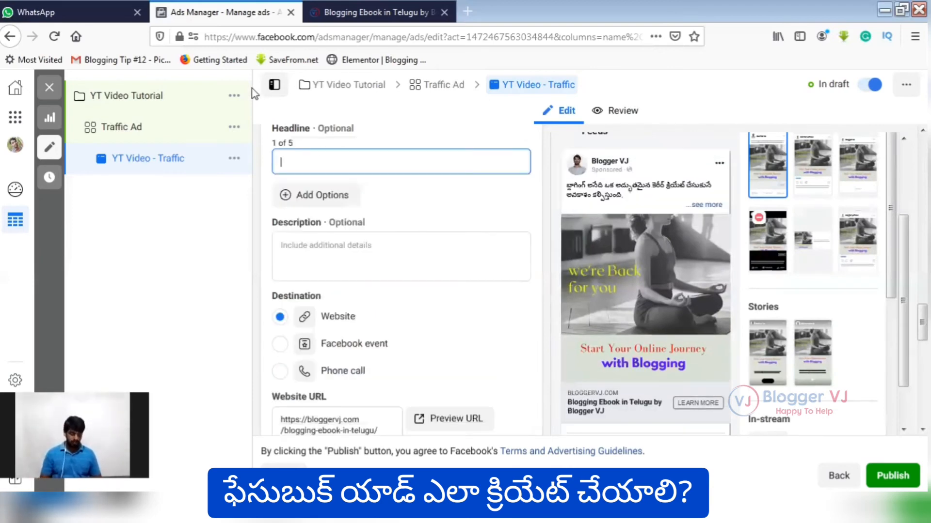
{"action": "type", "text": "Start"}
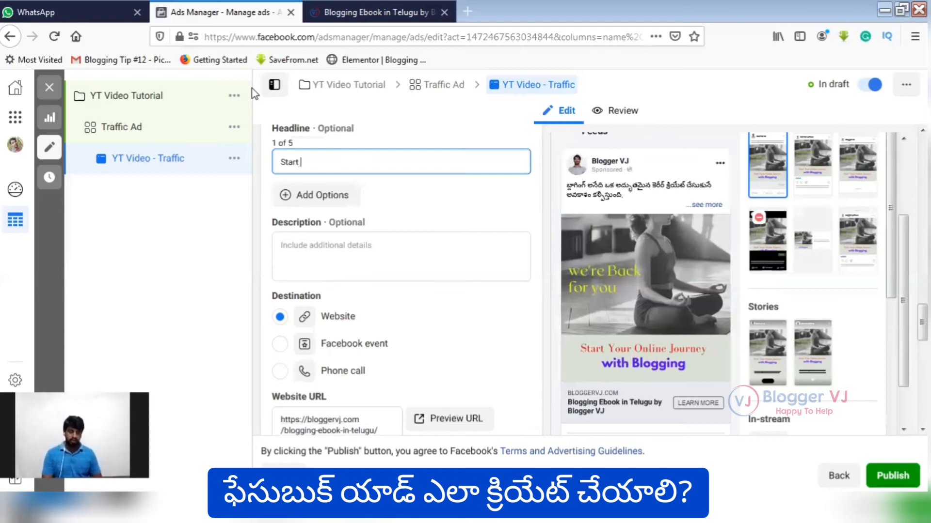
{"action": "type", "text": " Your Blogging"}
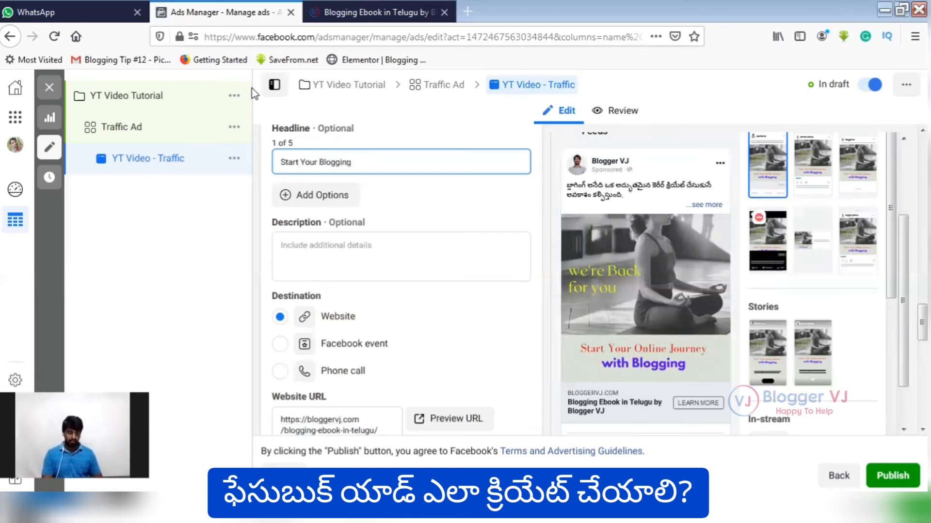
{"action": "type", "text": " Jours"}
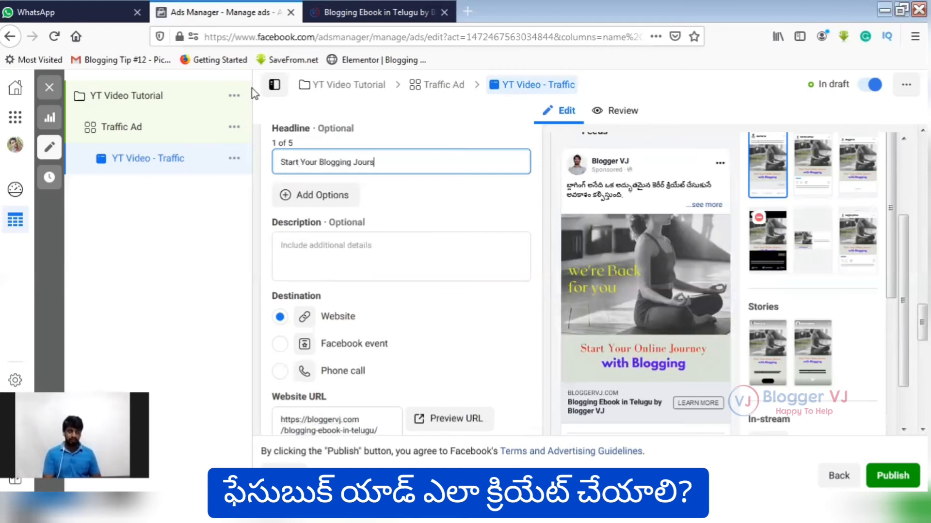
{"action": "key", "text": "BackSpace"}
{"action": "type", "text": "ney f"}
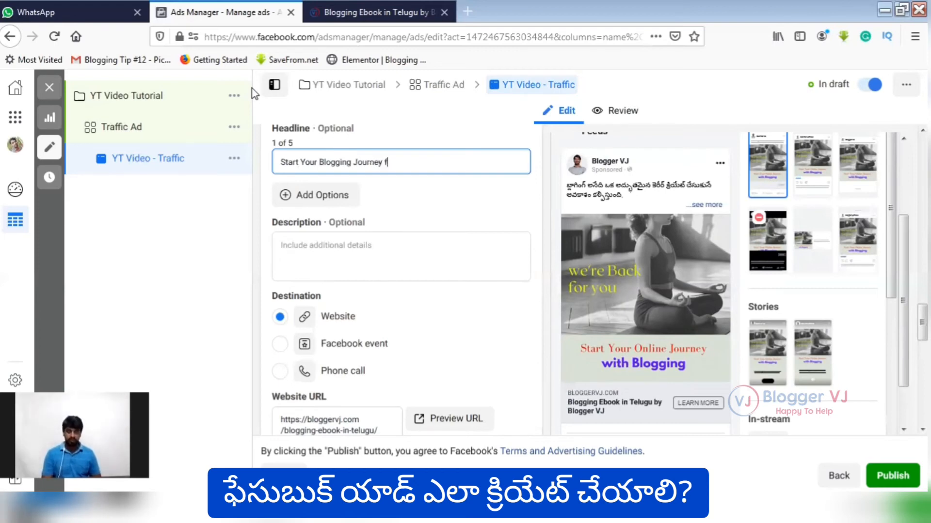
{"action": "type", "text": "or"}
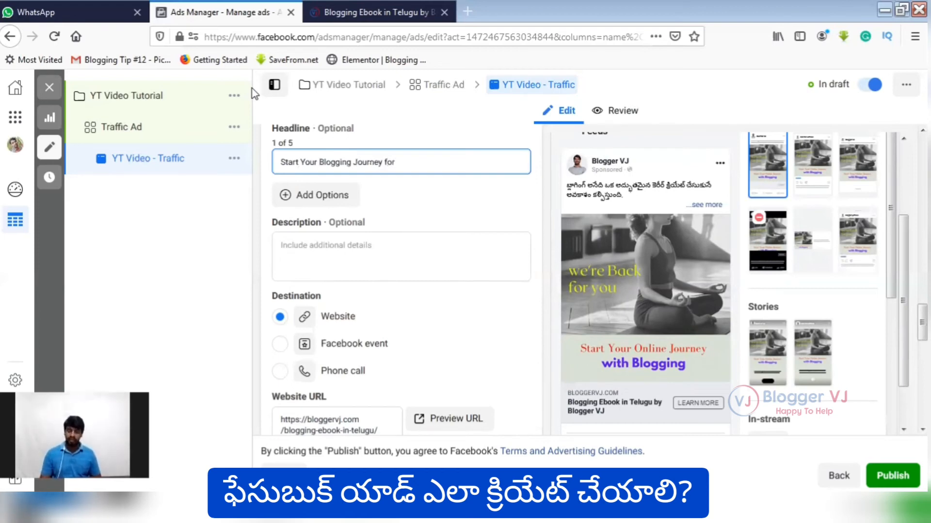
{"action": "type", "text": " 499/-"}
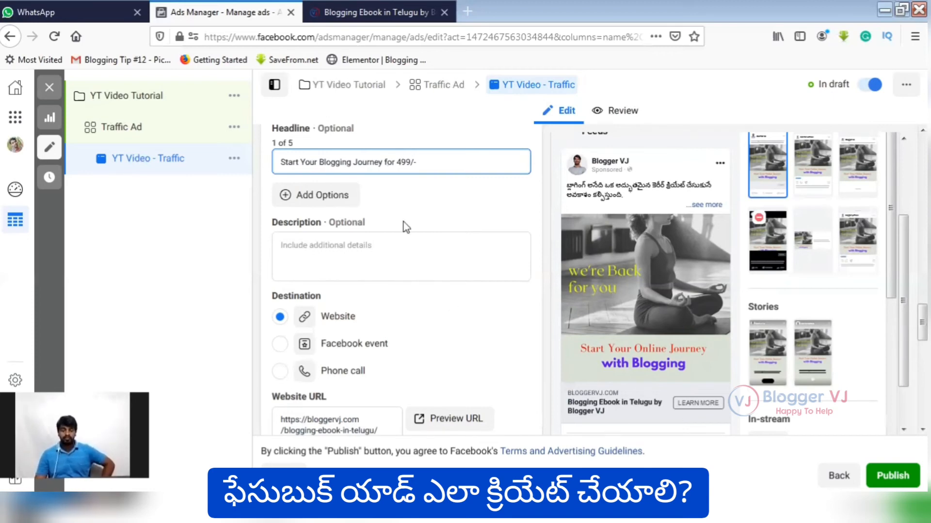
{"action": "left_click", "coordinate": [497, 287]}
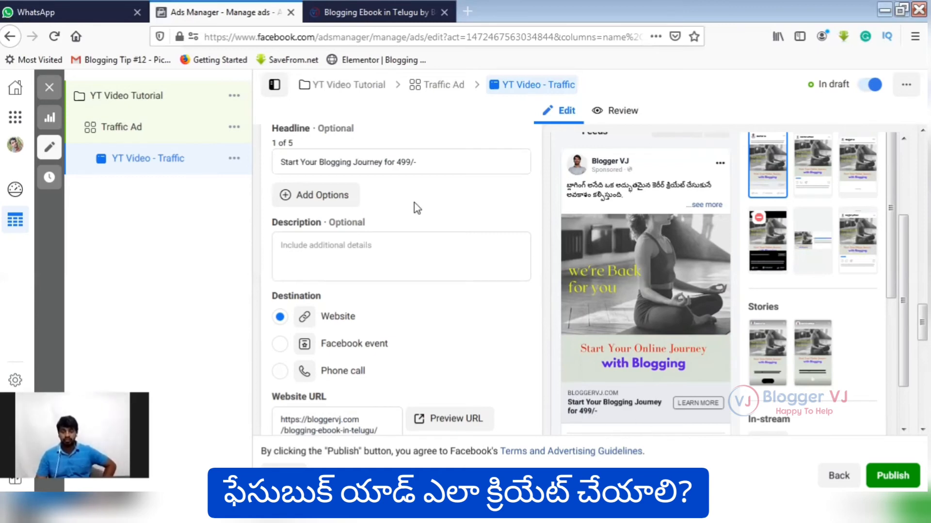
Append "[Few Days Only]" to the end of the ad's headline.
{"action": "left_click", "coordinate": [436, 164]}
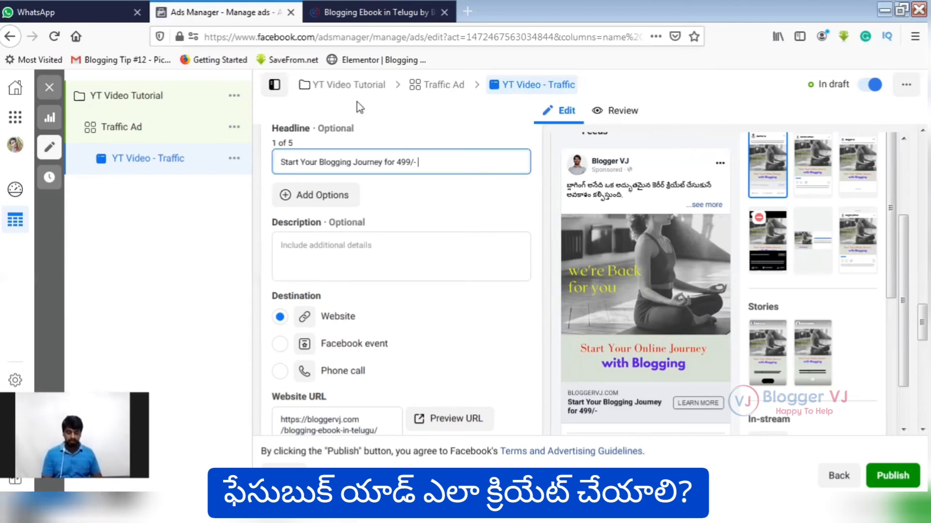
{"action": "type", "text": "[]"}
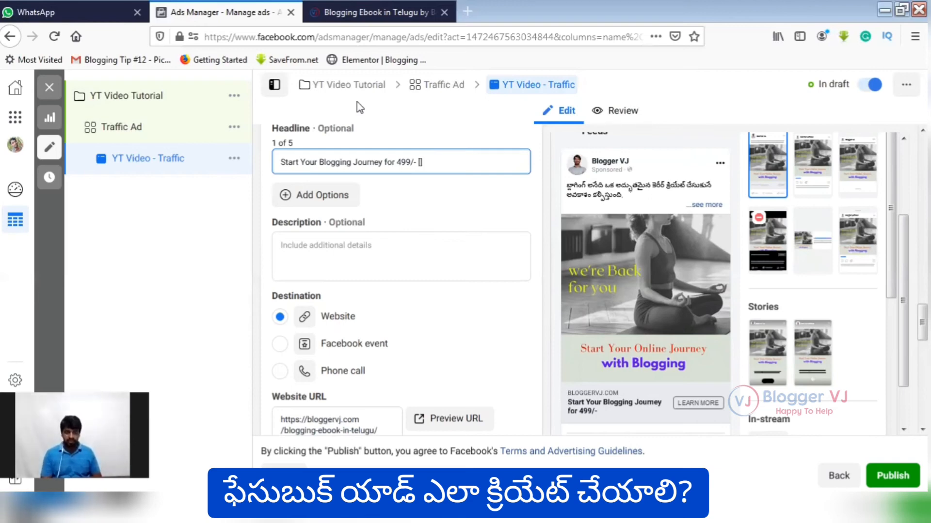
{"action": "type", "text": "Few Days Only"}
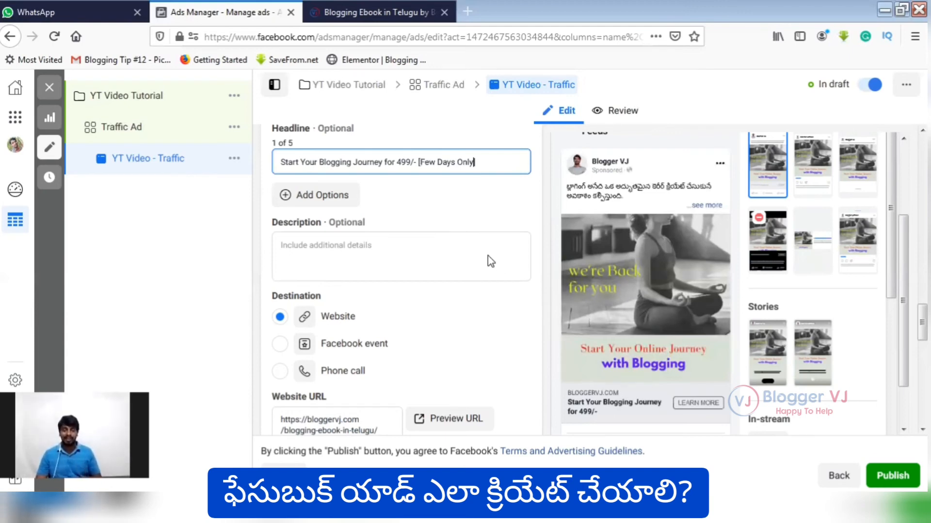
{"action": "type", "text": "]"}
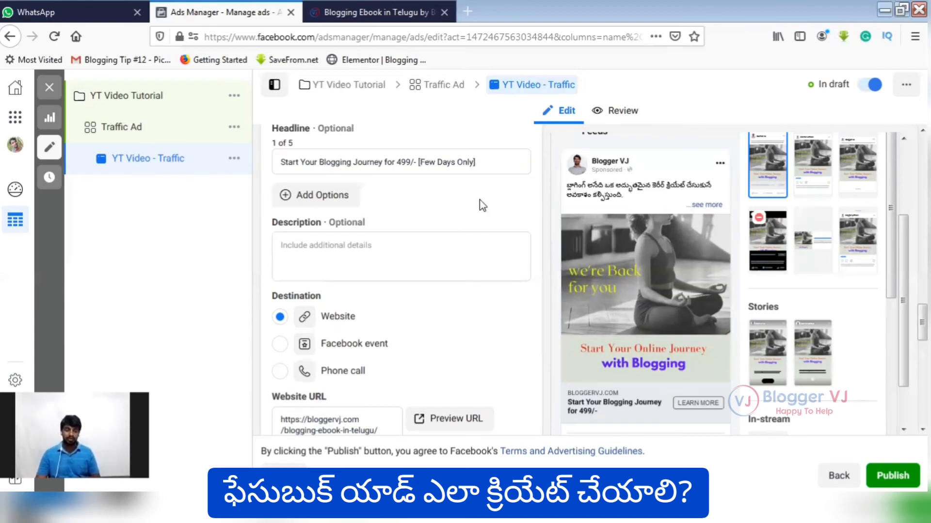
Examine the ad's headline, description, destination and website URL settings alongside the feed preview.
{"action": "scroll", "coordinate": [482, 206], "scroll_direction": "down", "scroll_amount": 1}
{"action": "scroll", "coordinate": [481, 208], "scroll_direction": "down", "scroll_amount": 1}
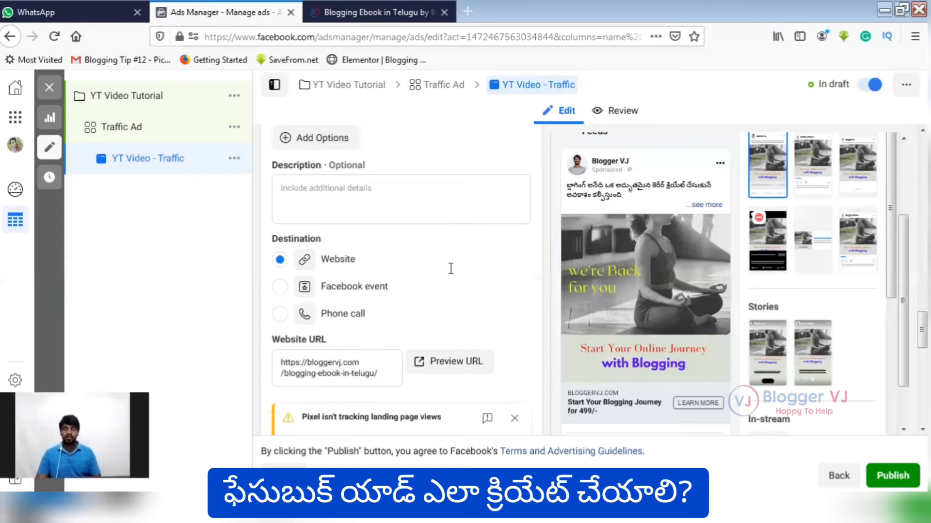
{"action": "scroll", "coordinate": [444, 267], "scroll_direction": "up", "scroll_amount": 2}
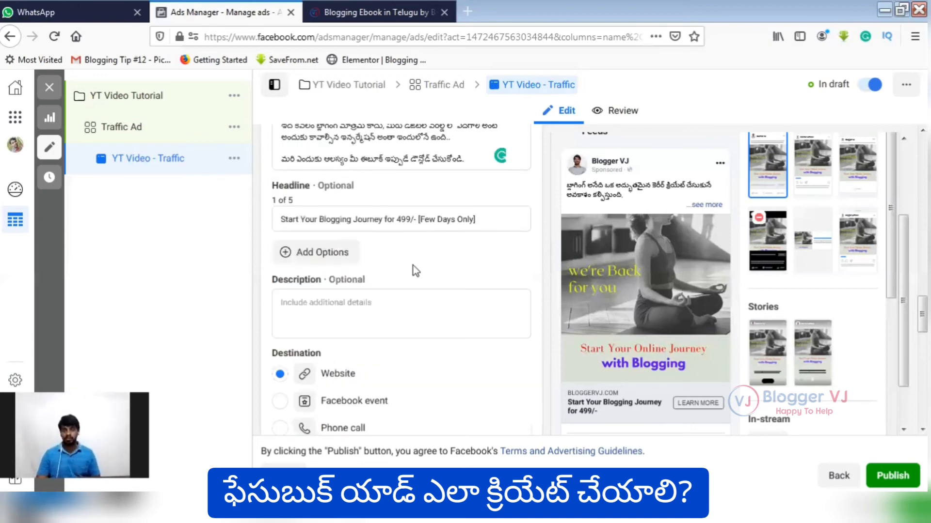
{"action": "scroll", "coordinate": [414, 270], "scroll_direction": "down", "scroll_amount": 2}
{"action": "scroll", "coordinate": [392, 260], "scroll_direction": "down", "scroll_amount": 2}
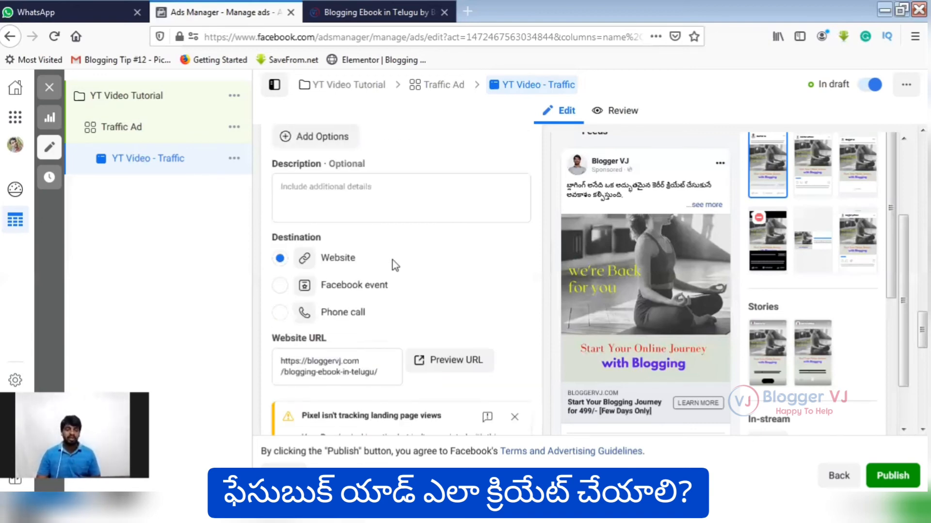
{"action": "scroll", "coordinate": [339, 266], "scroll_direction": "up", "scroll_amount": 3}
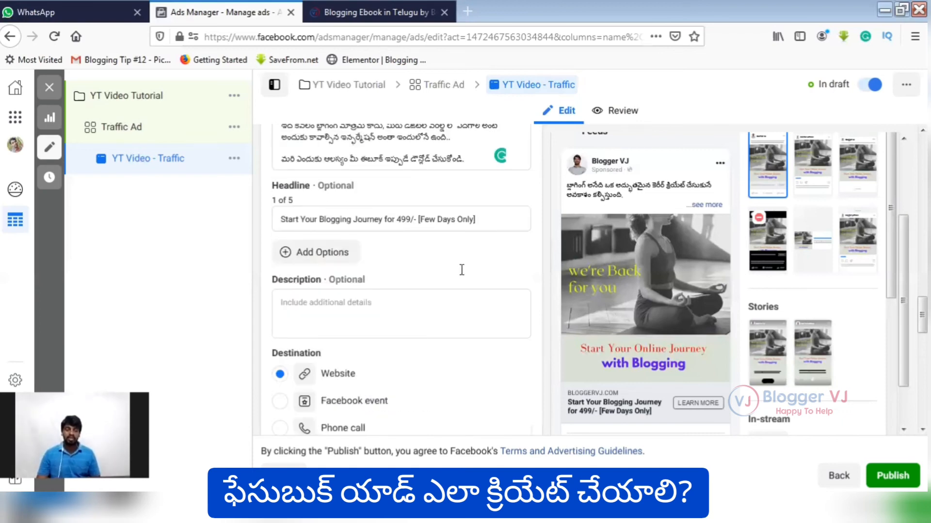
{"action": "scroll", "coordinate": [460, 275], "scroll_direction": "down", "scroll_amount": 3}
{"action": "scroll", "coordinate": [436, 286], "scroll_direction": "down", "scroll_amount": 3}
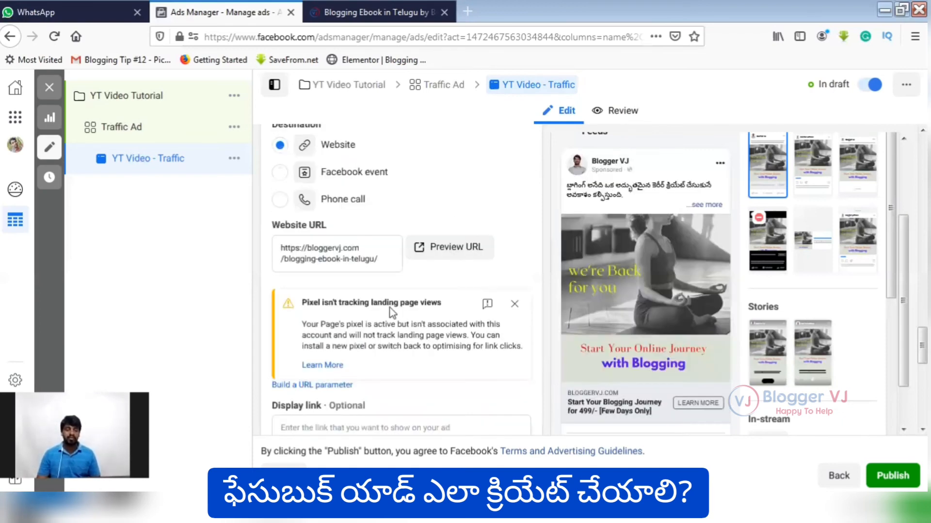
Look through the ad's call to action options and choose Learn More.
{"action": "scroll", "coordinate": [390, 309], "scroll_direction": "down", "scroll_amount": 3}
{"action": "scroll", "coordinate": [395, 258], "scroll_direction": "down", "scroll_amount": 1}
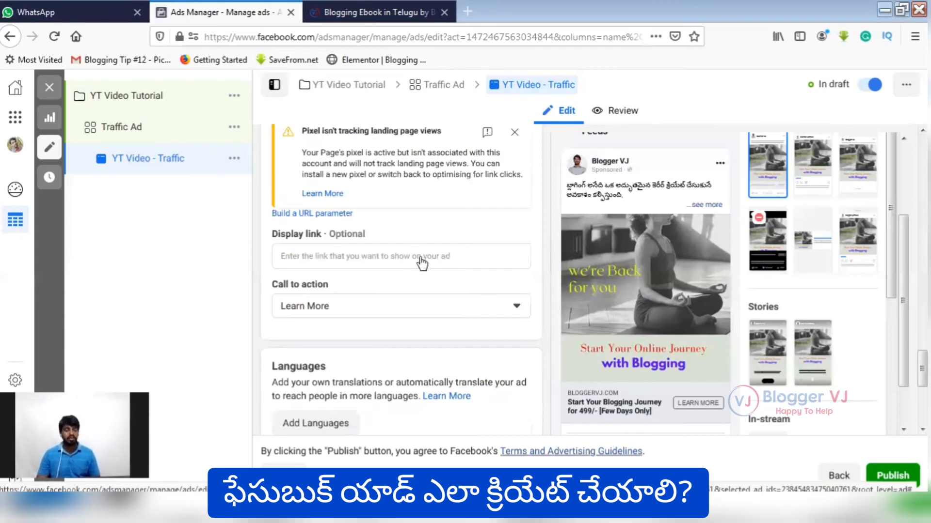
{"action": "scroll", "coordinate": [418, 261], "scroll_direction": "down", "scroll_amount": 1}
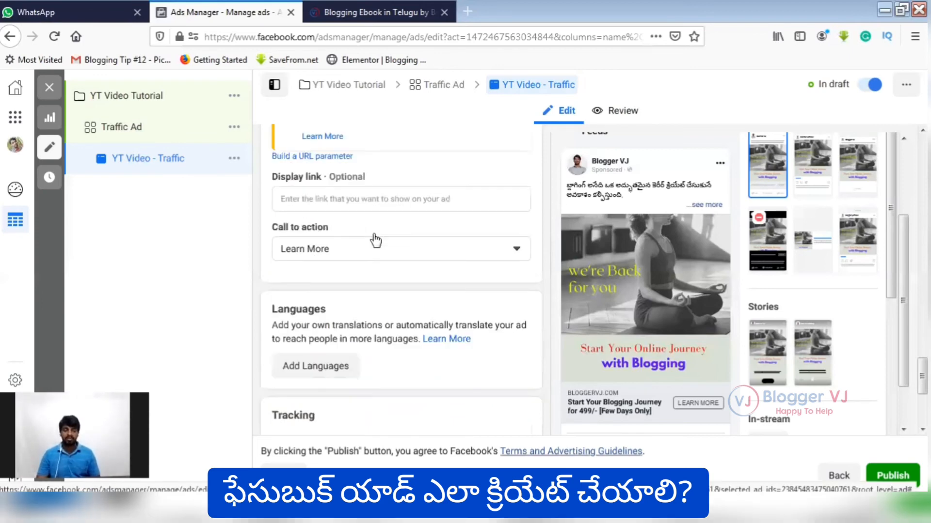
{"action": "left_click", "coordinate": [517, 250]}
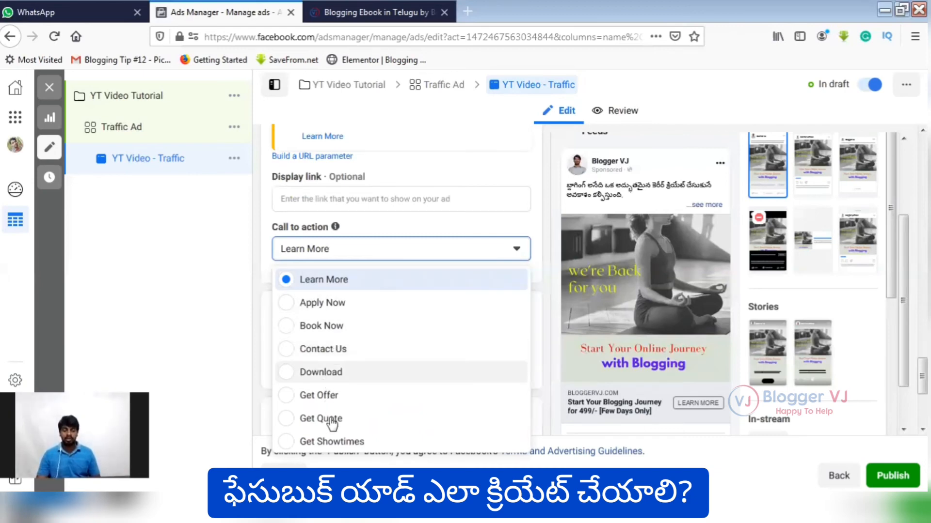
{"action": "scroll", "coordinate": [336, 436], "scroll_direction": "down", "scroll_amount": 3}
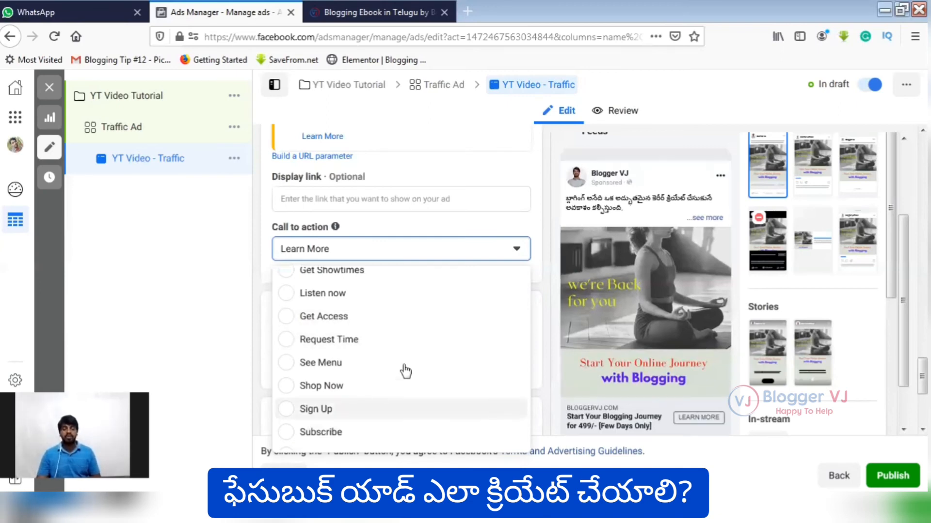
{"action": "scroll", "coordinate": [397, 335], "scroll_direction": "up", "scroll_amount": 4}
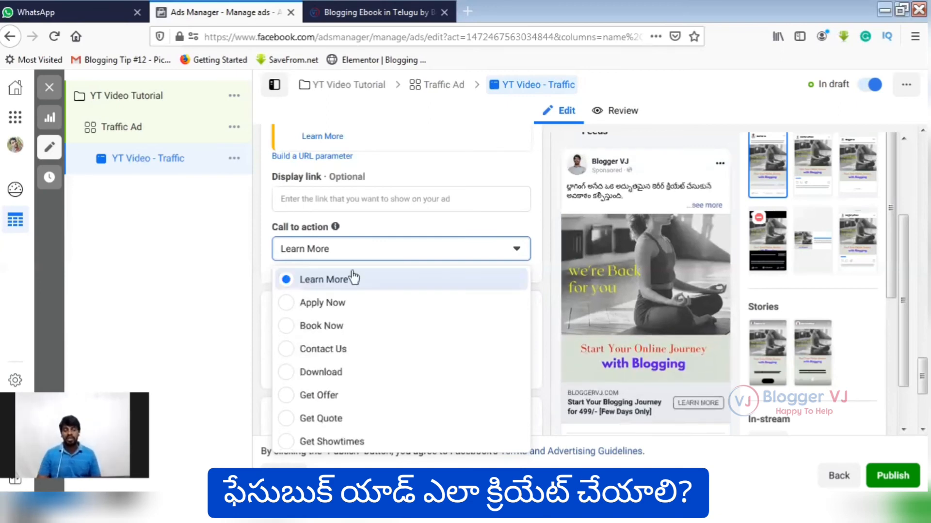
{"action": "left_click", "coordinate": [424, 279]}
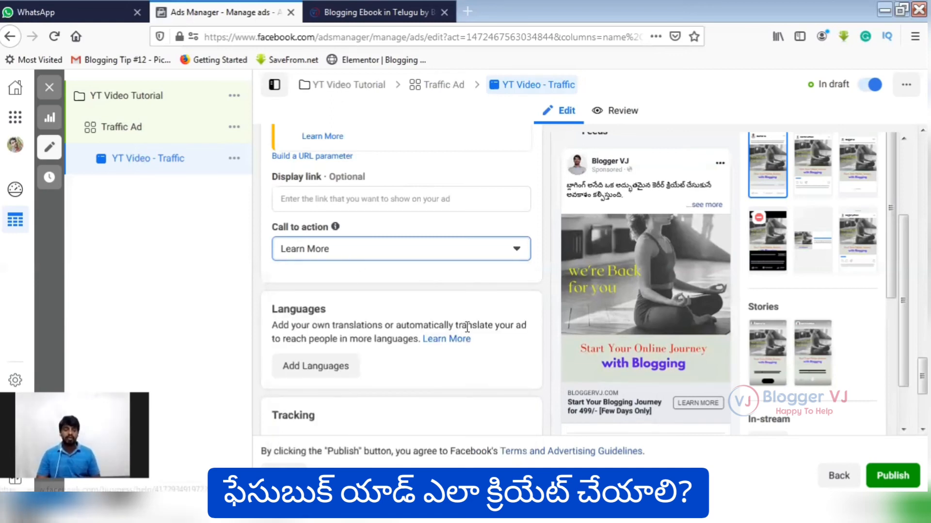
Check the ad's conversion tracking settings and publish the ad "YT Video - Traffic".
{"action": "scroll", "coordinate": [467, 327], "scroll_direction": "down", "scroll_amount": 5}
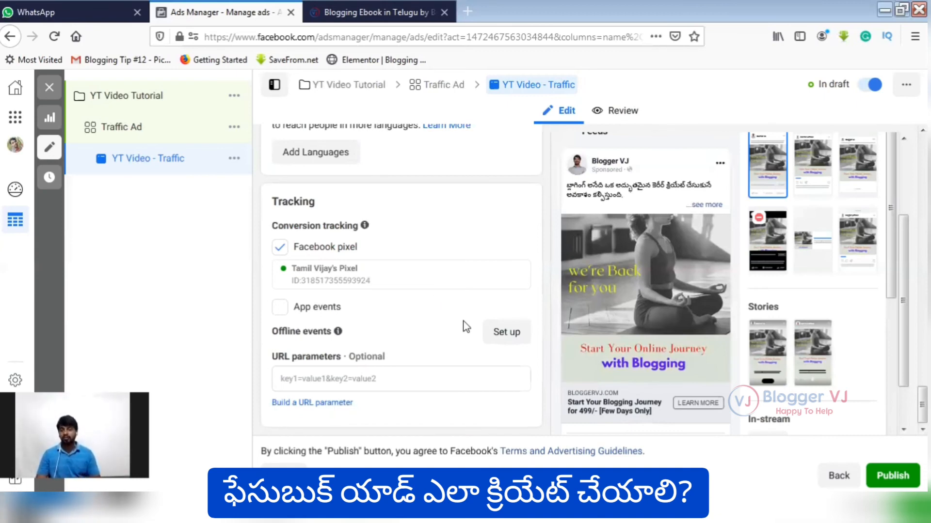
{"action": "left_click", "coordinate": [898, 483]}
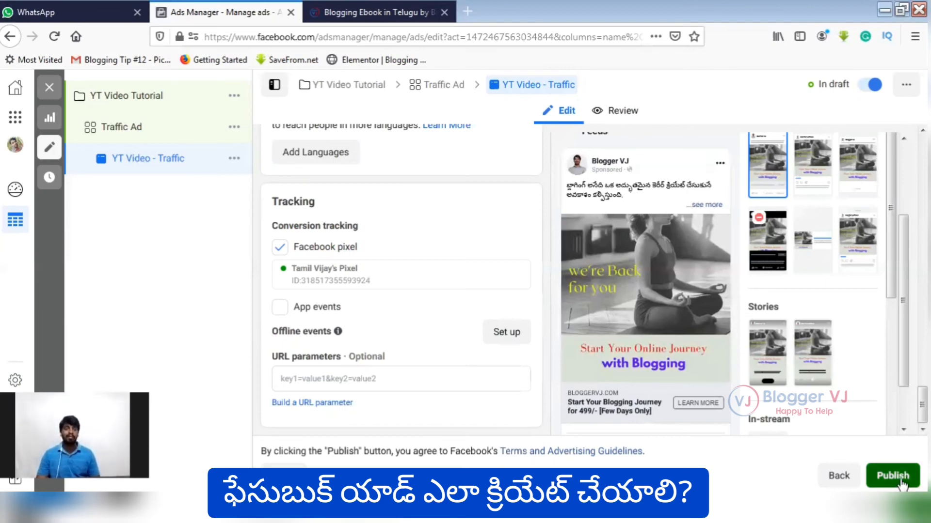